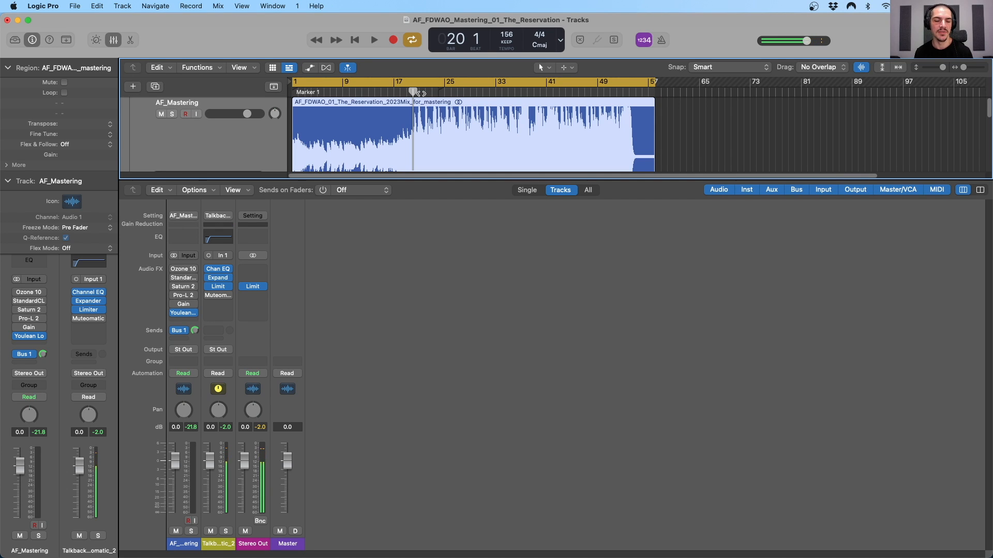
# Select the AF_Mastering channel strip setting on the mastering track and remove its Bus 1 send.
pyautogui.click(186, 219)
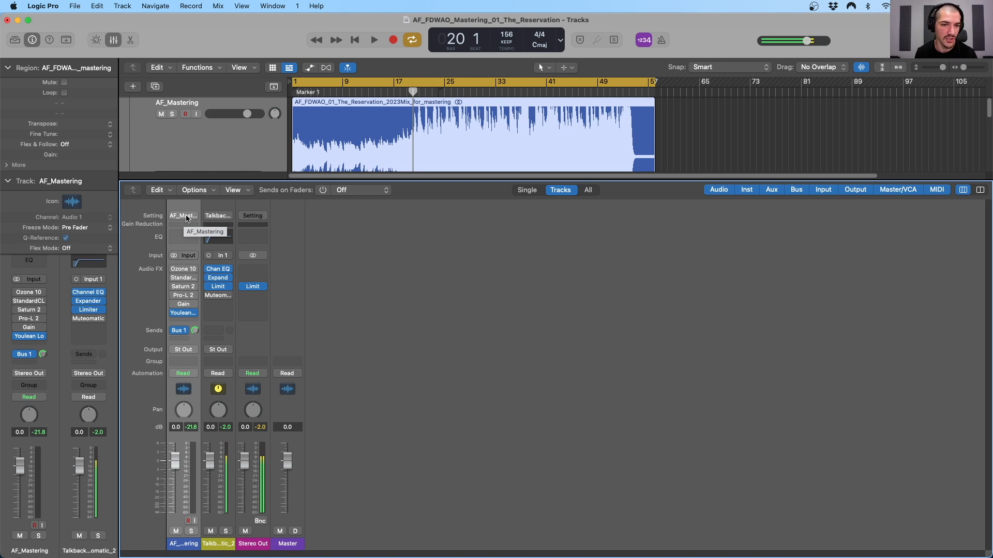
pyautogui.click(187, 218)
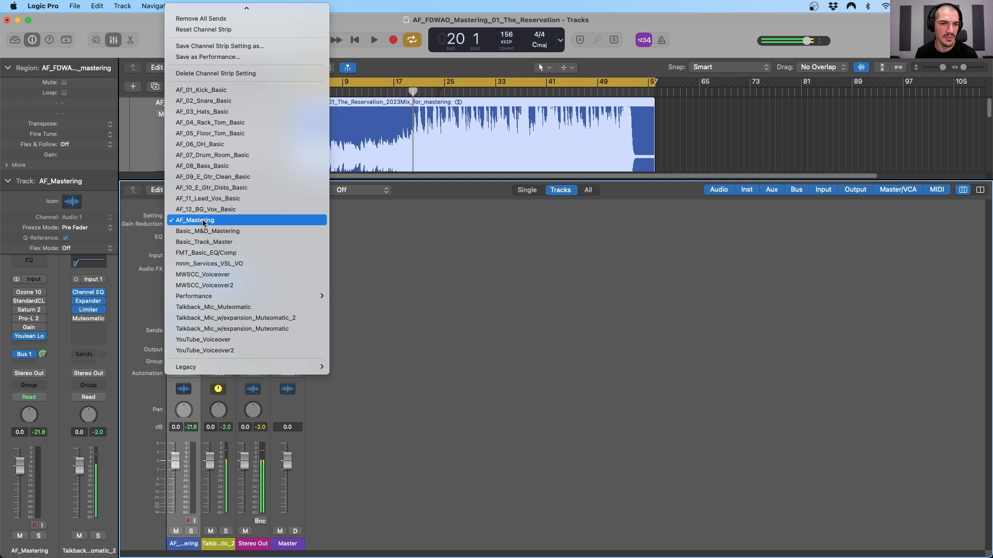
pyautogui.click(205, 222)
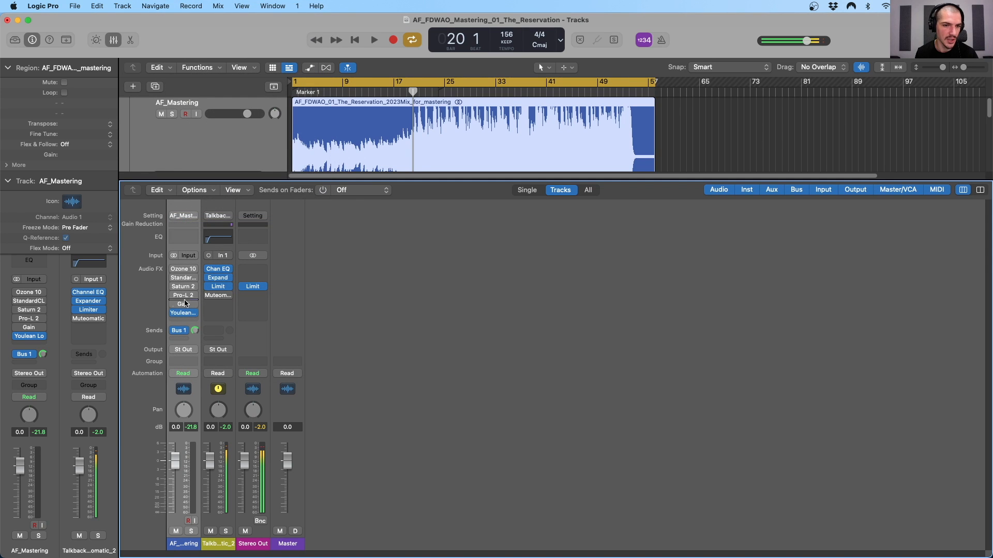
pyautogui.click(182, 331)
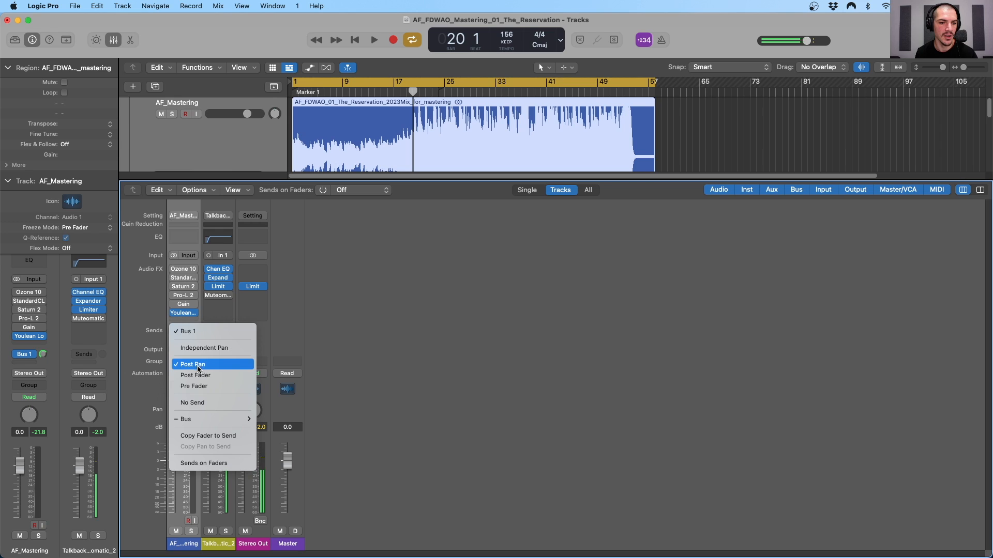
pyautogui.click(194, 402)
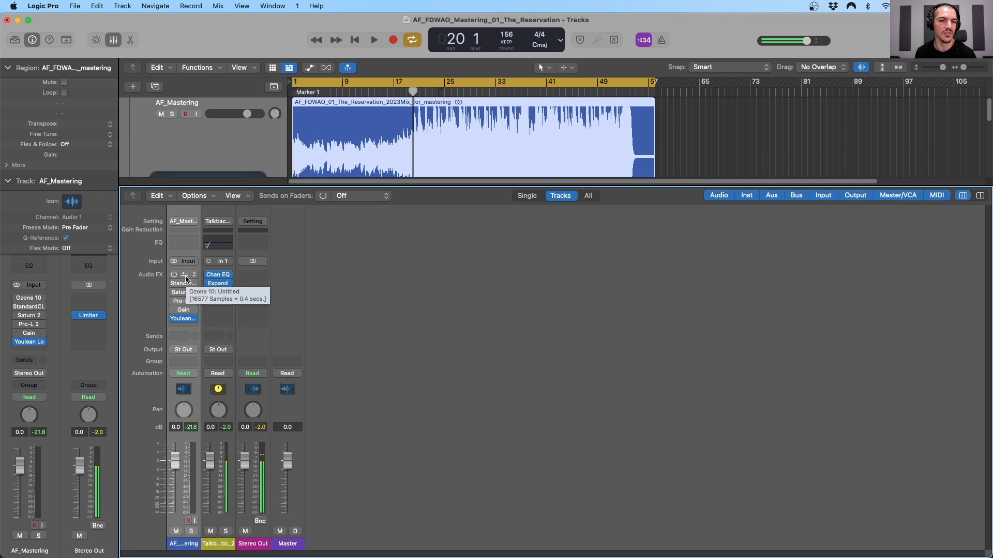
# Open the Ozone 10 and StandardCLIP plug-ins on the mastering channel and arrange their windows to review the settings.
pyautogui.click(184, 276)
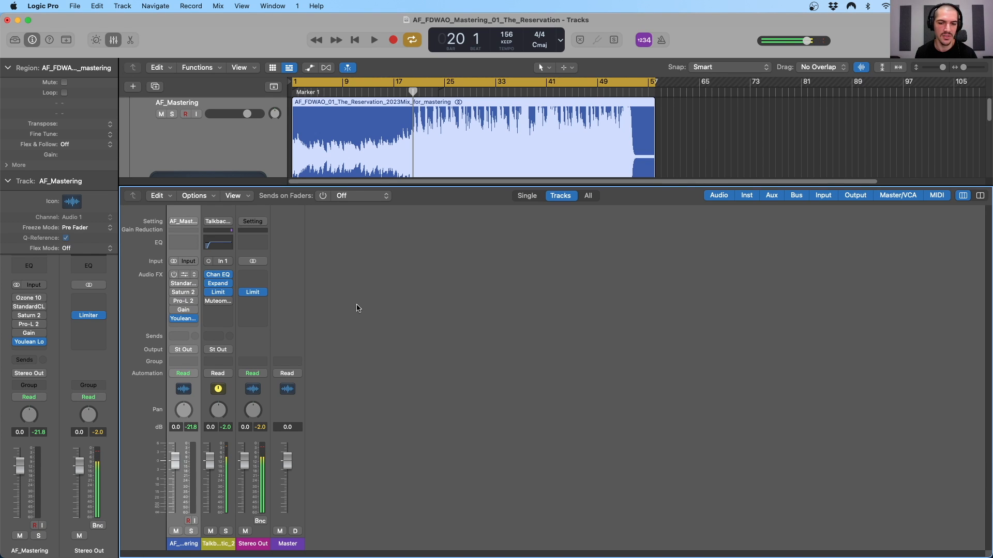
pyautogui.moveTo(530, 147); pyautogui.dragTo(529, 118)
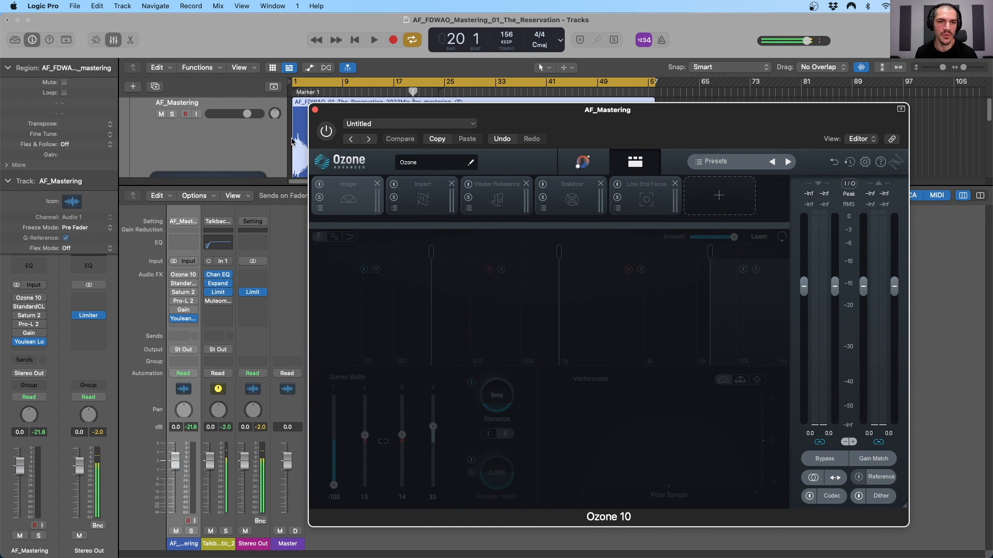
pyautogui.click(185, 286)
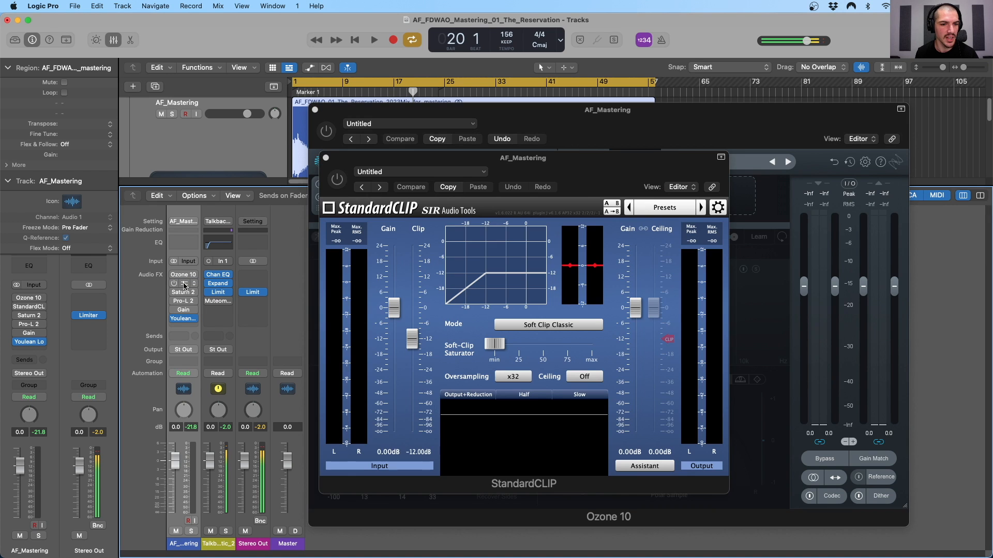
pyautogui.moveTo(519, 167); pyautogui.dragTo(570, 128)
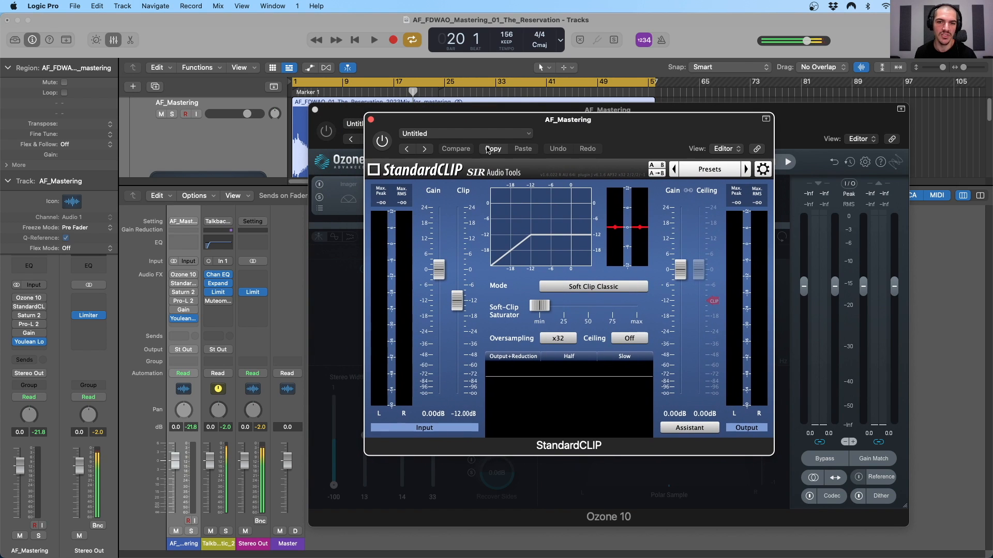
# Open the Saturn 2 and Pro-L 2 plug-ins on the mastering channel, review their settings, and bring Saturn 2 back to the front.
pyautogui.click(184, 296)
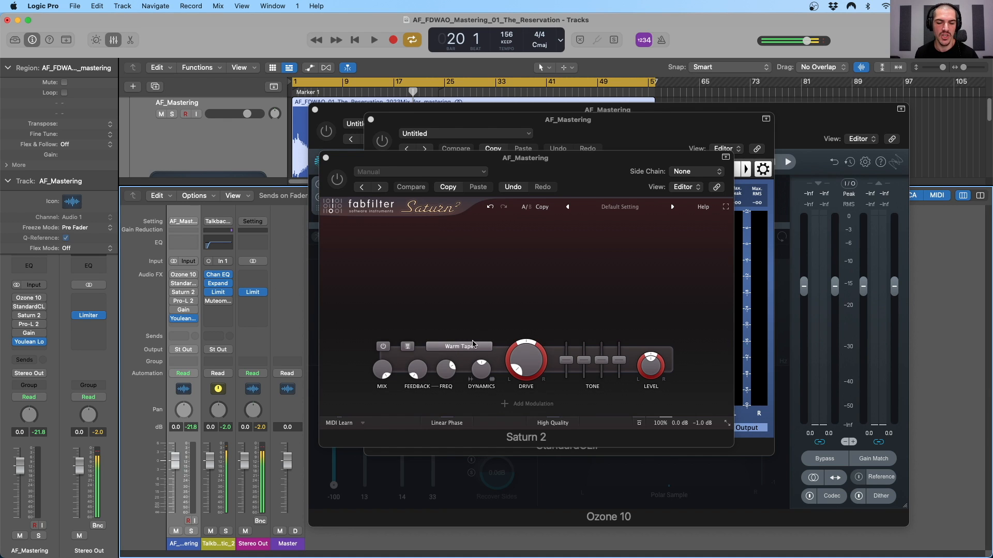
pyautogui.moveTo(462, 163); pyautogui.dragTo(467, 151)
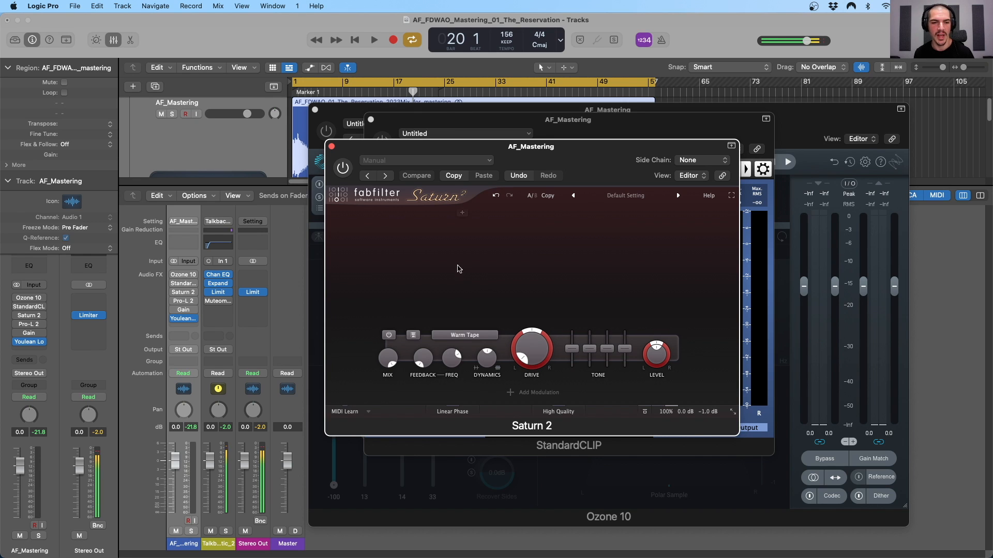
pyautogui.moveTo(189, 305)
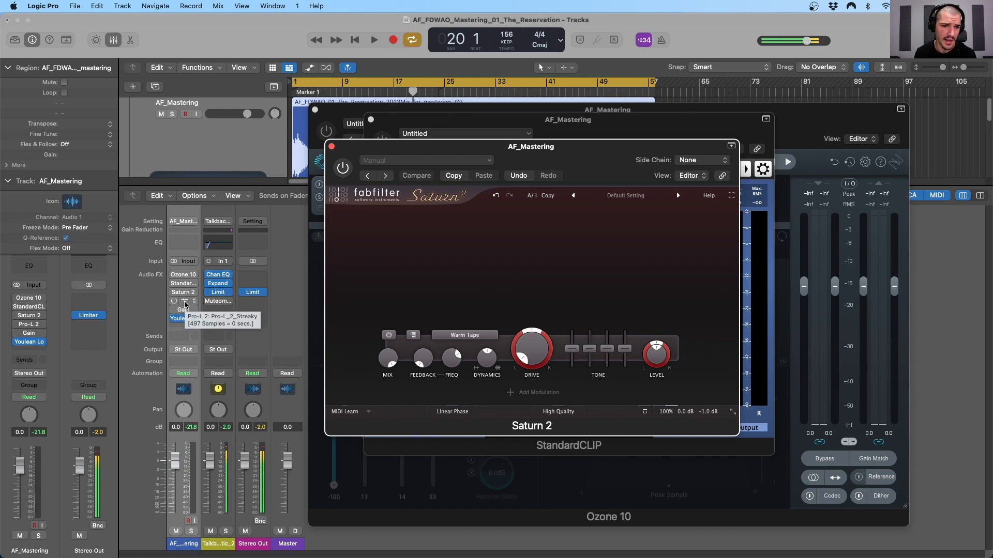
pyautogui.click(187, 302)
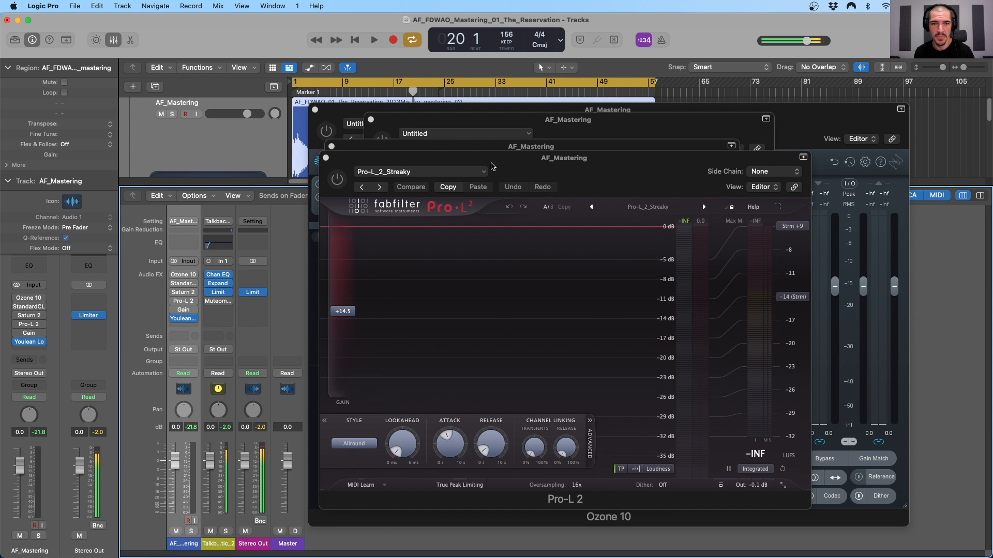
pyautogui.moveTo(506, 170); pyautogui.dragTo(471, 132)
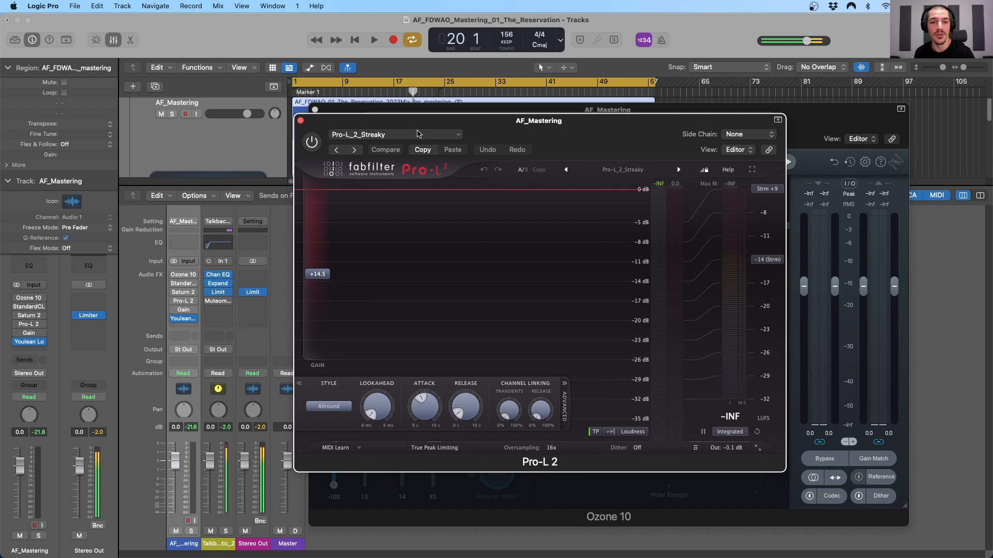
pyautogui.moveTo(420, 124); pyautogui.dragTo(452, 143)
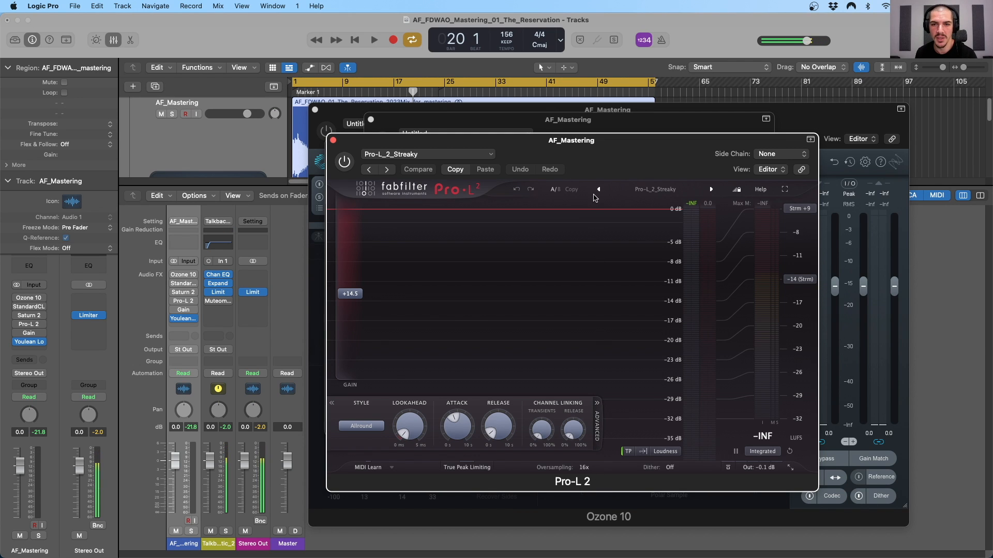
pyautogui.click(182, 293)
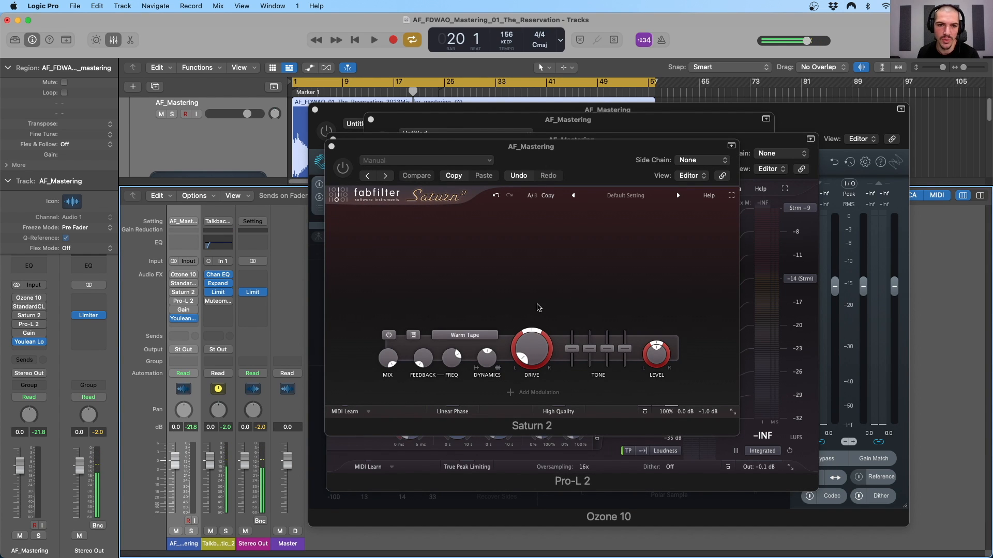
# Open the Gain plug-in on the mastering channel and toggle it on and off to demonstrate the mono check.
pyautogui.click(184, 311)
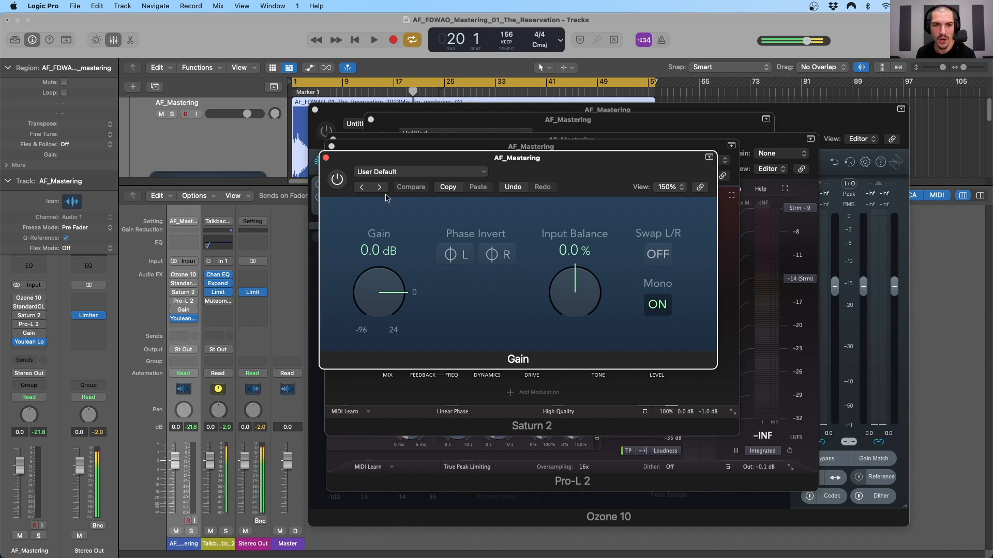
pyautogui.click(337, 181)
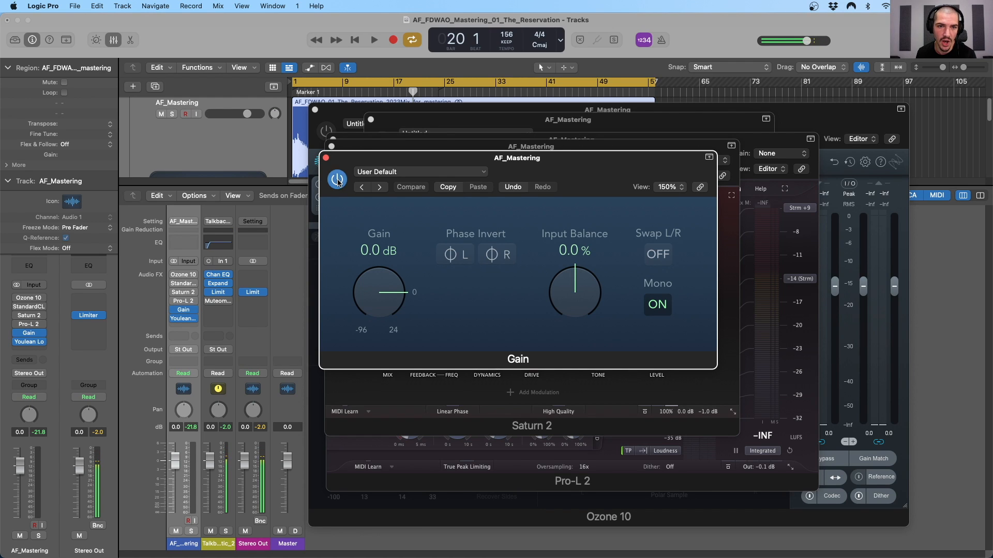
pyautogui.click(337, 180)
pyautogui.click(337, 181)
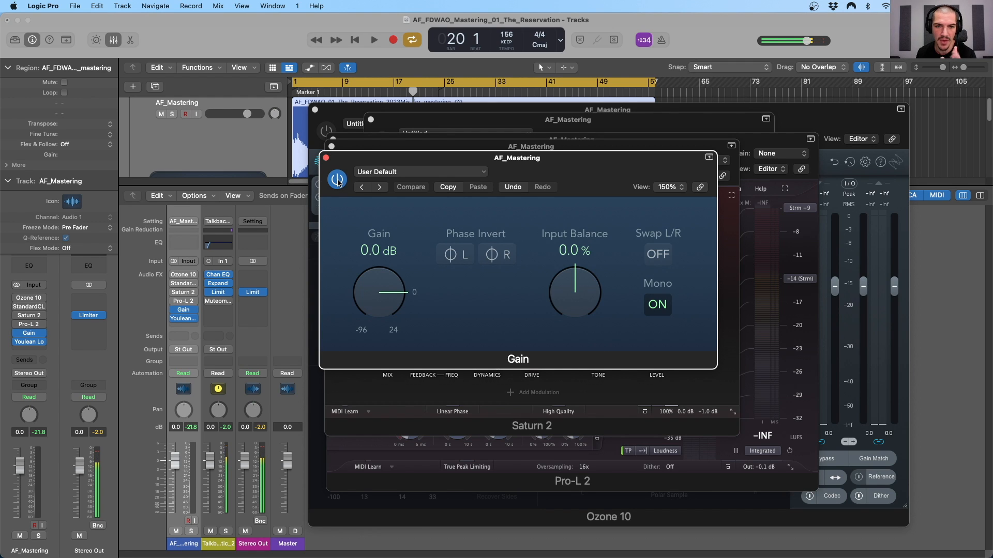
pyautogui.click(337, 180)
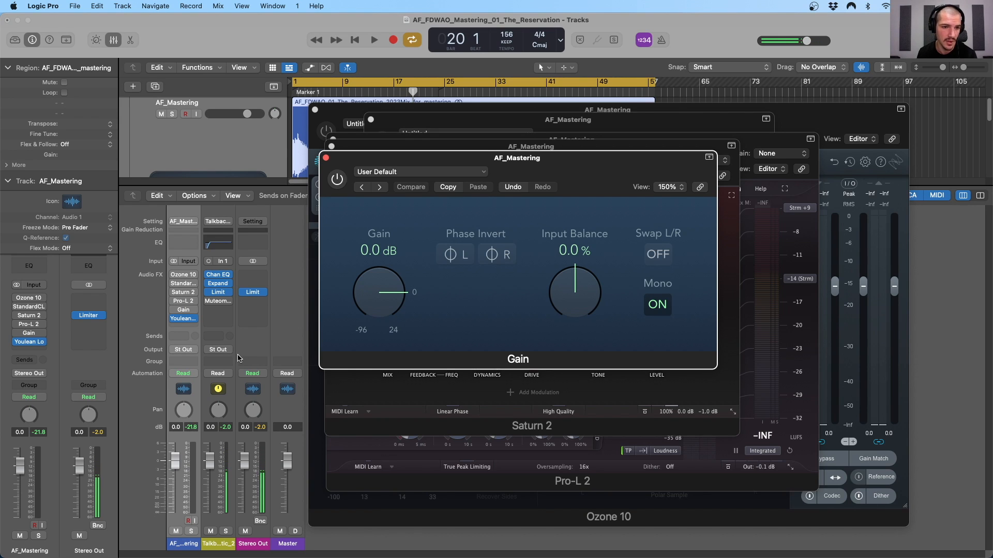
# Open Youlean Loudness Meter 2 on the mastering channel and move its window clear of the other plug-ins.
pyautogui.moveTo(184, 320)
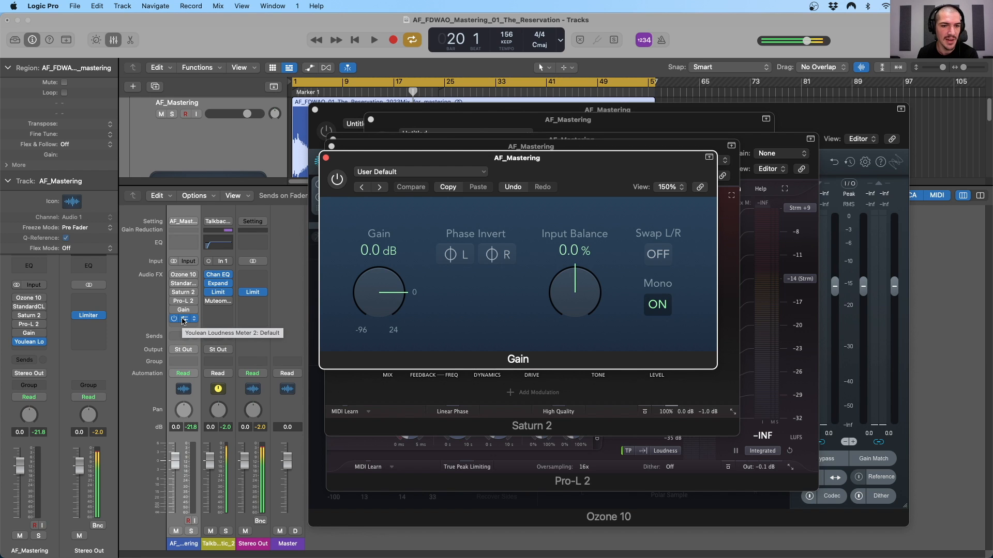
pyautogui.click(183, 320)
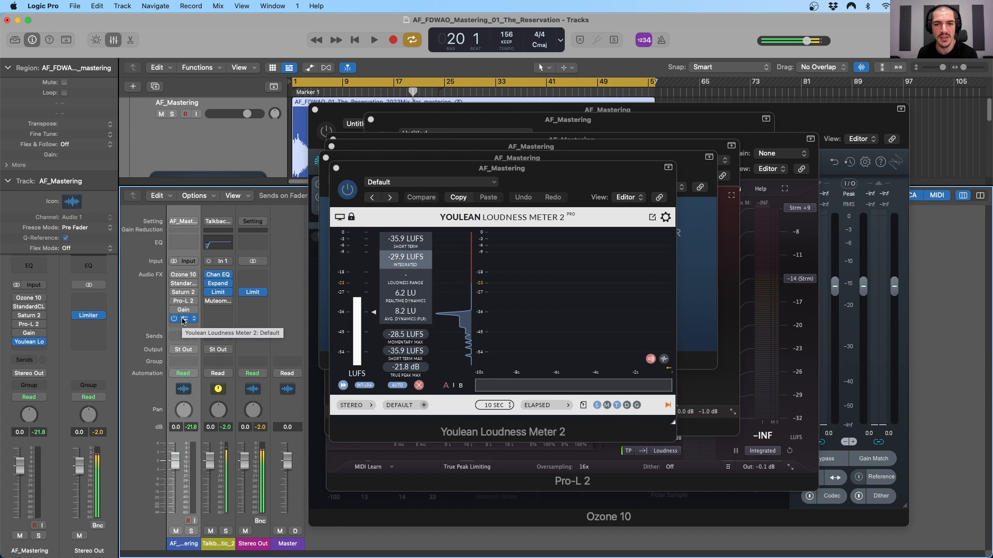
pyautogui.moveTo(519, 170)
pyautogui.mouseDown()
pyautogui.moveTo(513, 145)
pyautogui.moveTo(523, 153)
pyautogui.mouseUp()
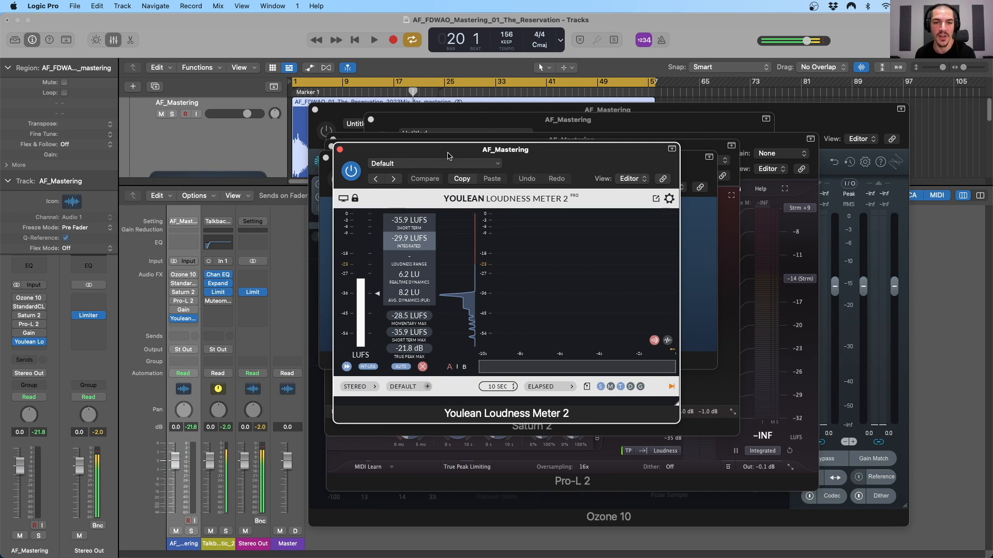
pyautogui.moveTo(447, 156); pyautogui.dragTo(453, 151)
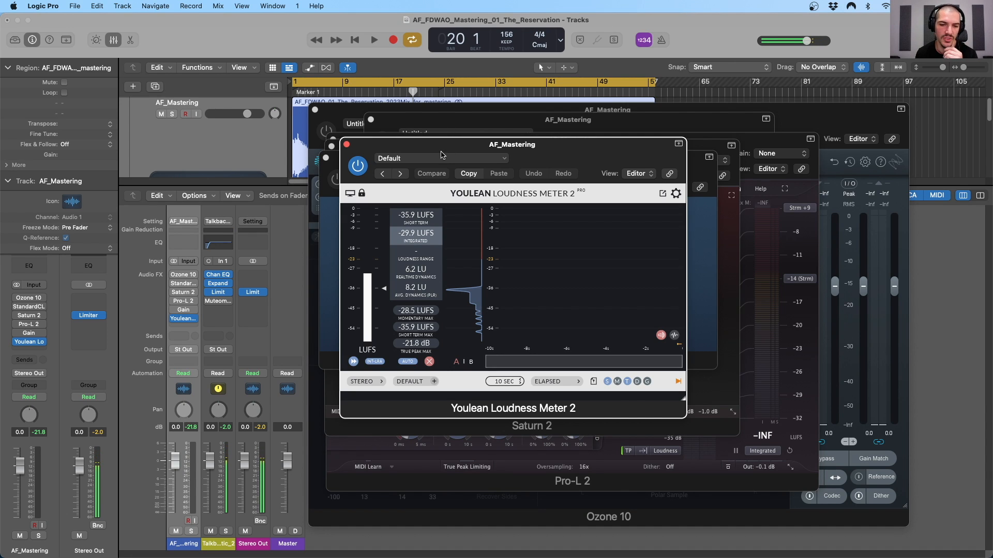
pyautogui.moveTo(432, 151); pyautogui.dragTo(424, 182)
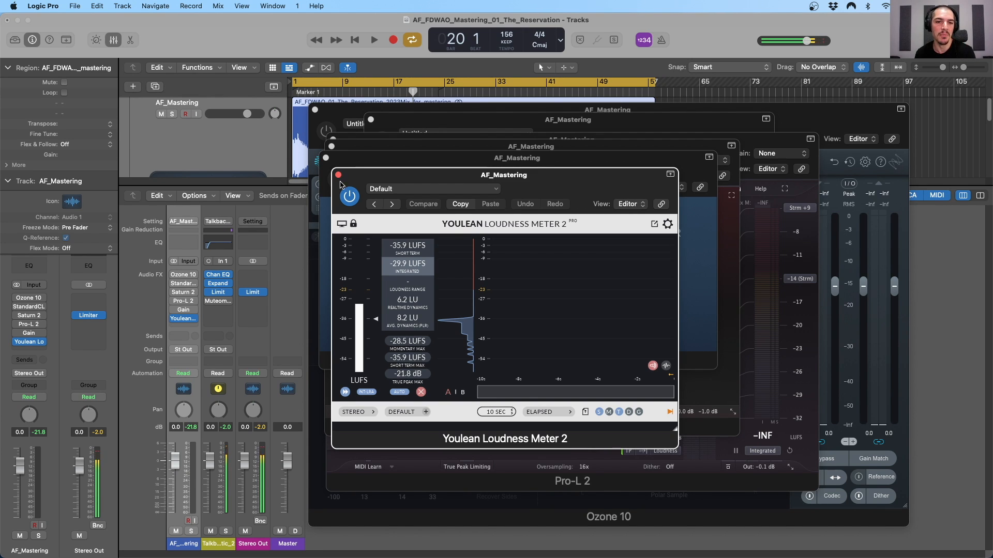
pyautogui.moveTo(346, 180); pyautogui.dragTo(661, 288)
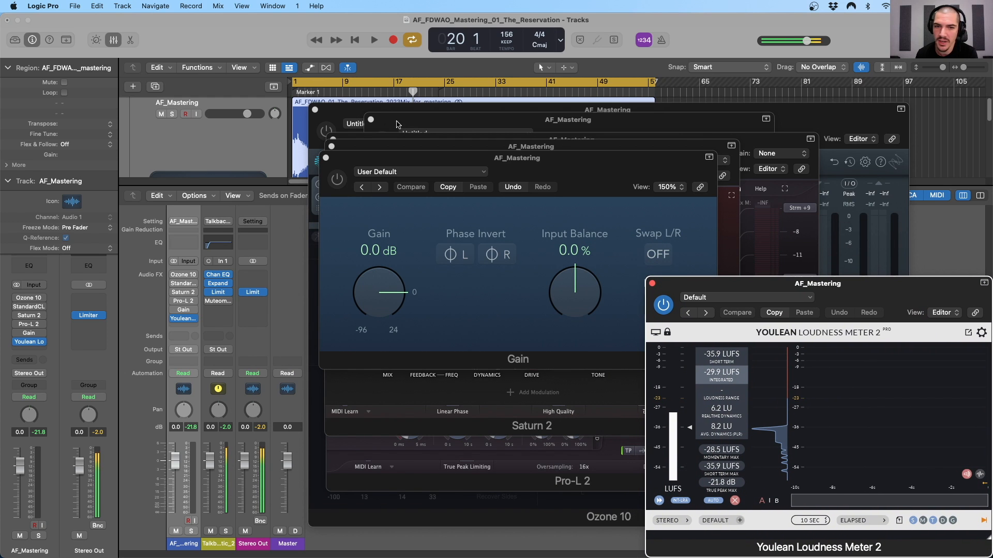
# Close the Gain, Saturn 2, Pro-L 2 and StandardCLIP windows and move the Ozone 10 window off the audio region.
pyautogui.click(326, 158)
pyautogui.click(332, 147)
pyautogui.click(333, 140)
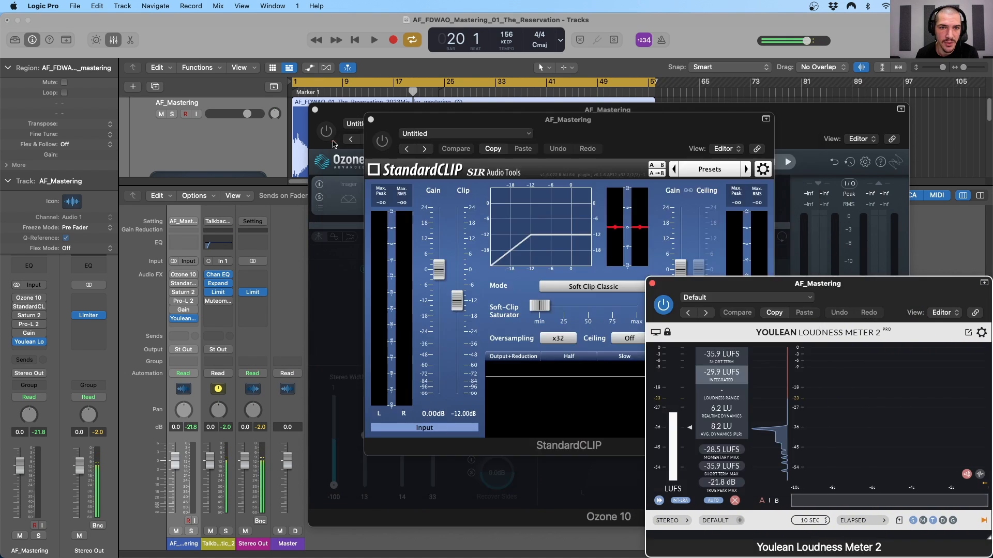
pyautogui.click(370, 120)
pyautogui.moveTo(435, 114); pyautogui.dragTo(392, 174)
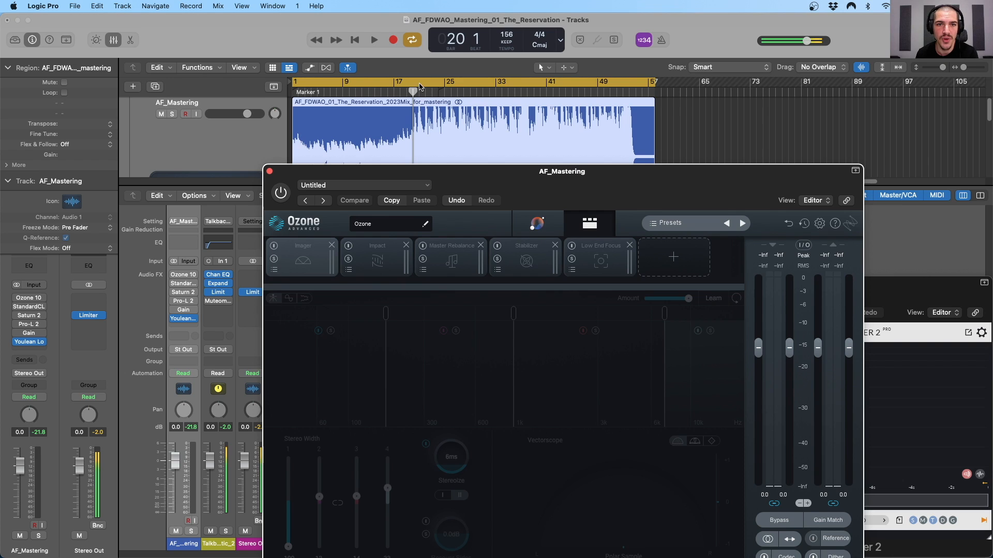
# Turn off cycle mode and play the song from its beginning.
pyautogui.click(419, 86)
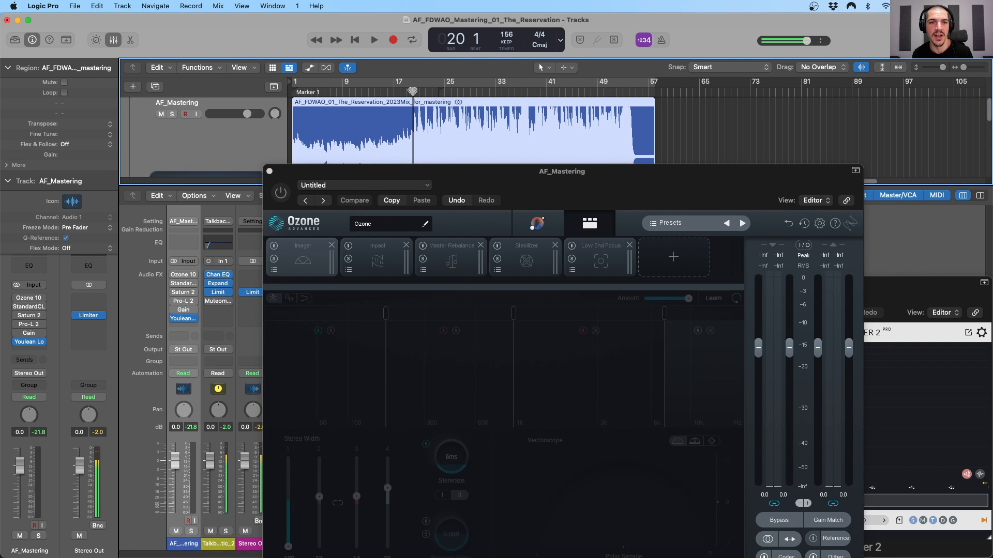
pyautogui.moveTo(413, 92); pyautogui.dragTo(280, 93)
pyautogui.press('space')
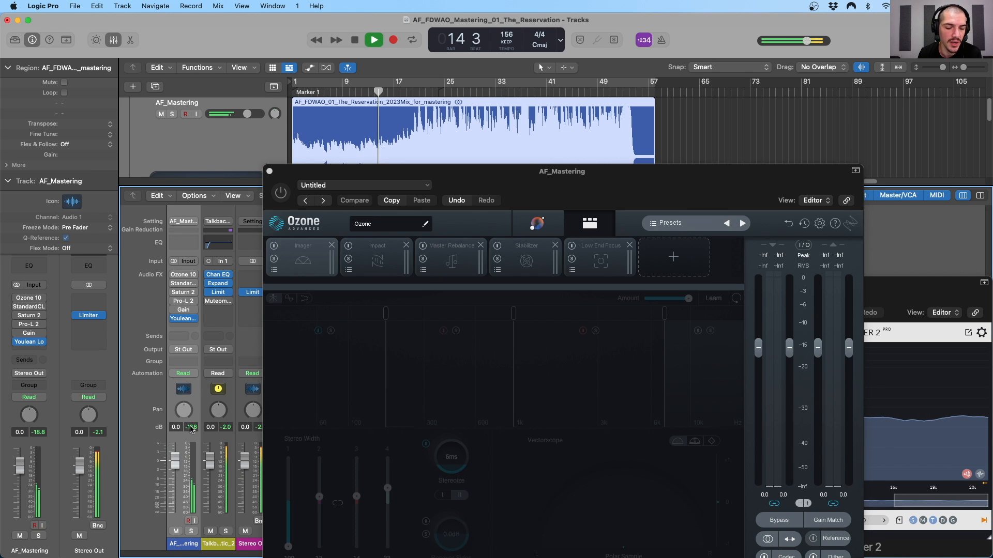
# Watch the Youlean loudness meter during playback, briefly bypassing the Stereo Out limiter, and stop near the end of the song.
pyautogui.moveTo(209, 304)
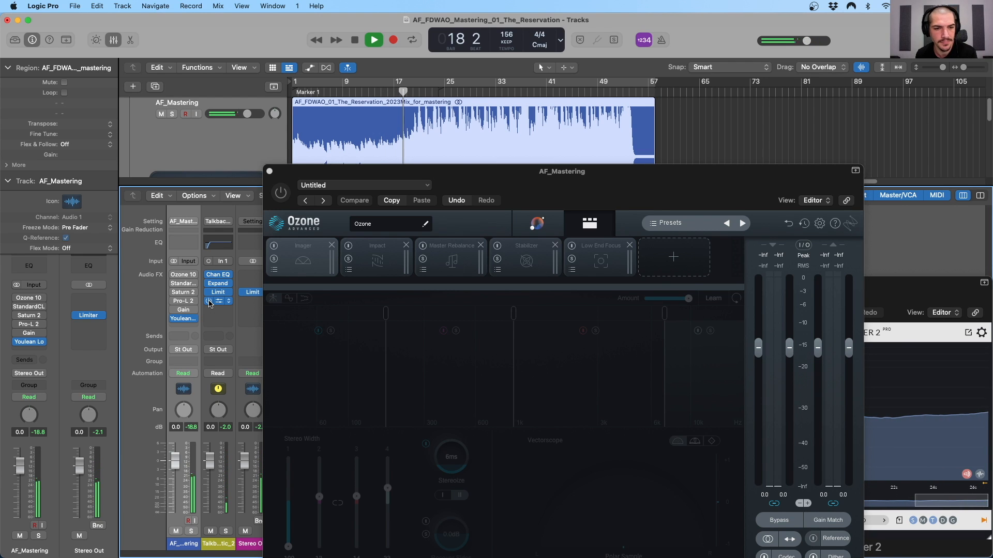
pyautogui.click(933, 288)
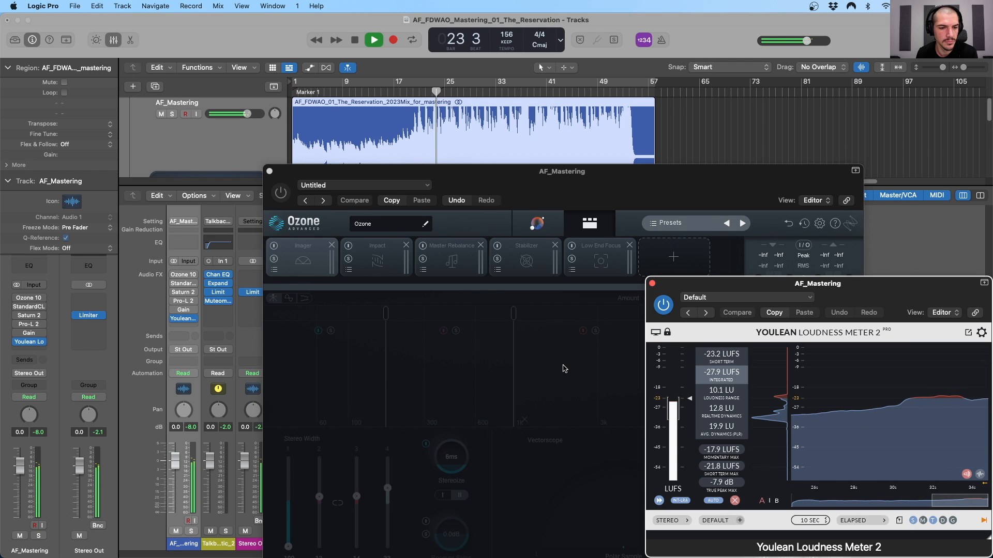
pyautogui.click(243, 293)
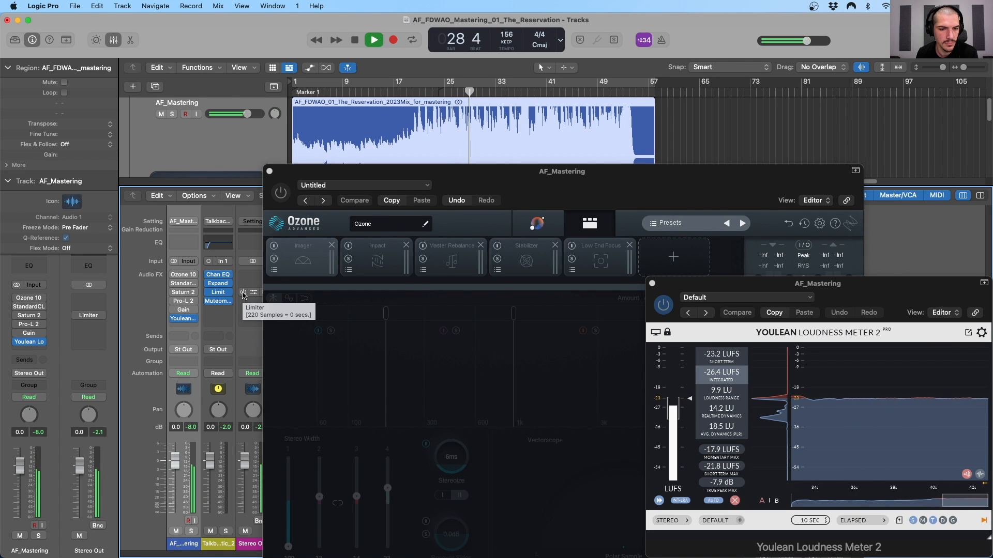
pyautogui.click(244, 293)
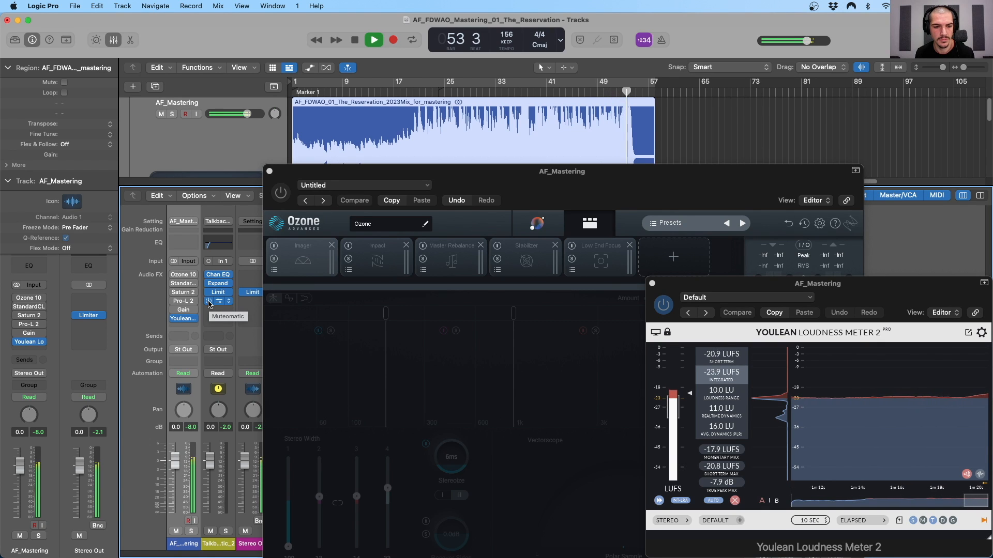
pyautogui.press('space')
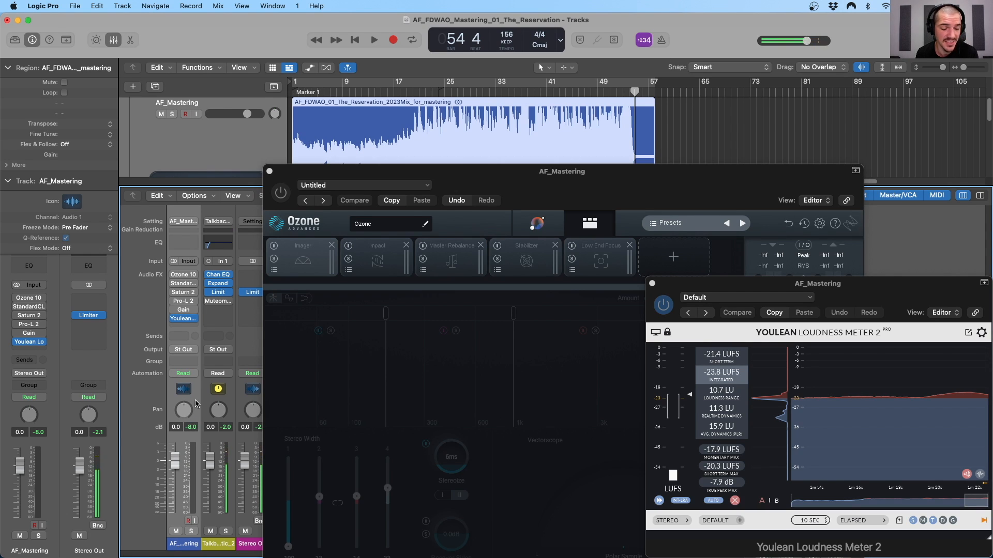
# Examine the song's waveform up close around bar 29 and reduce the displayed waveform height.
pyautogui.click(470, 95)
pyautogui.press('super+Right')
pyautogui.press('super+Right')
pyautogui.press('super+Right')
pyautogui.press('super+Right')
pyautogui.press('super+Right')
pyautogui.press('super+Right')
pyautogui.press('super+Right')
pyautogui.press('super+Right')
pyautogui.press('super+Right')
pyautogui.press('super+Right')
pyautogui.press('super+Right')
pyautogui.press('super+Right')
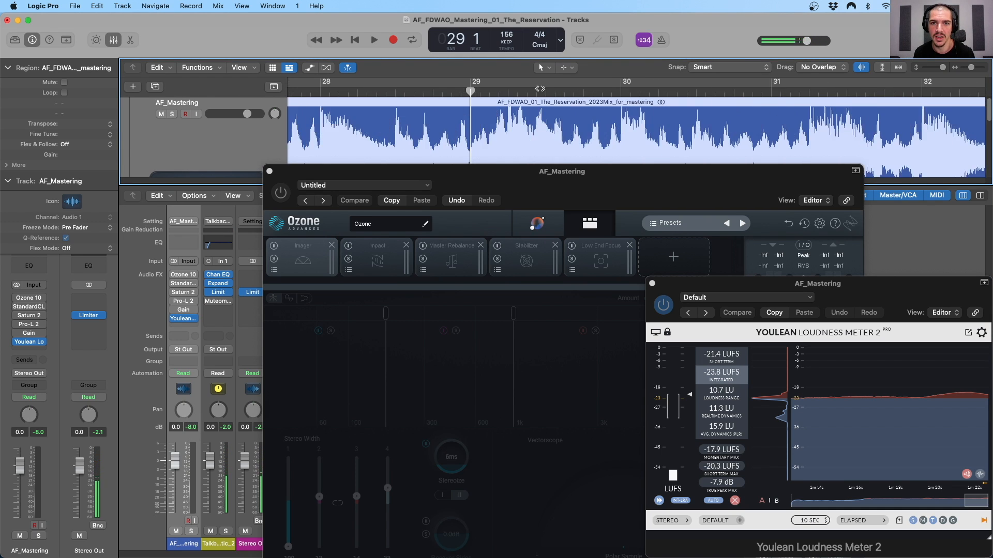
pyautogui.moveTo(861, 67); pyautogui.dragTo(862, 84)
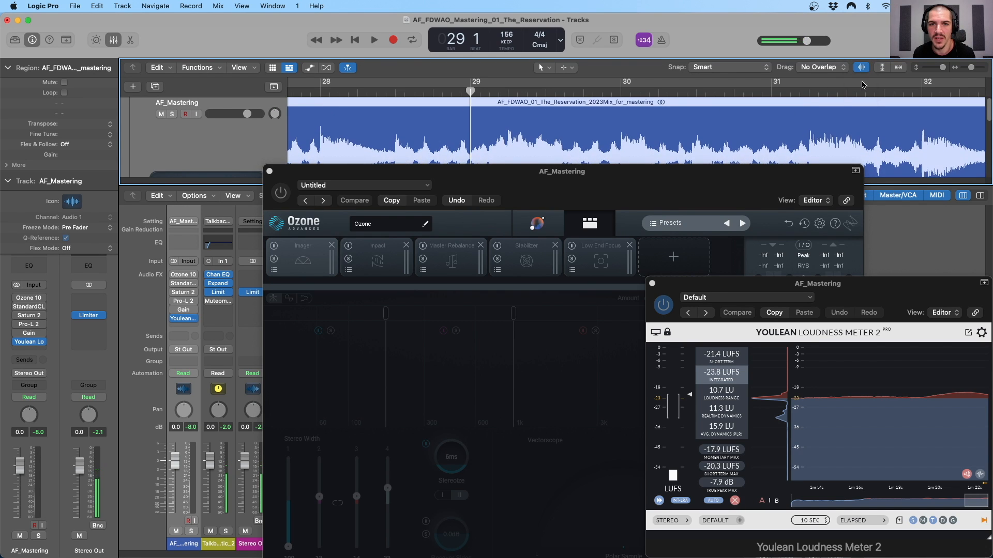
# Examine the waveform's individual cycles at bar 29 beat 2, returning to the view of the whole song.
pyautogui.click(509, 92)
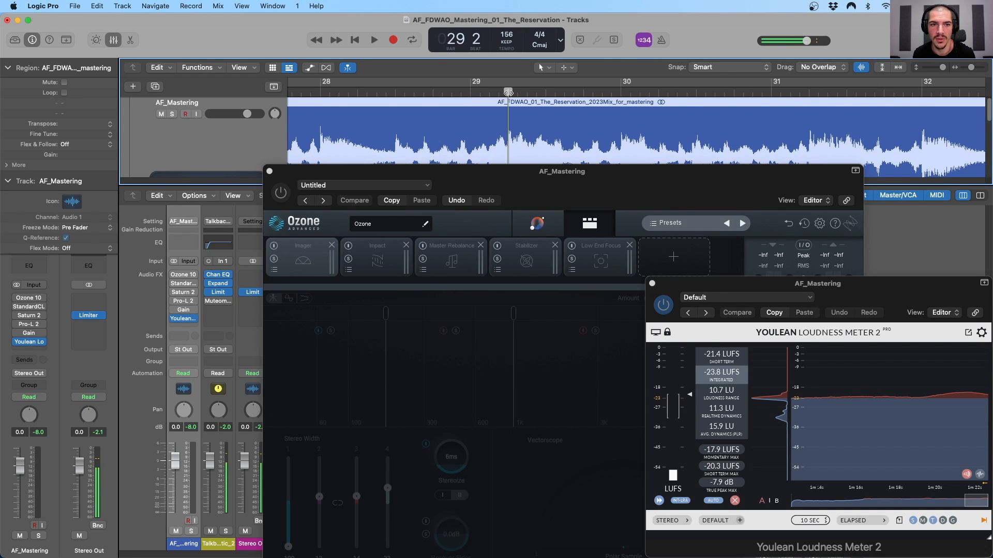
pyautogui.press('super+Right')
pyautogui.press('super+Right')
pyautogui.press('super+Right')
pyautogui.press('super+Right')
pyautogui.press('super+Right')
pyautogui.press('super+Right')
pyautogui.press('super+Right')
pyautogui.press('super+Right')
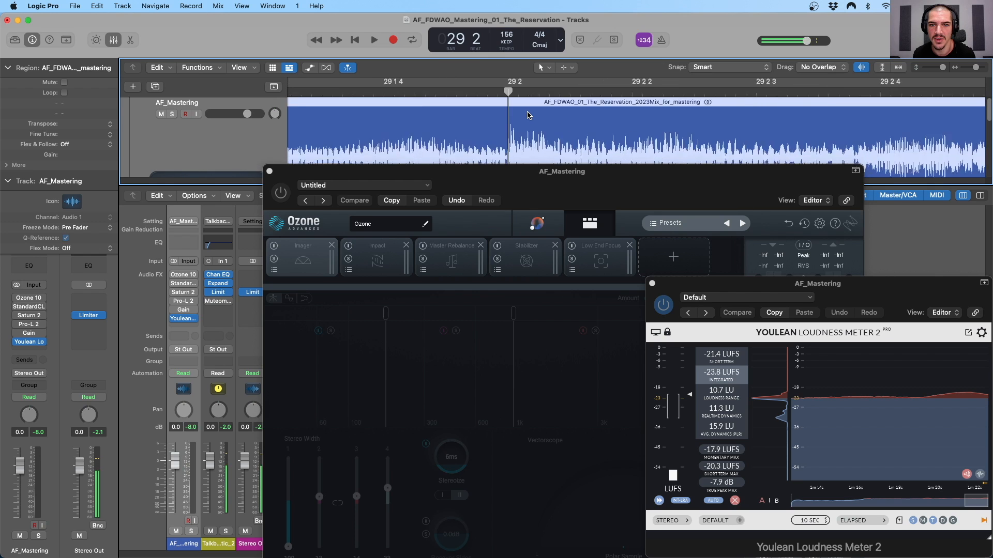
pyautogui.press('super+Right')
pyautogui.press('super+Right')
pyautogui.press('super+Right')
pyautogui.press('super+Right')
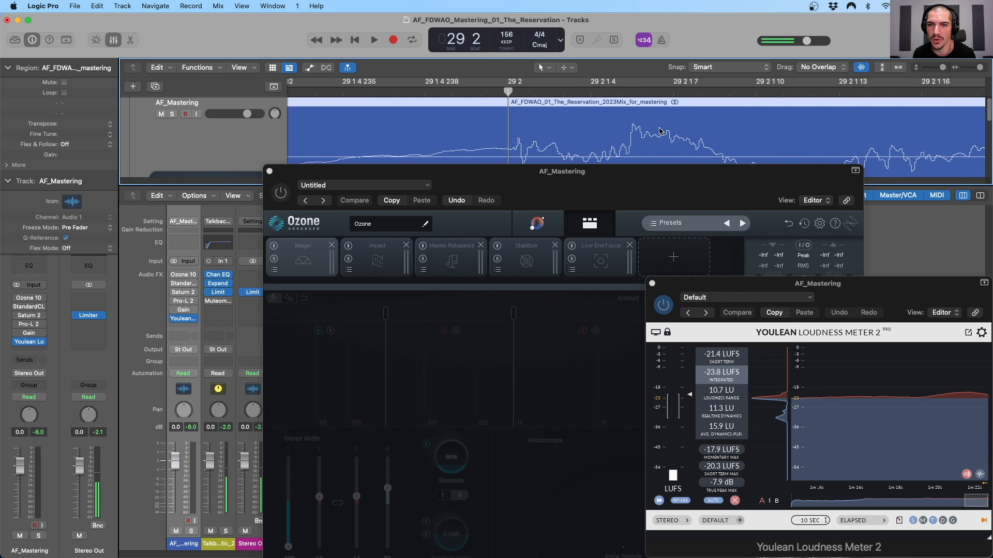
pyautogui.press('super+Left')
pyautogui.press('super+Left')
pyautogui.press('super+Left')
pyautogui.press('super+Left')
pyautogui.press('super+Left')
pyautogui.press('super+Left')
pyautogui.press('super+Left')
pyautogui.press('super+Left')
pyautogui.press('super+Left')
pyautogui.press('super+Left')
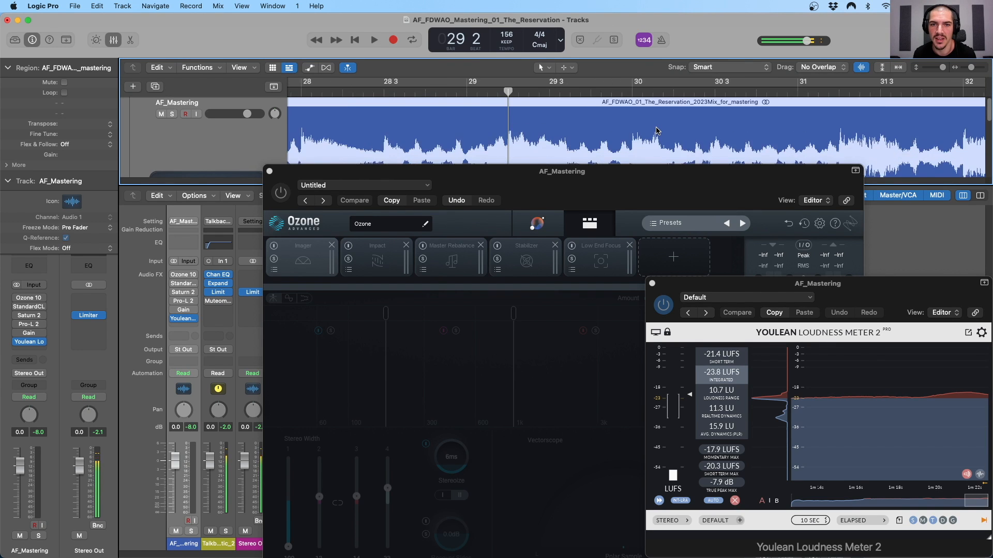
pyautogui.press('super+Left')
pyautogui.press('super+Left')
pyautogui.press('super+Left')
pyautogui.press('super+Left')
pyautogui.press('super+Left')
pyautogui.press('super+Left')
pyautogui.press('super+Left')
pyautogui.press('super+Left')
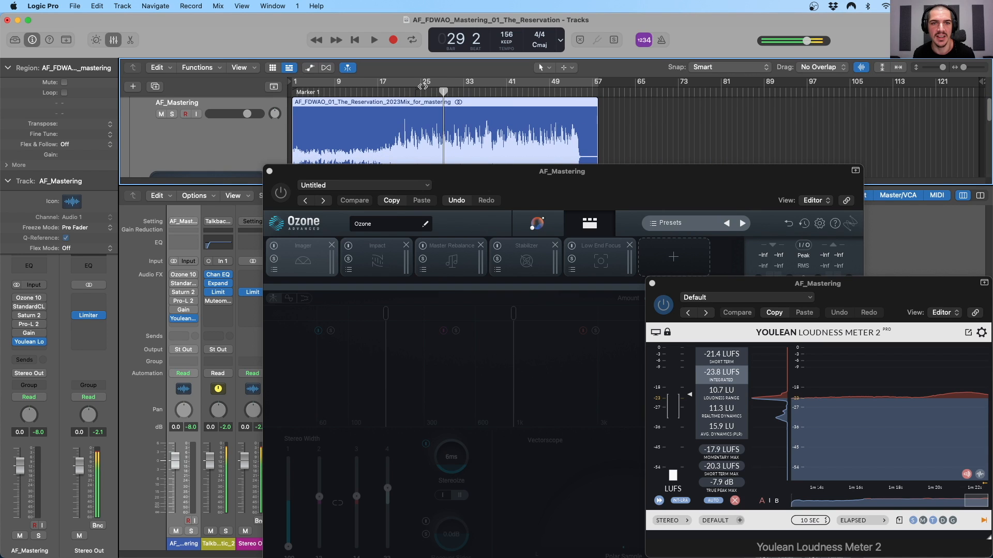
# Place the playhead at bar 21, switch on Ozone 10 and move its window clear of the audio region.
pyautogui.click(399, 92)
pyautogui.click(466, 178)
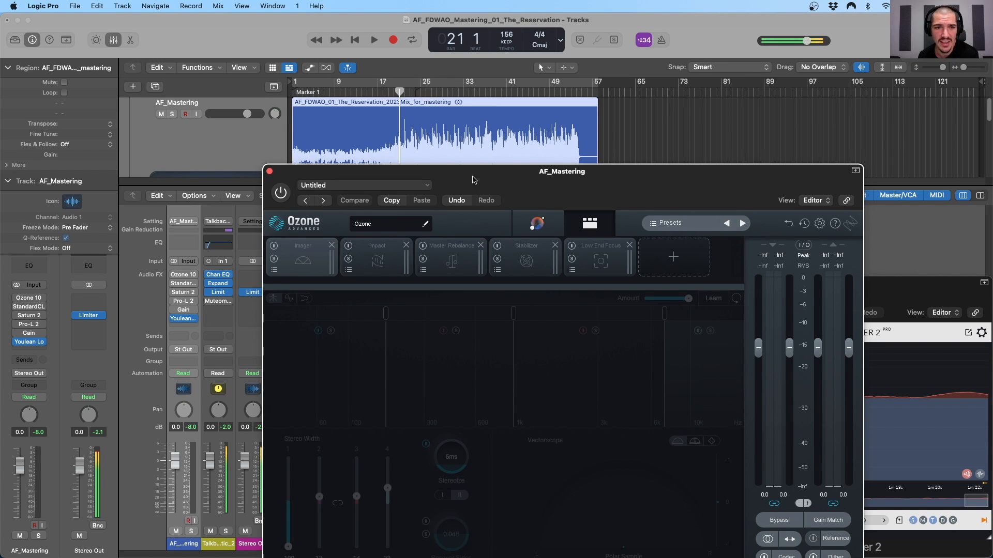
pyautogui.moveTo(473, 179); pyautogui.dragTo(488, 145)
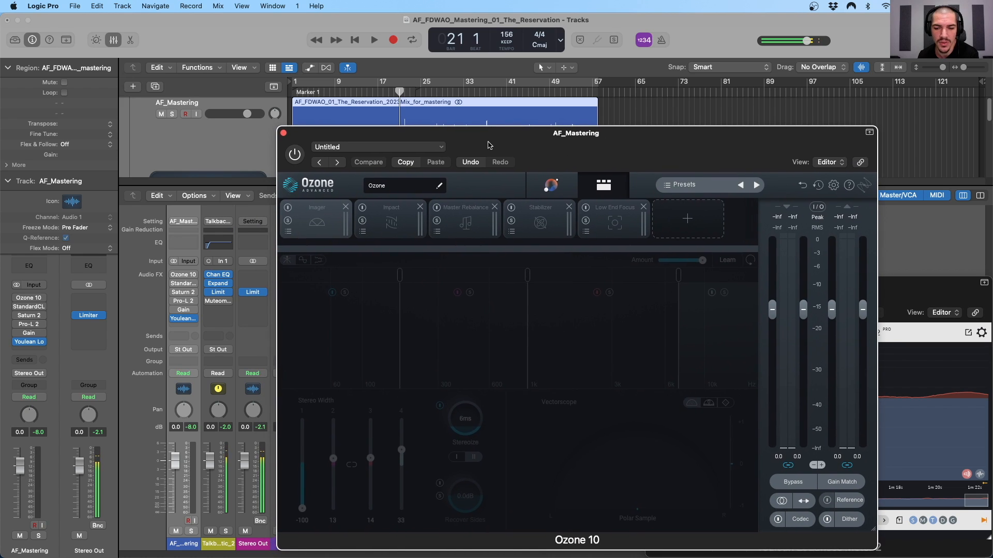
pyautogui.click(295, 155)
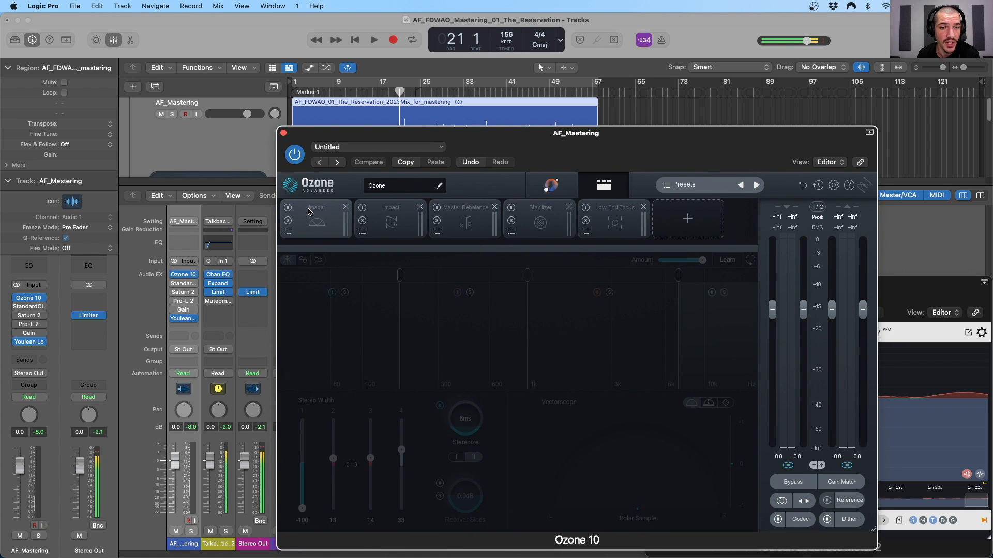
pyautogui.moveTo(372, 139); pyautogui.dragTo(380, 199)
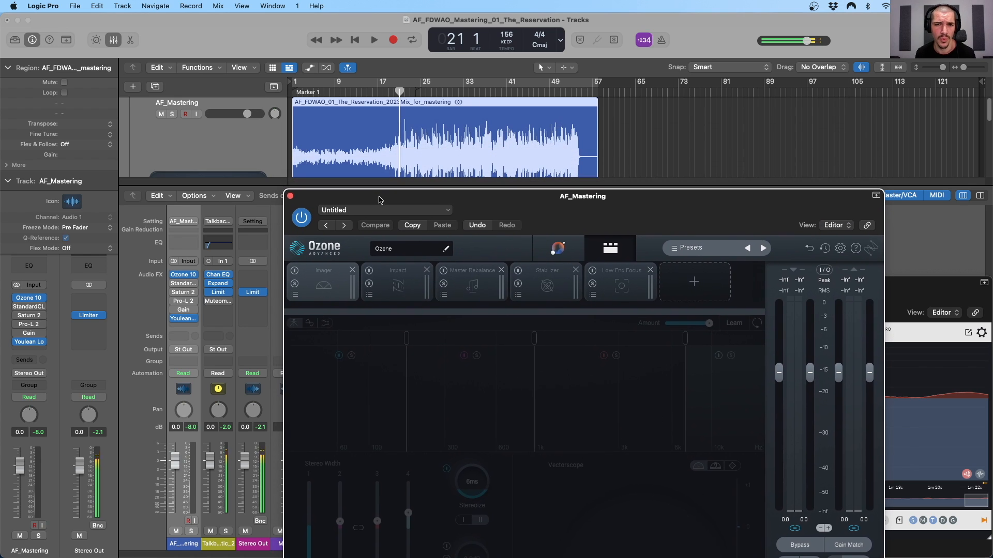
# Loop playback from about bar 22 to bar 39 and enable the Imager module in Ozone 10.
pyautogui.moveTo(405, 86); pyautogui.dragTo(495, 90)
pyautogui.press('space')
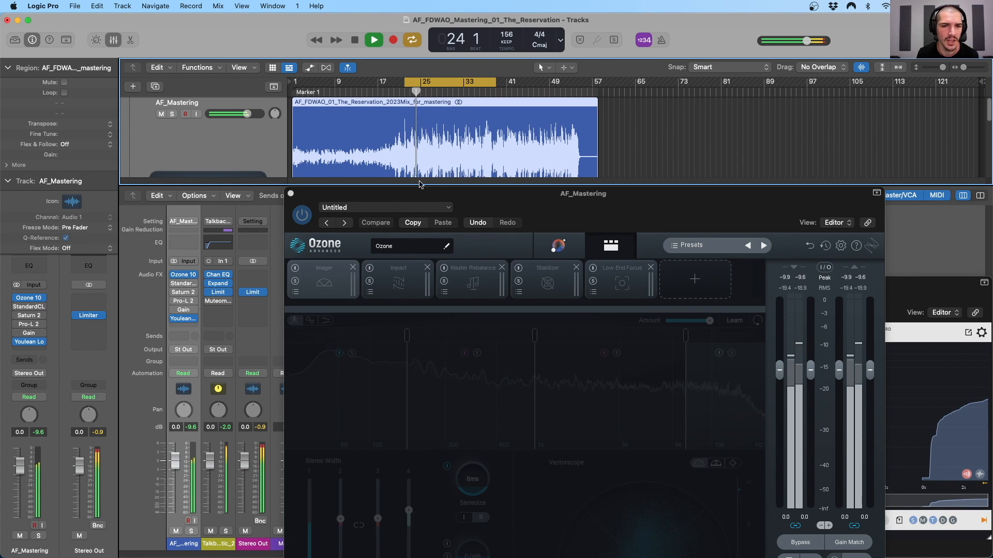
pyautogui.moveTo(380, 215); pyautogui.dragTo(375, 174)
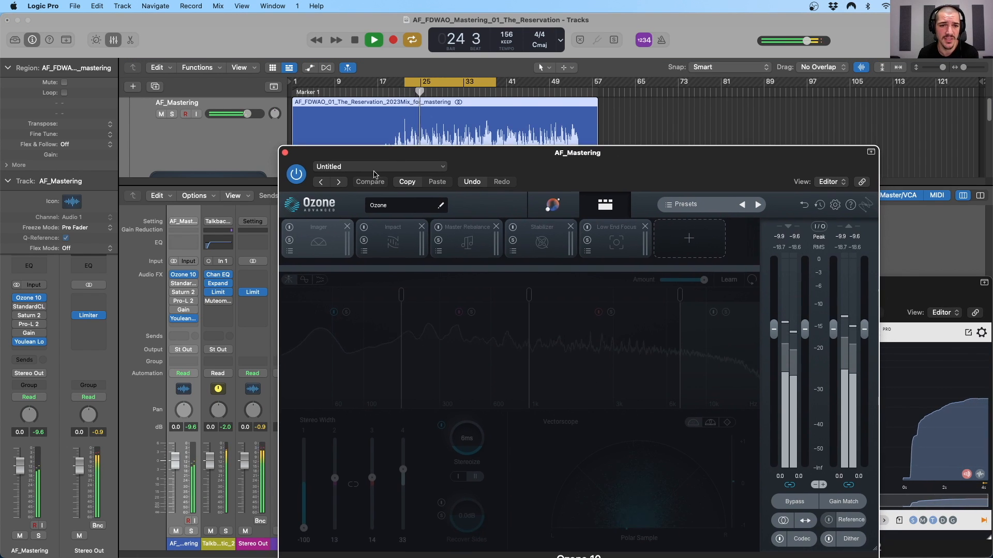
pyautogui.click(290, 228)
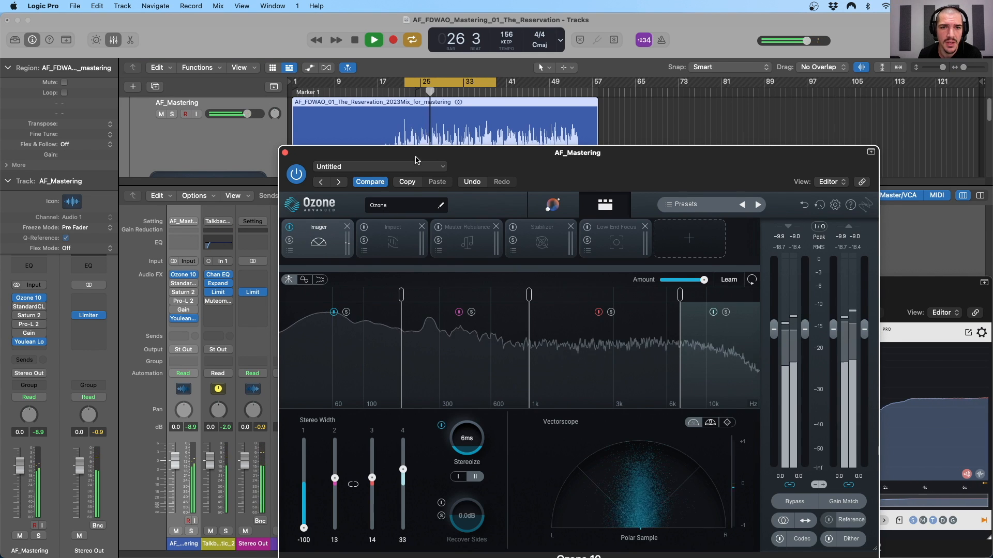
pyautogui.moveTo(426, 157); pyautogui.dragTo(446, 135)
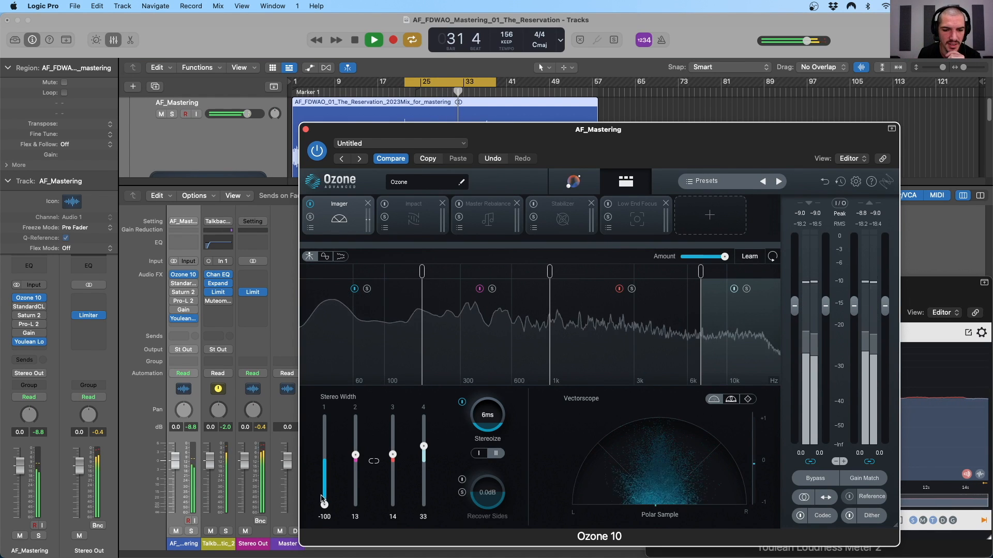
# Audition extreme Imager stereo widths and set band 2 to 16, band 3 to 35 and band 4 to 37.
pyautogui.moveTo(324, 506); pyautogui.dragTo(325, 508)
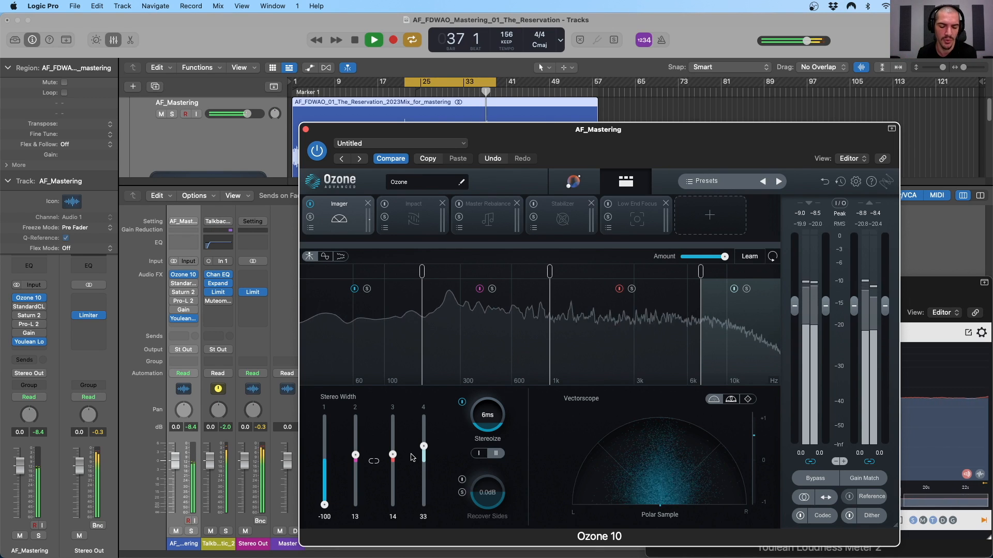
pyautogui.moveTo(392, 455); pyautogui.dragTo(424, 425)
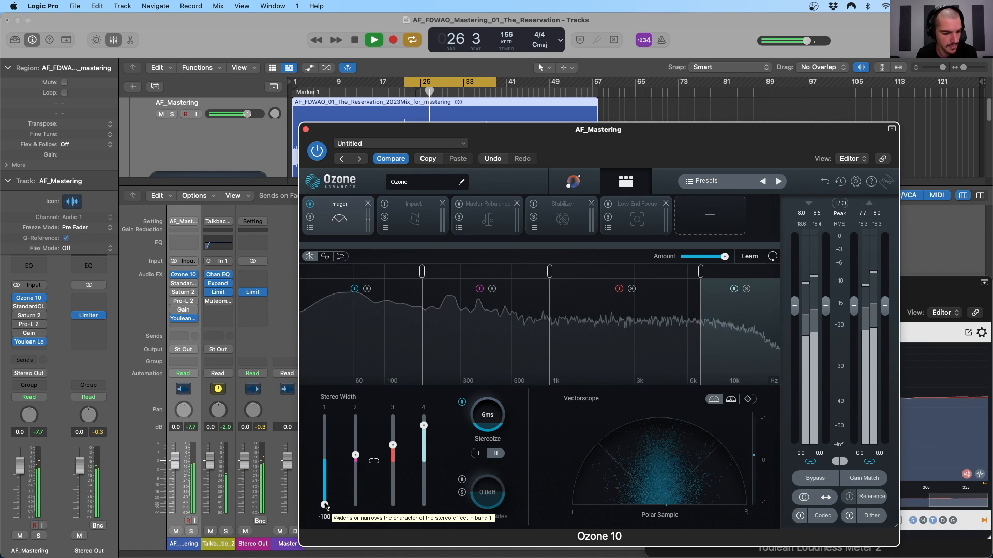
pyautogui.moveTo(357, 465); pyautogui.dragTo(357, 418)
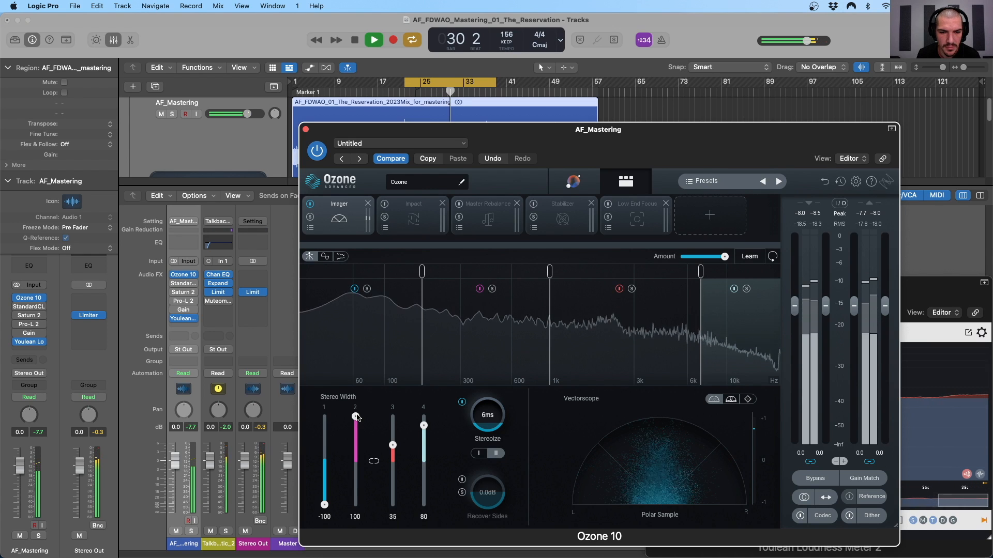
pyautogui.moveTo(356, 418); pyautogui.dragTo(356, 453)
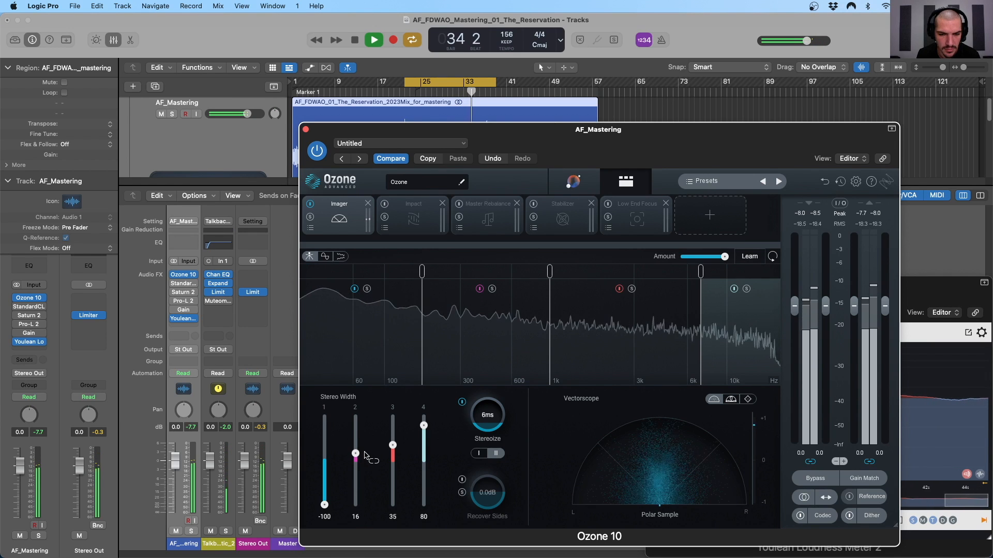
pyautogui.moveTo(423, 426); pyautogui.dragTo(398, 414)
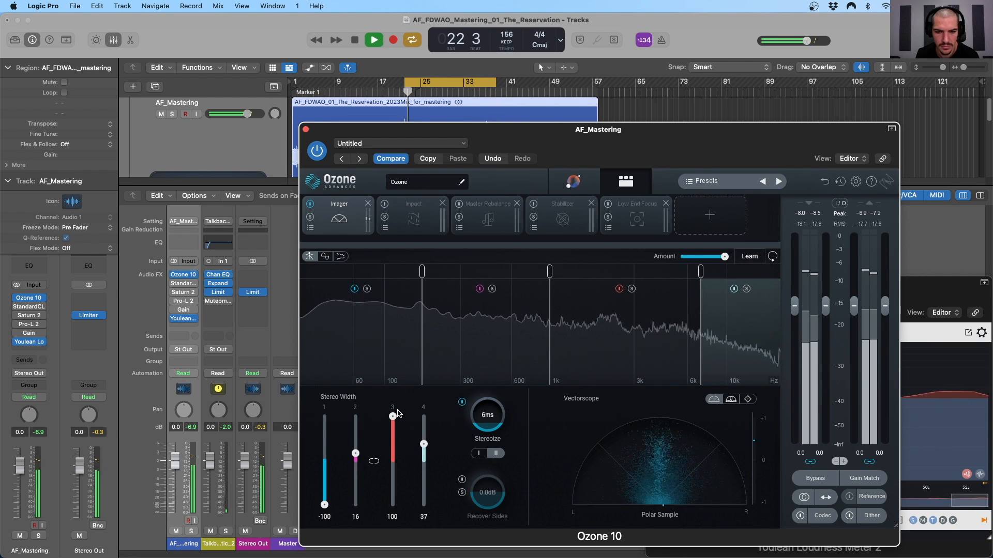
pyautogui.moveTo(398, 414); pyautogui.dragTo(397, 446)
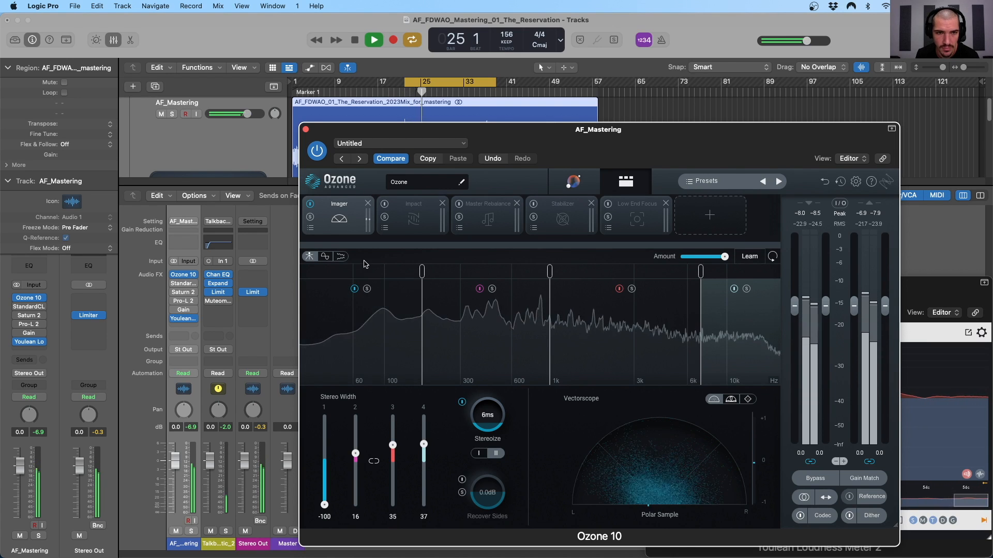
# Compare the mix with the Imager bypassed, set band 3 width to 25 and band 4 to 40, and stop playback.
pyautogui.click(310, 205)
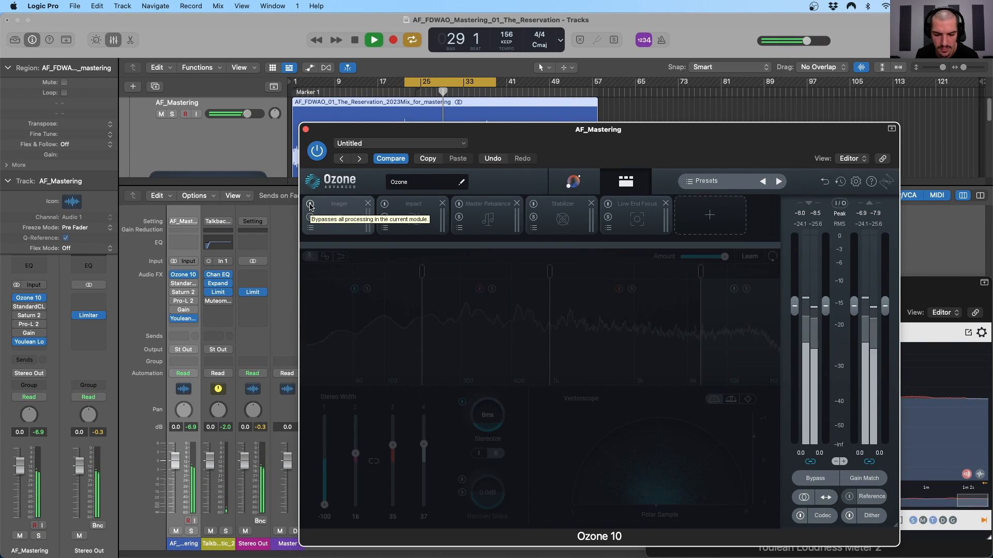
pyautogui.click(310, 206)
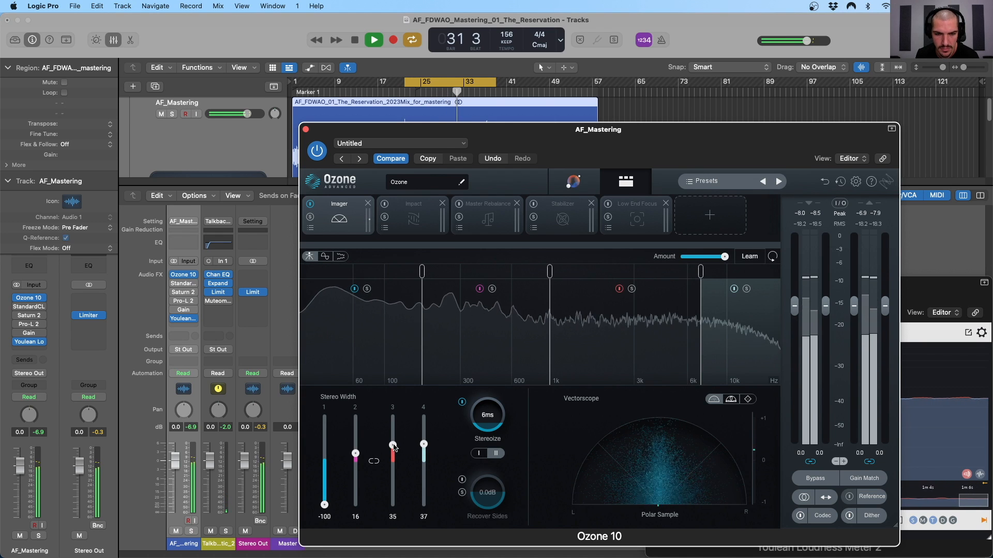
pyautogui.moveTo(393, 447); pyautogui.dragTo(393, 451)
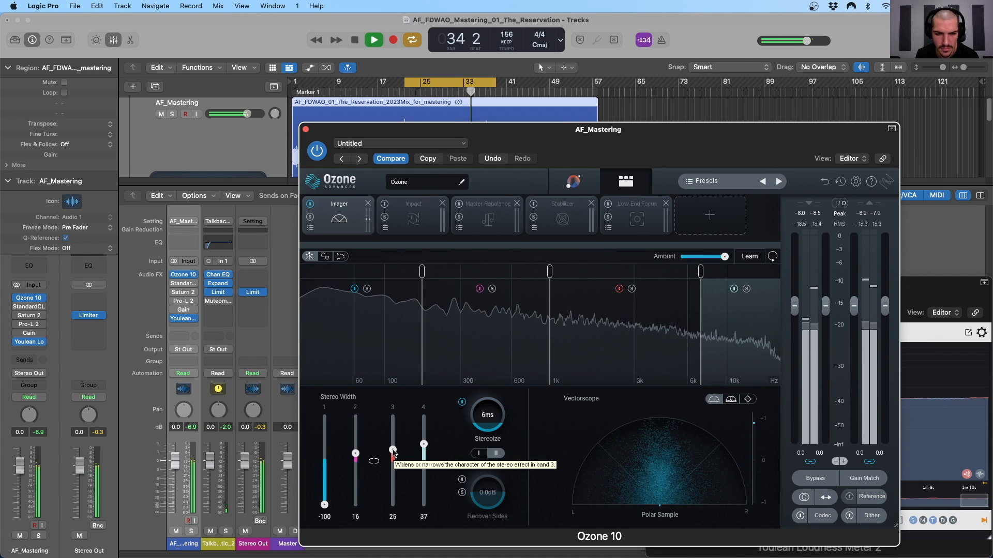
pyautogui.moveTo(423, 445); pyautogui.dragTo(427, 444)
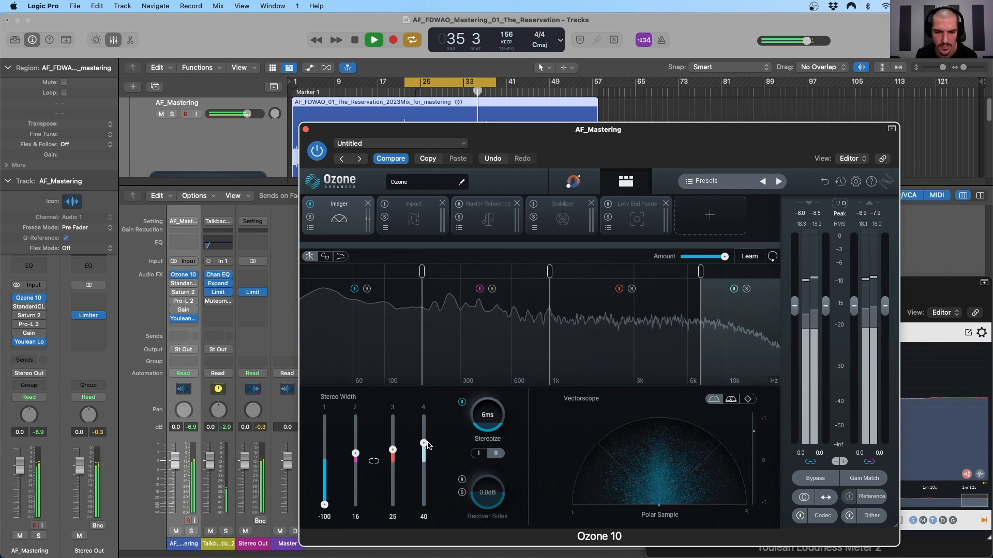
pyautogui.press('space')
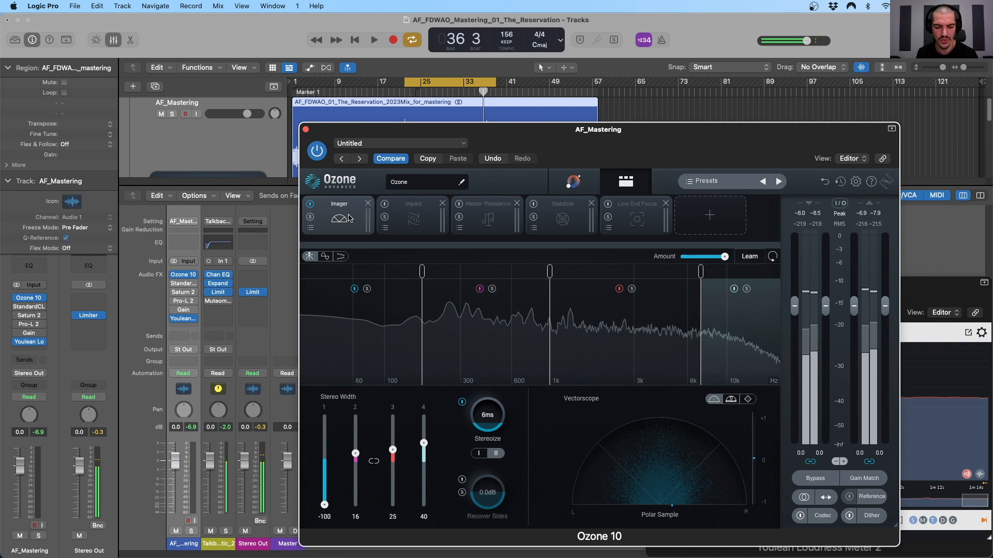
# Resume playback, compare with the Imager bypassed, and sweep the crossover between bands 1 and 2 before settling it just above 176 Hz.
pyautogui.press('space')
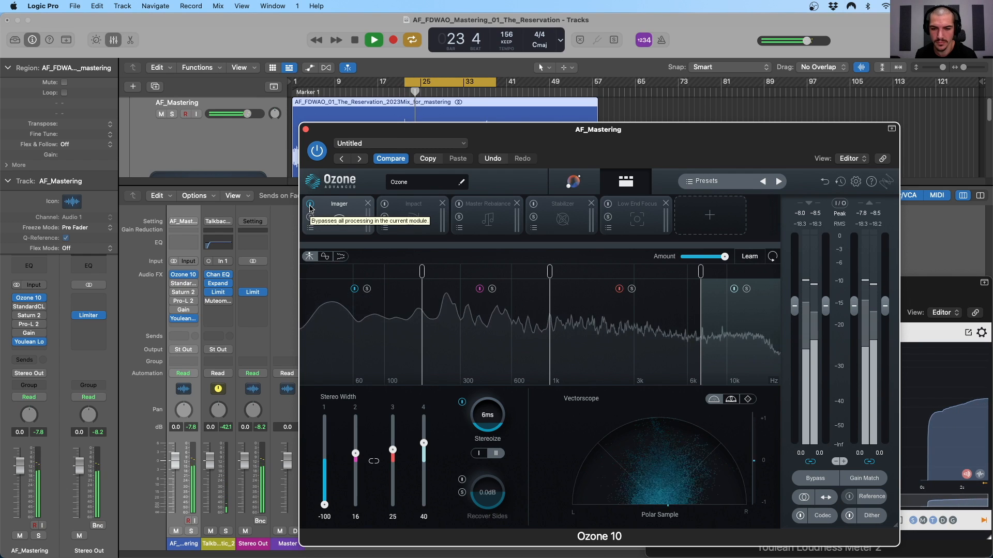
pyautogui.click(310, 205)
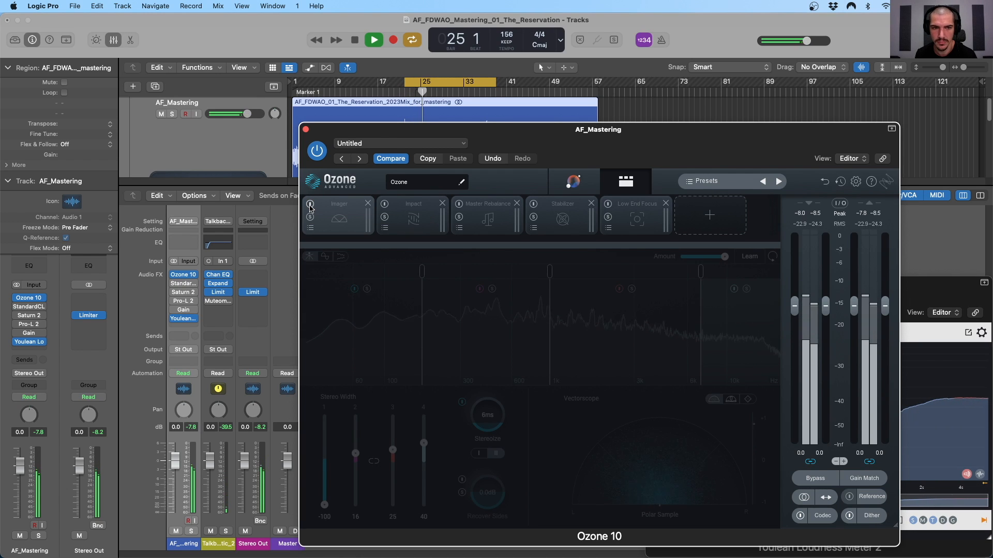
pyautogui.click(309, 206)
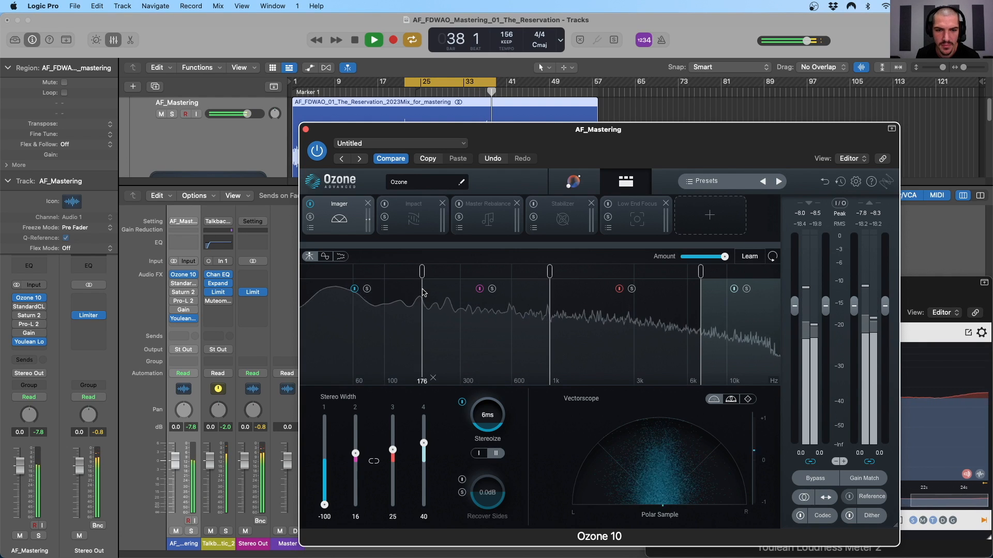
pyautogui.moveTo(421, 291); pyautogui.dragTo(477, 293)
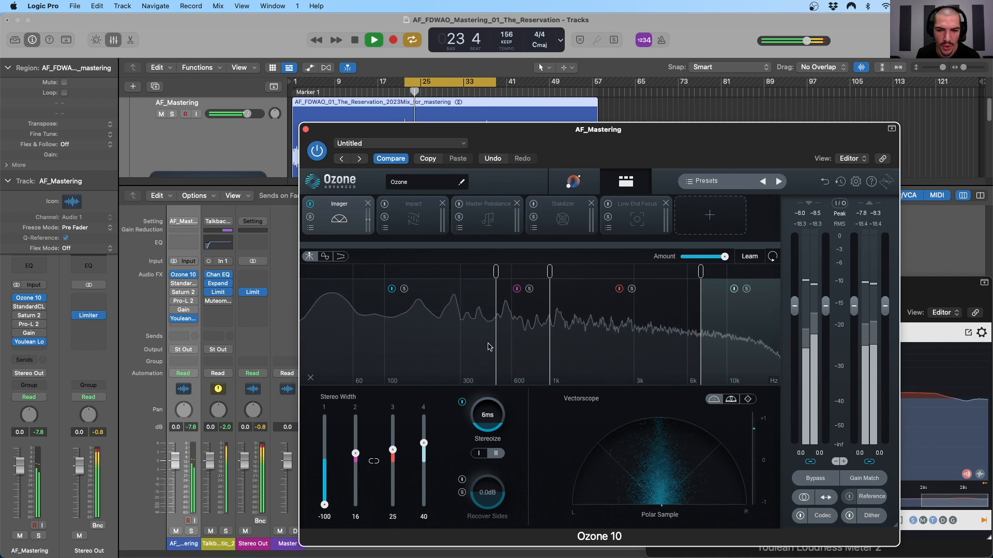
pyautogui.moveTo(496, 331); pyautogui.dragTo(428, 335)
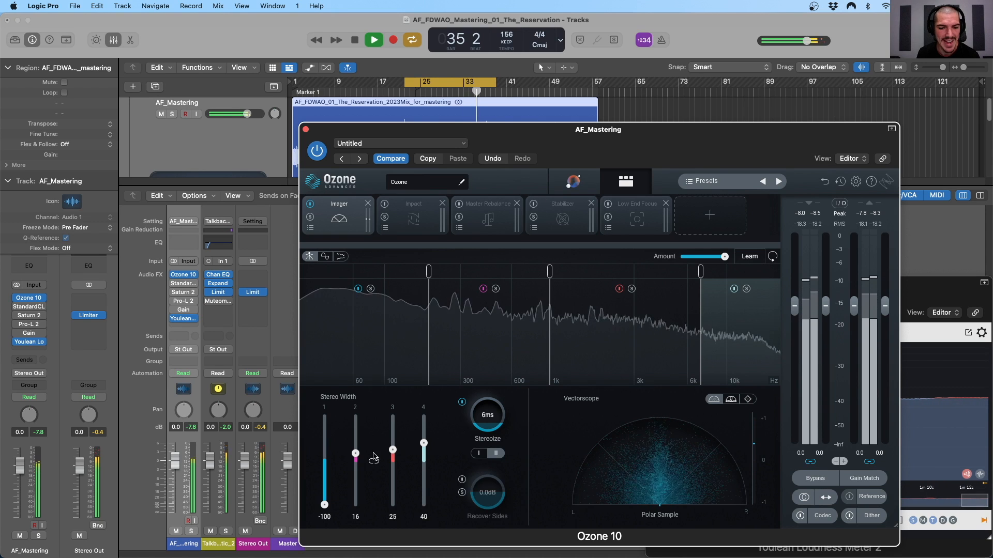
# Set the Imager's stereo widths to 5 for band 2, 16 for band 3 and 33 for band 4, comparing against bypass.
pyautogui.moveTo(356, 455); pyautogui.dragTo(425, 449)
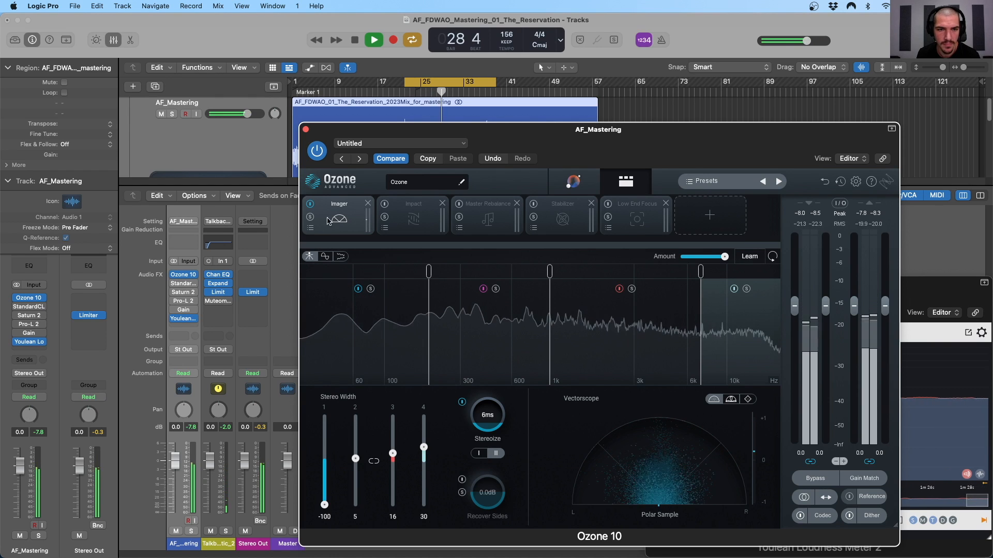
pyautogui.click(311, 204)
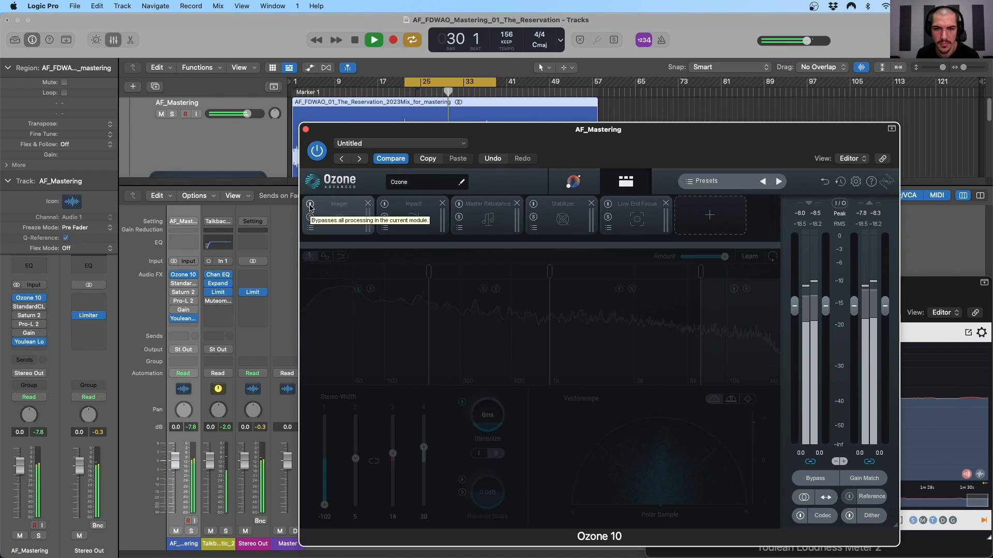
pyautogui.click(310, 206)
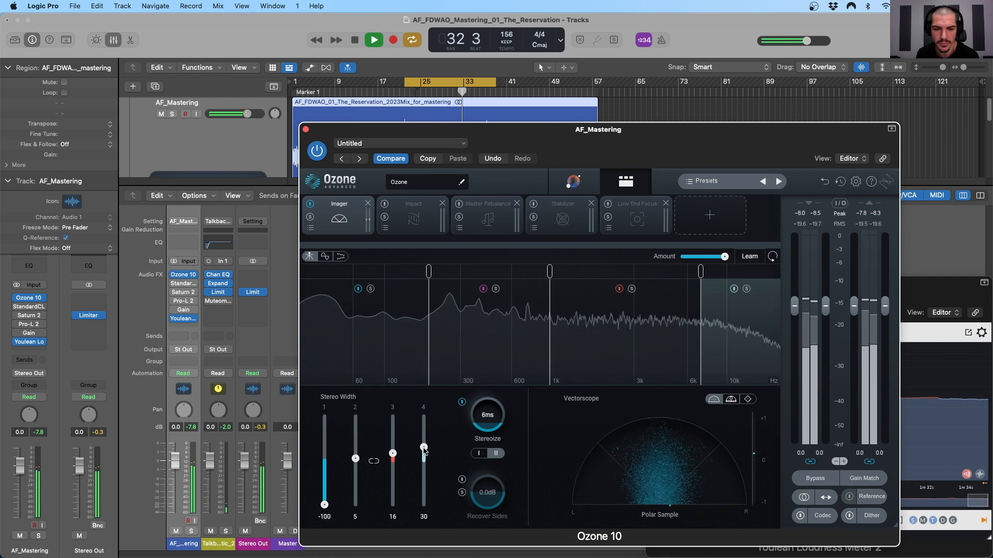
pyautogui.moveTo(424, 451); pyautogui.dragTo(423, 449)
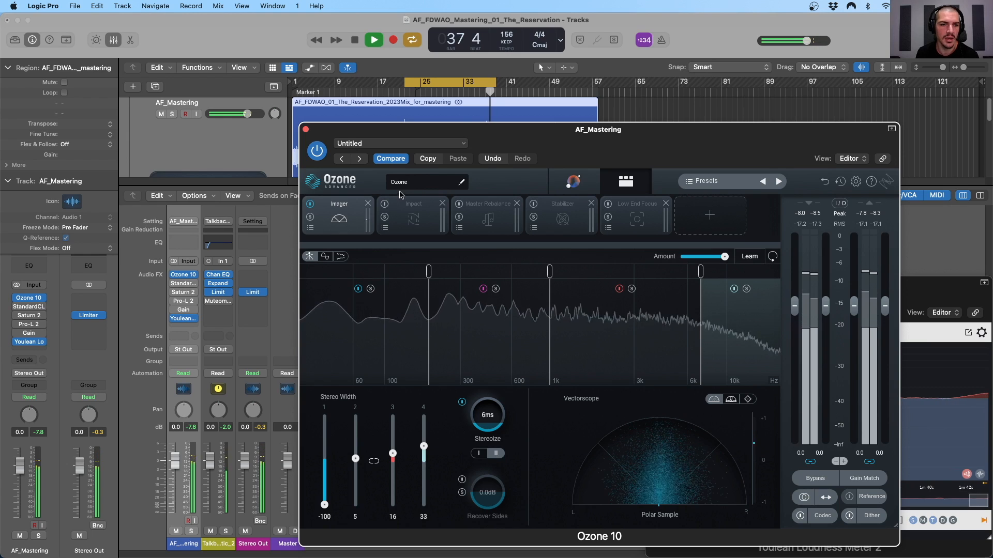
# Stop playback, then open Ozone's Impact module and enable it.
pyautogui.press('space')
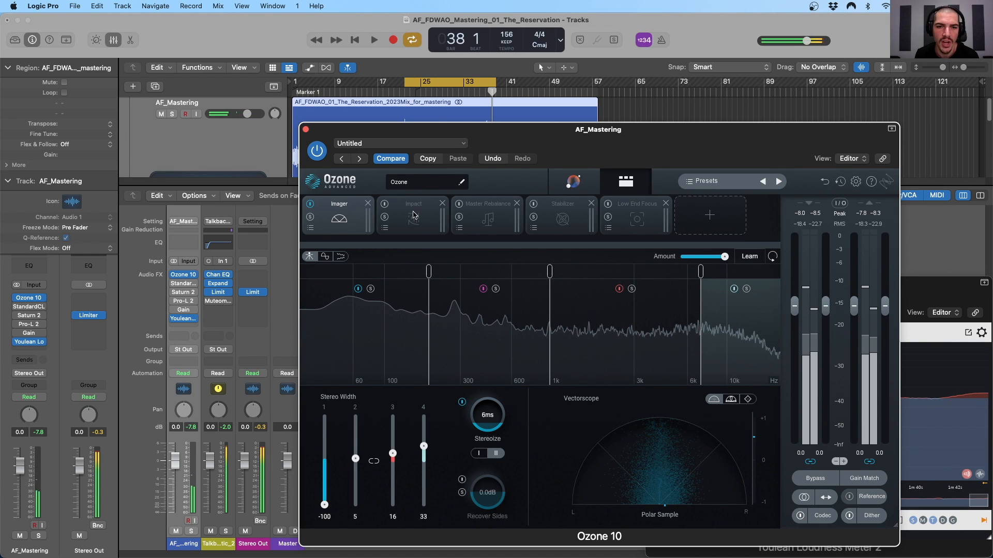
pyautogui.click(414, 208)
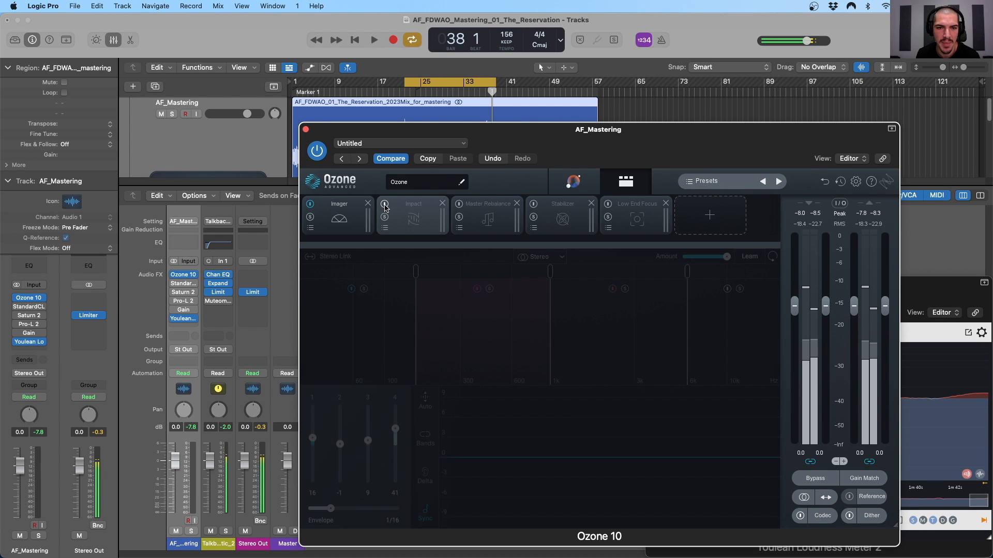
pyautogui.click(384, 205)
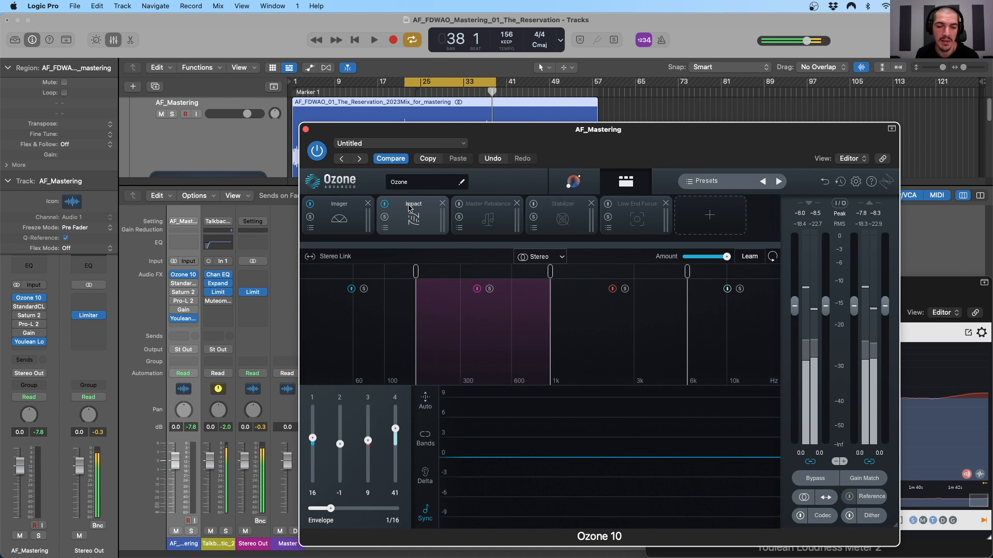
pyautogui.click(368, 316)
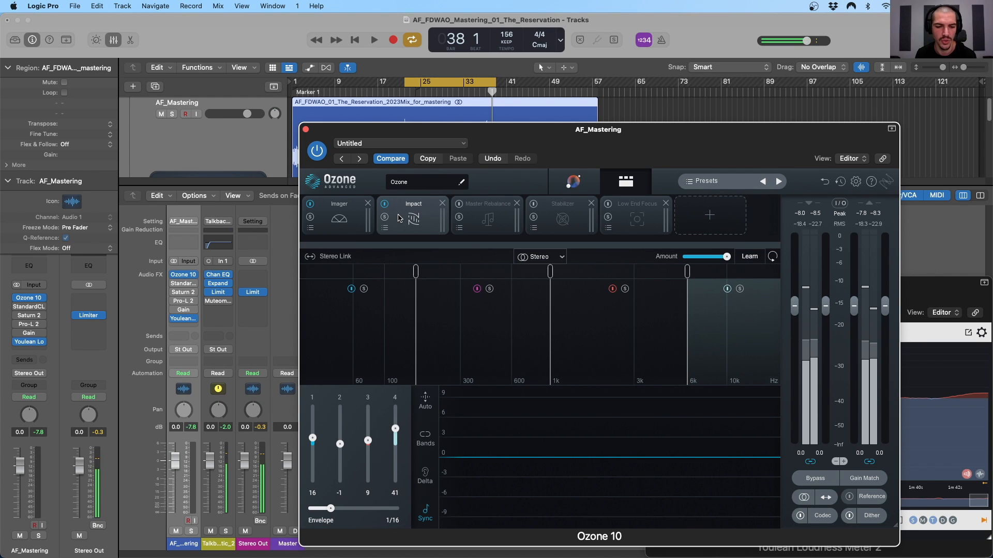
# Resume playback, audition Impact band 1 at 100, and set band 1 to 6 and band 3 to 51.
pyautogui.press('space')
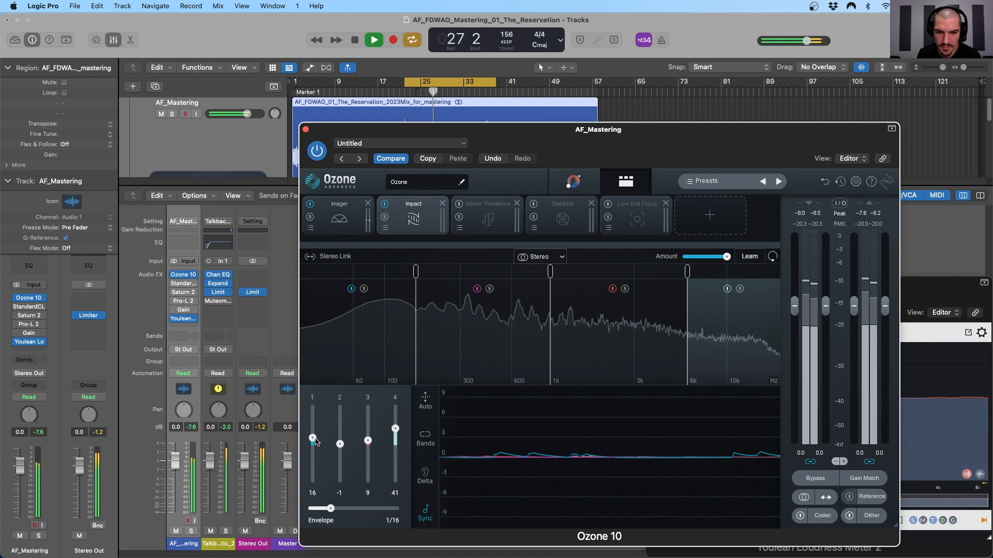
pyautogui.moveTo(315, 442); pyautogui.dragTo(315, 405)
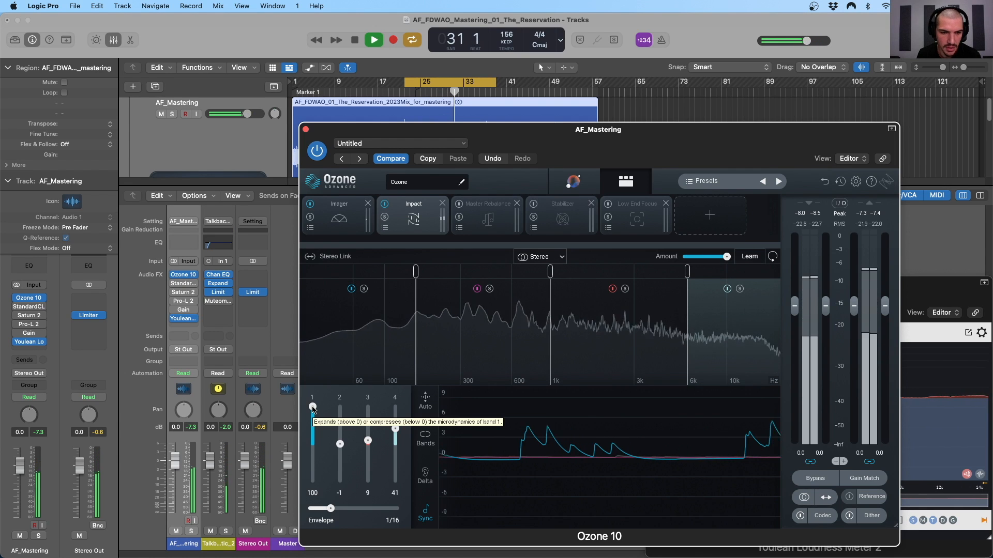
pyautogui.moveTo(312, 409); pyautogui.dragTo(369, 427)
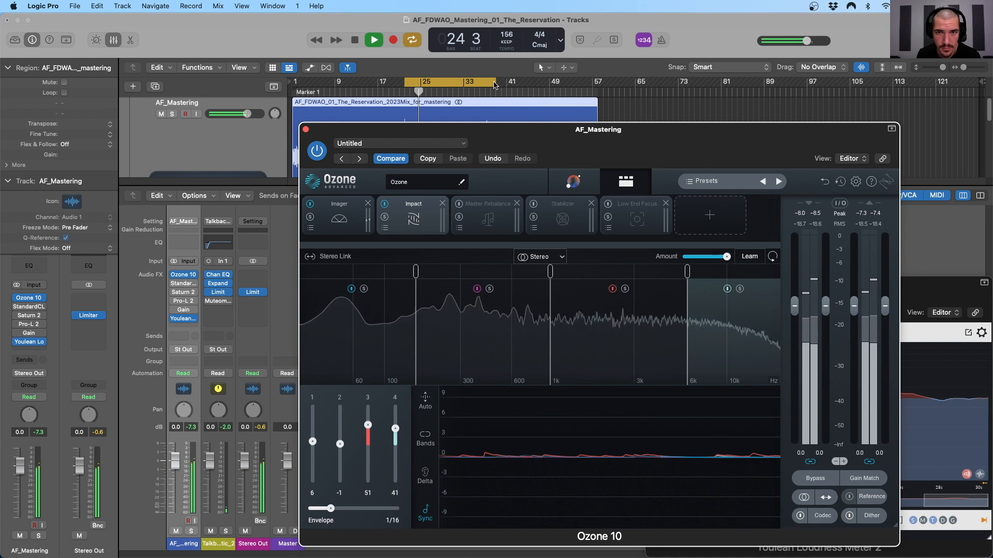
# Extend the end of the cycle range to about bar 53, moving the Ozone window down to uncover the waveform.
pyautogui.moveTo(503, 84); pyautogui.dragTo(561, 89)
pyautogui.moveTo(529, 138); pyautogui.dragTo(528, 149)
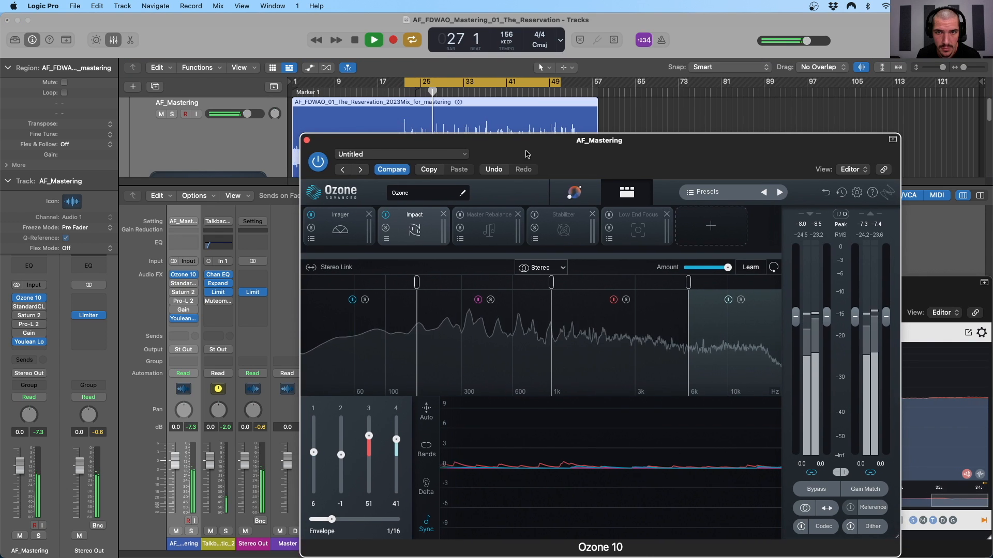
pyautogui.moveTo(560, 87); pyautogui.dragTo(576, 87)
pyautogui.moveTo(561, 145)
pyautogui.mouseDown()
pyautogui.moveTo(566, 179)
pyautogui.moveTo(561, 150)
pyautogui.mouseUp()
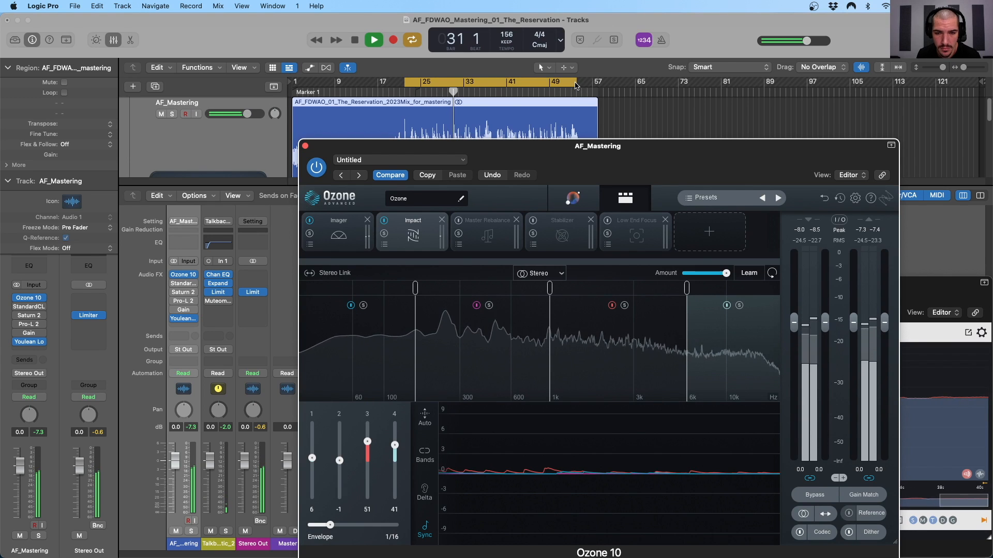
# Audition Impact band 2 at 100, set it to 17, and compare the mix with Impact bypassed.
pyautogui.moveTo(339, 460); pyautogui.dragTo(343, 423)
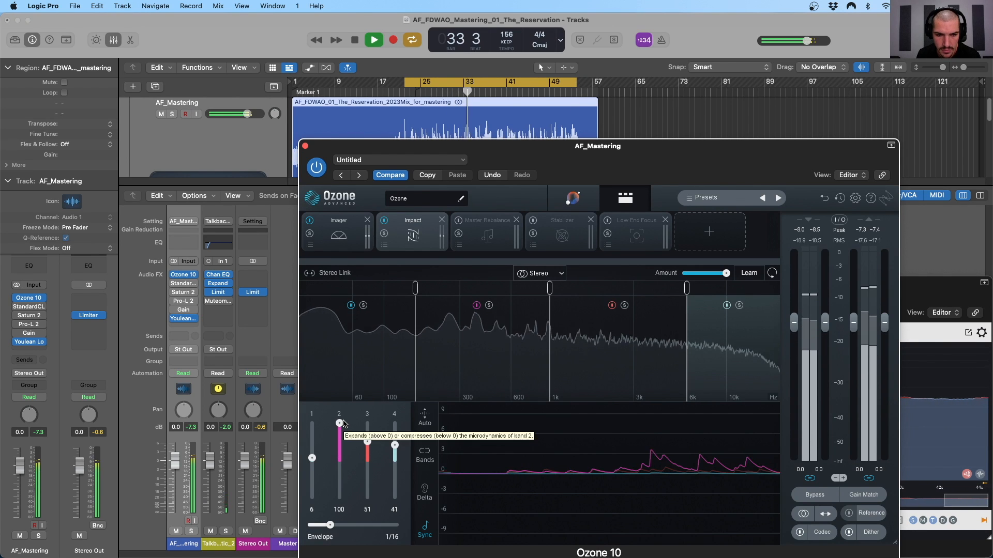
pyautogui.moveTo(344, 423); pyautogui.dragTo(340, 454)
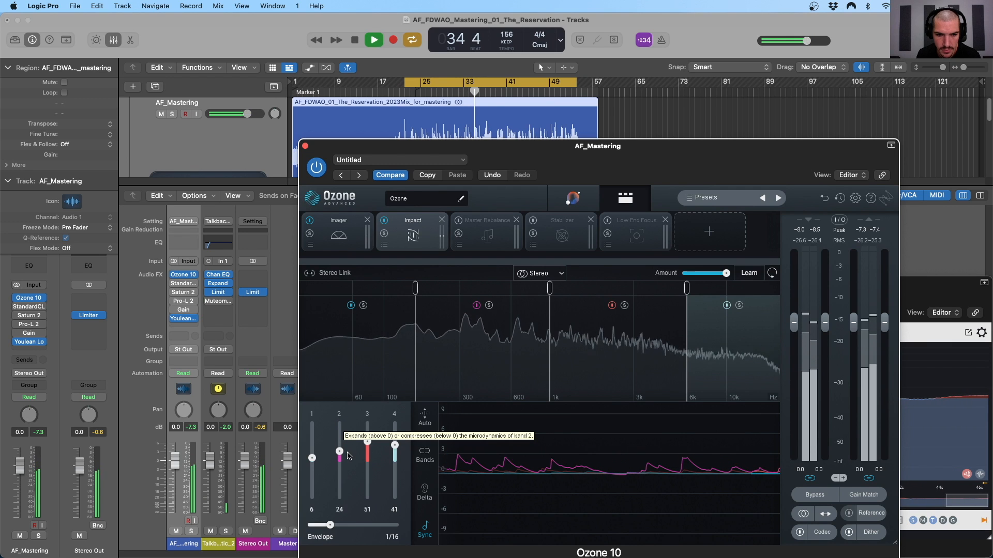
pyautogui.click(384, 221)
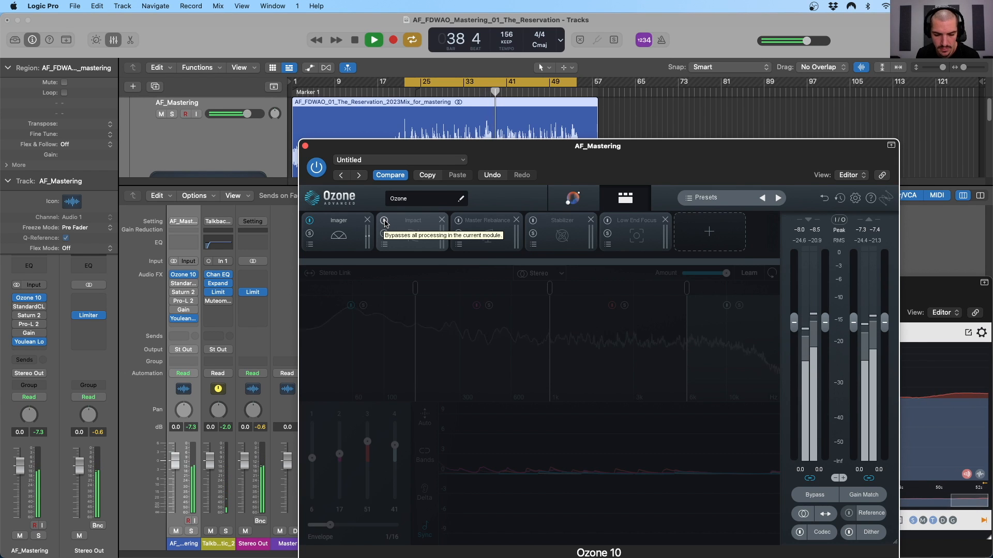
pyautogui.click(384, 221)
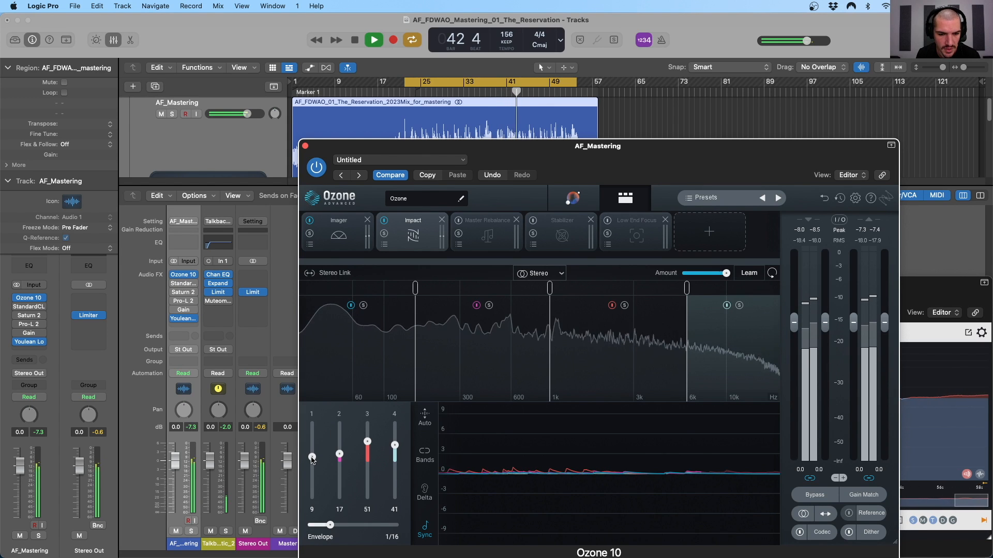
# Set Impact band 1 to -1 and band 3 to 28, comparing each change with the module bypassed.
pyautogui.moveTo(311, 459); pyautogui.dragTo(313, 463)
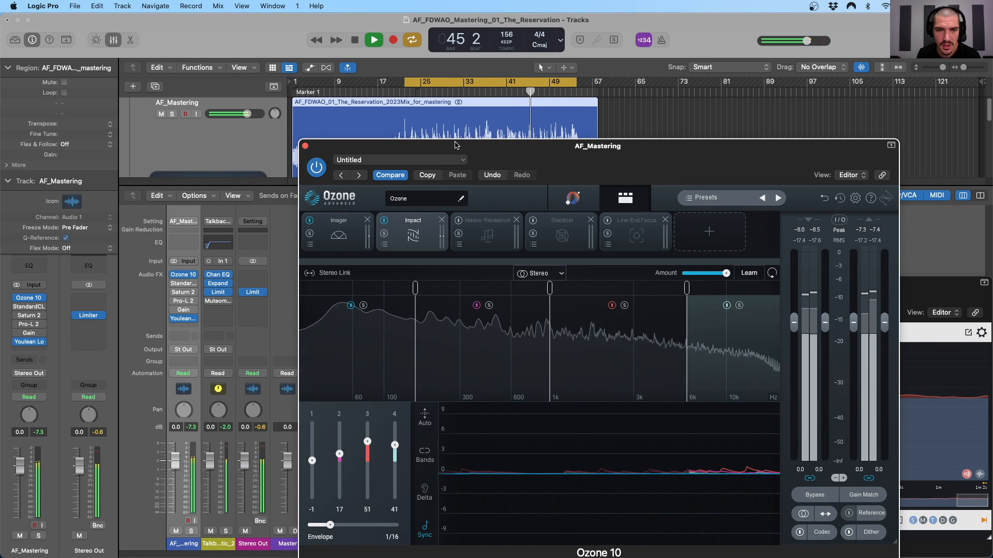
pyautogui.click(385, 221)
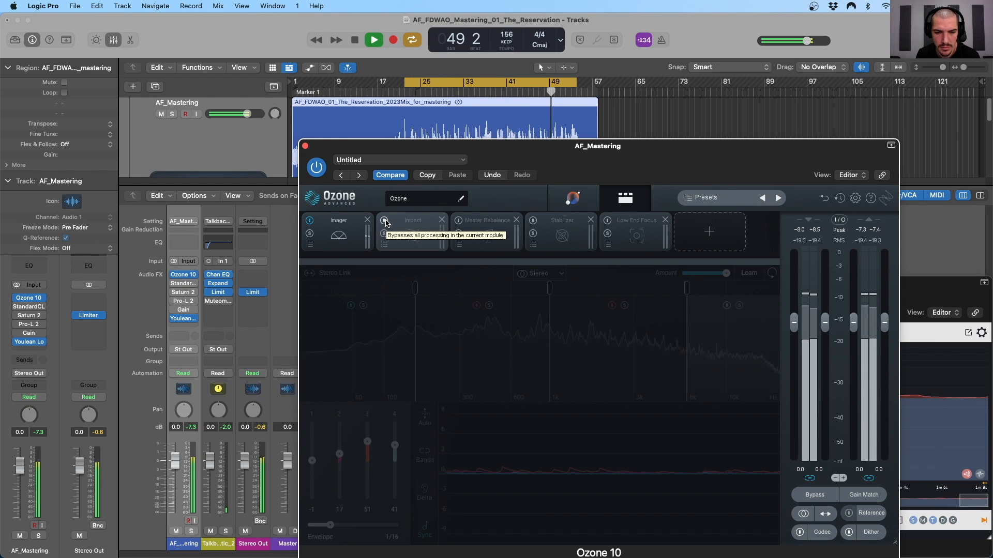
pyautogui.click(384, 221)
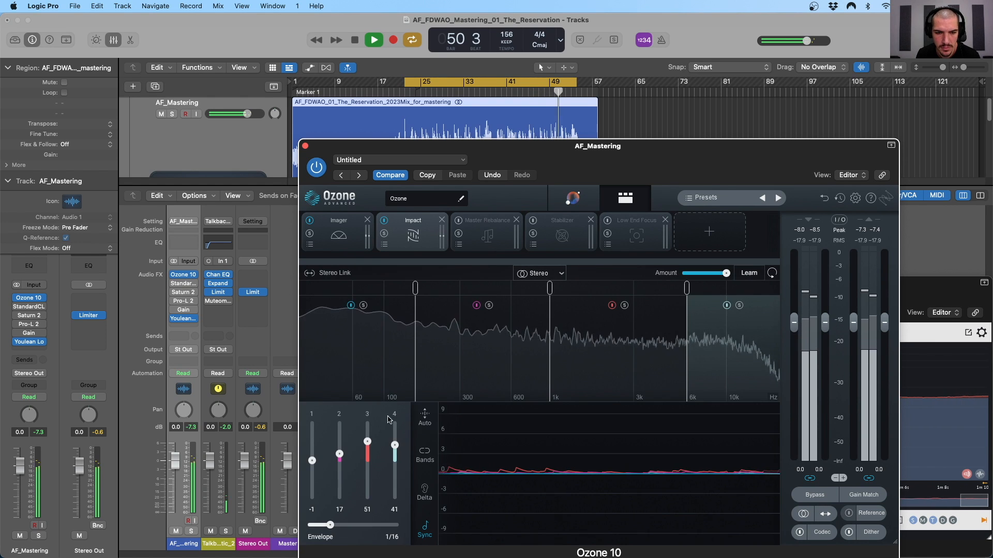
pyautogui.moveTo(368, 444); pyautogui.dragTo(369, 453)
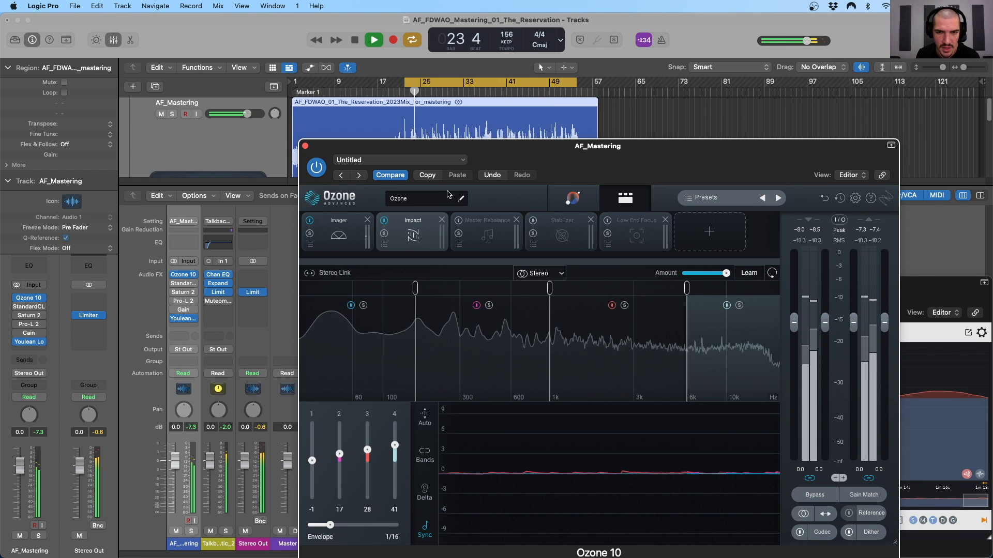
pyautogui.click(385, 221)
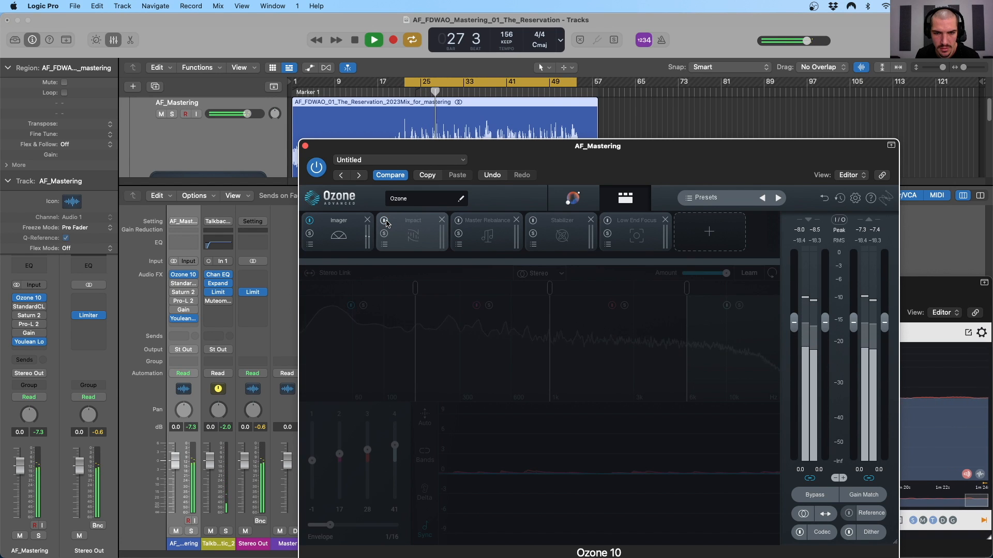
pyautogui.click(385, 221)
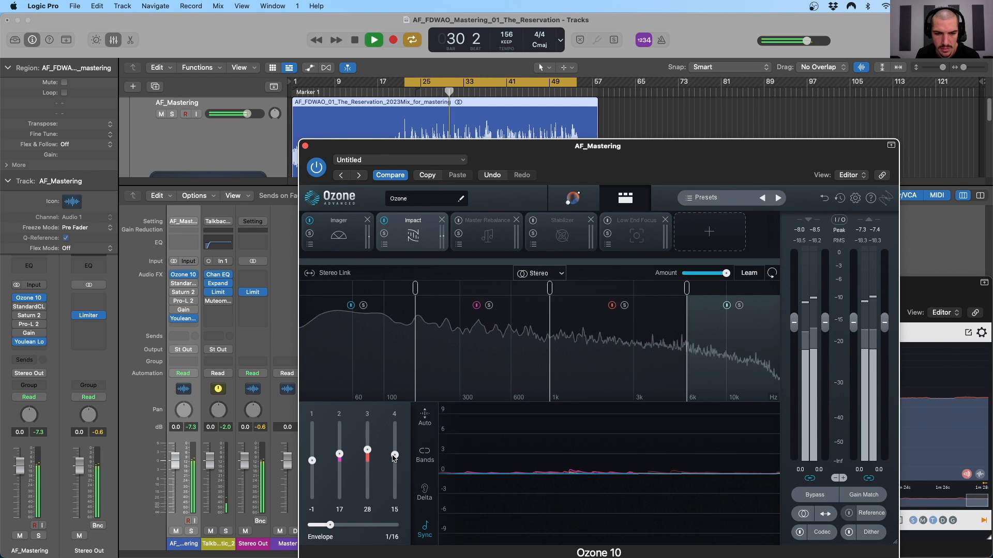
# Set Impact band 4 to 17, compare with the module bypassed, and stop playback.
pyautogui.moveTo(394, 444)
pyautogui.mouseDown()
pyautogui.moveTo(387, 522)
pyautogui.moveTo(392, 455)
pyautogui.mouseUp()
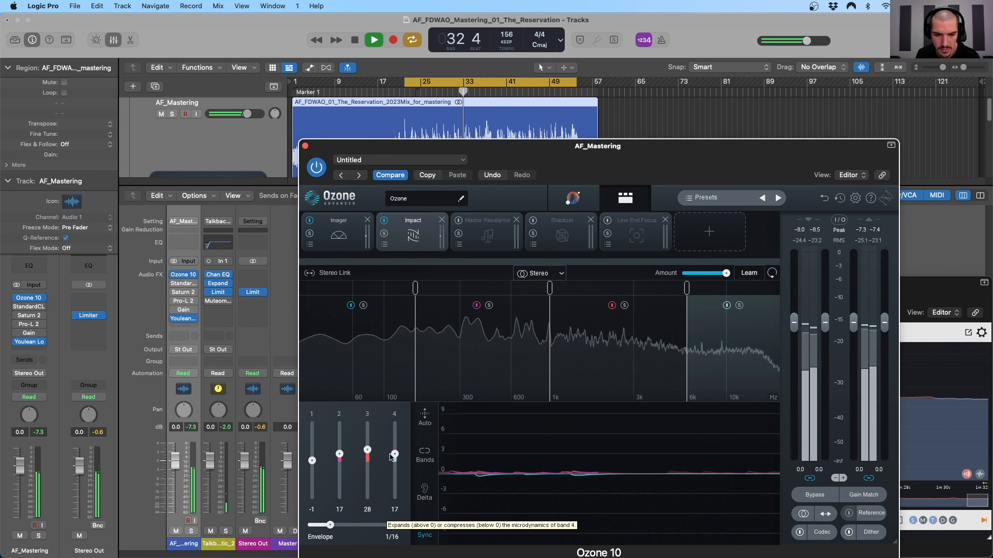
pyautogui.click(384, 221)
pyautogui.click(384, 221)
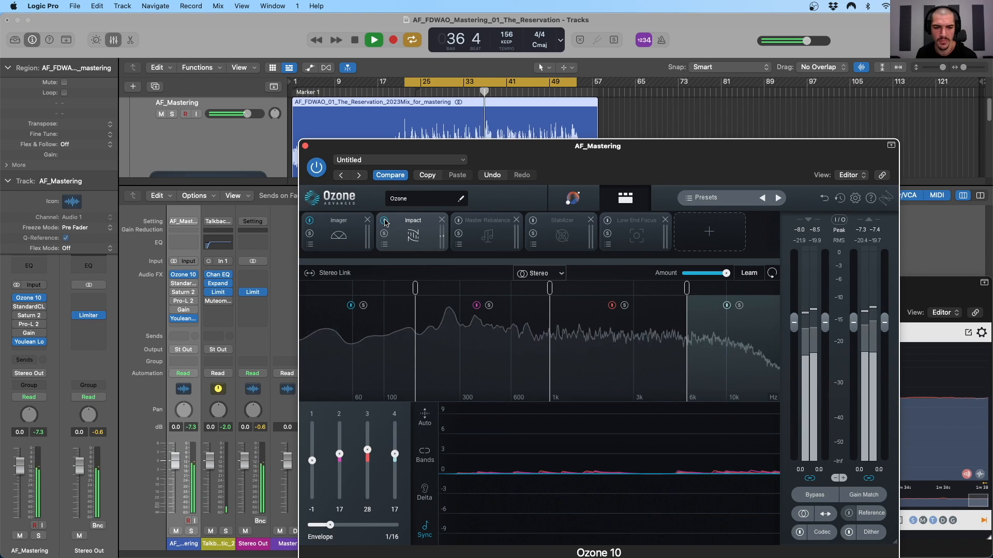
pyautogui.press('space')
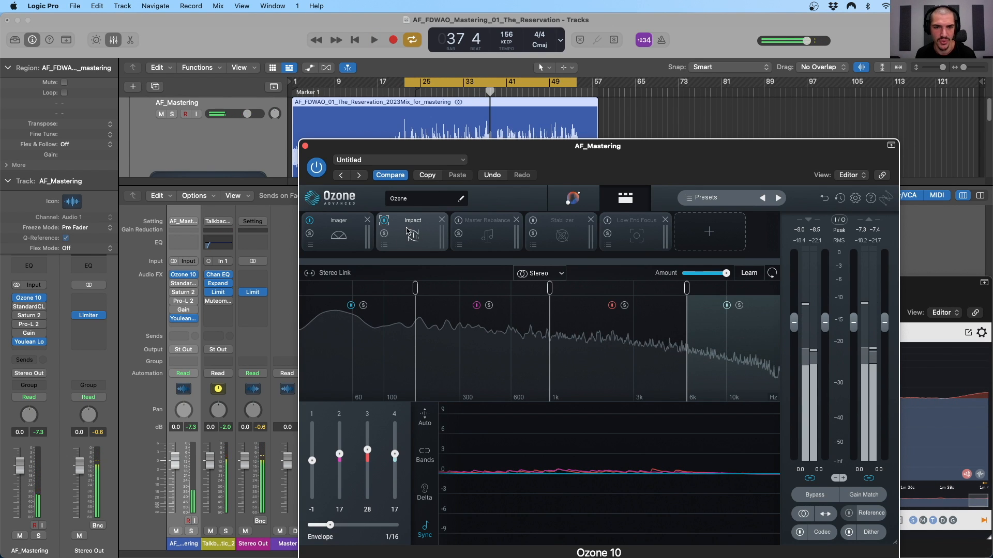
# Try lowering the drums gain to about -3.6 dB in Master Rebalance, then reset it and bypass the module.
pyautogui.click(474, 227)
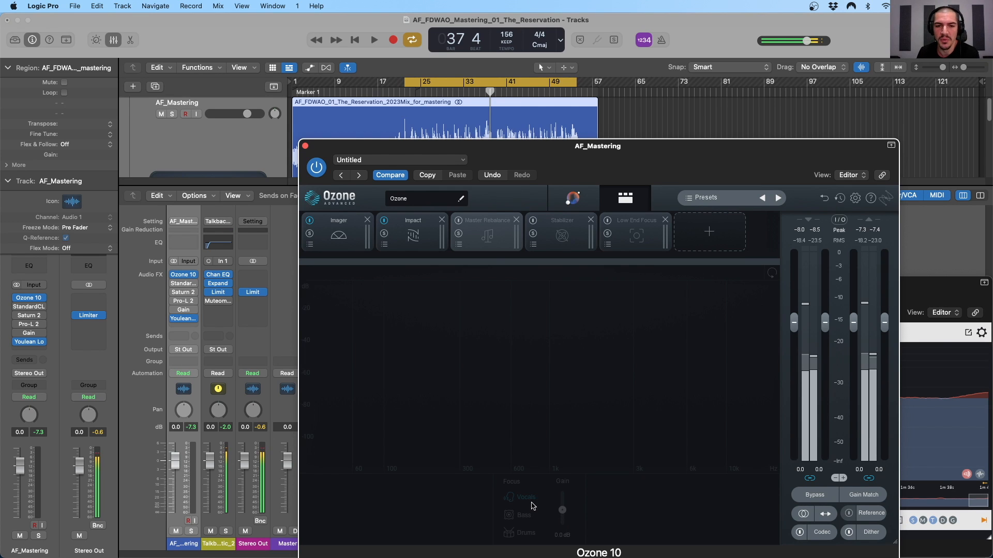
pyautogui.click(459, 221)
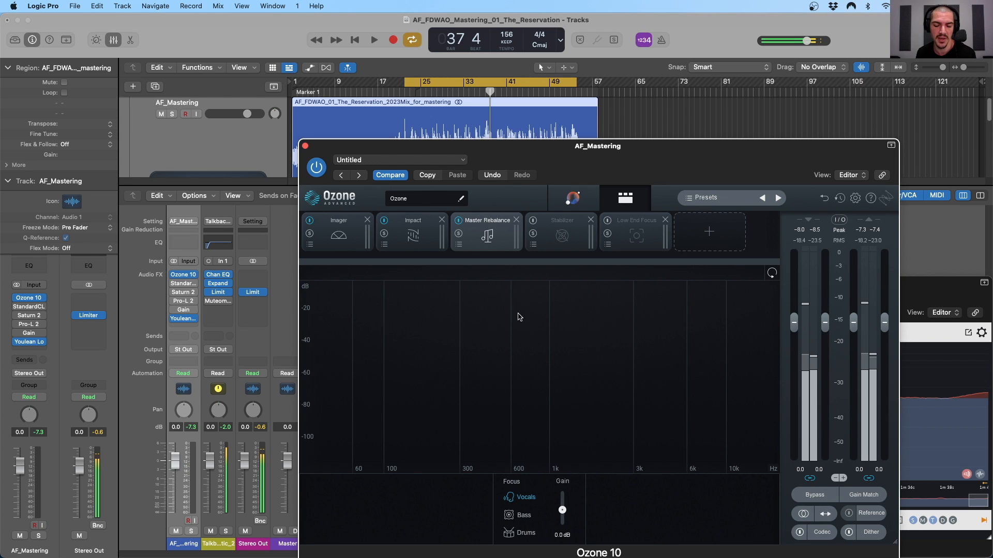
pyautogui.moveTo(515, 149); pyautogui.dragTo(512, 126)
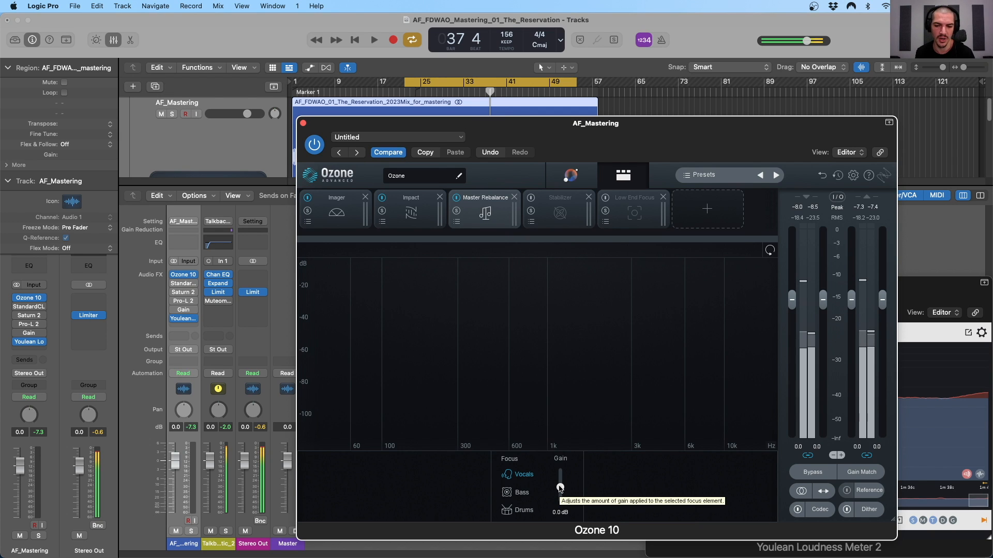
pyautogui.click(522, 510)
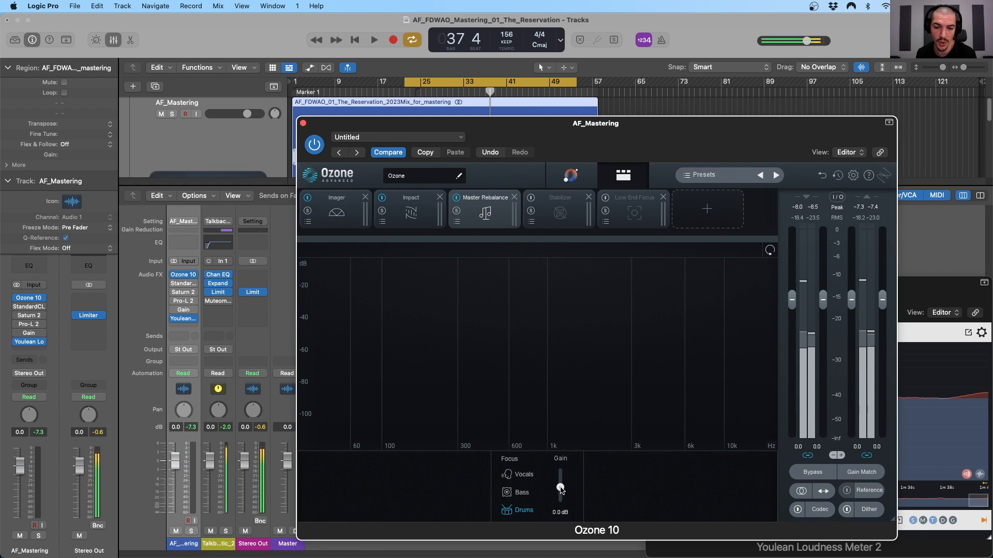
pyautogui.moveTo(560, 489); pyautogui.dragTo(562, 495)
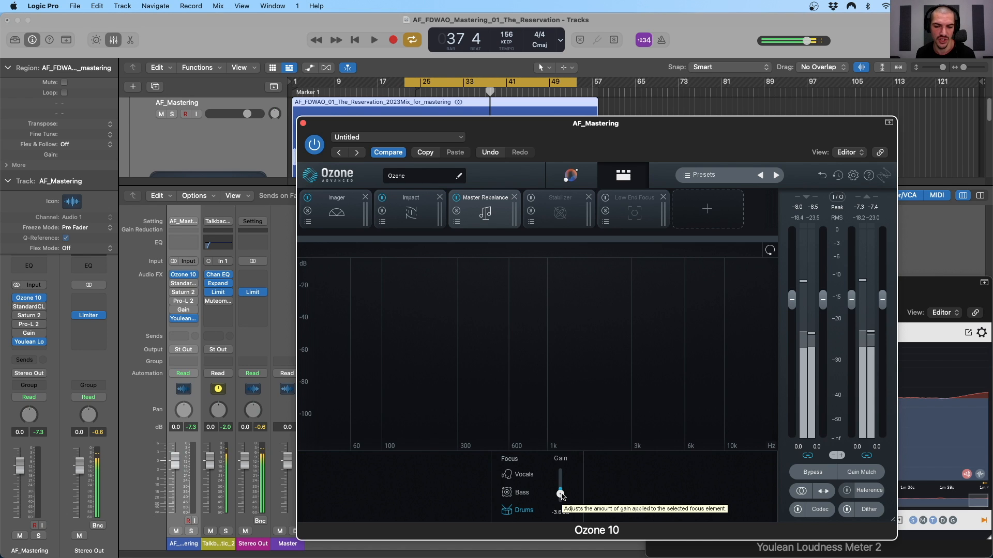
pyautogui.keyDown('alt'); pyautogui.click(561, 495); pyautogui.keyUp('alt')
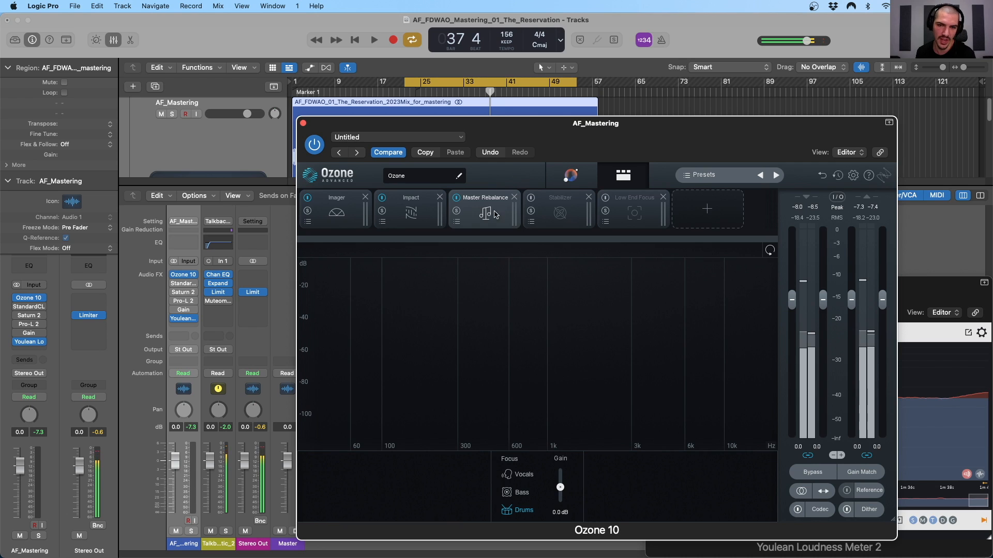
pyautogui.click(457, 199)
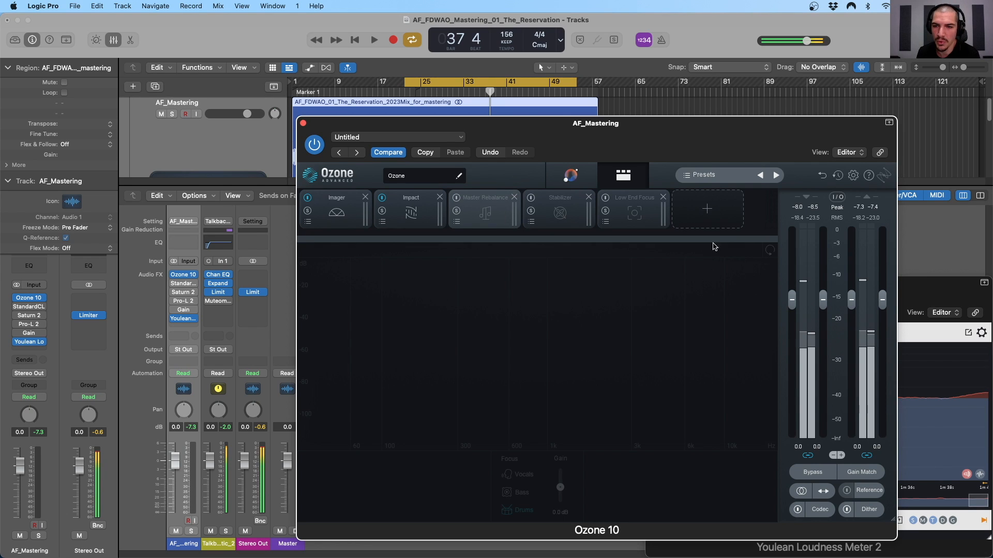
# Add a Dynamics module and split it into four bands, with crossovers between 600 Hz and 1 kHz, just above 3 kHz, and between 6 and 10 kHz.
pyautogui.click(706, 209)
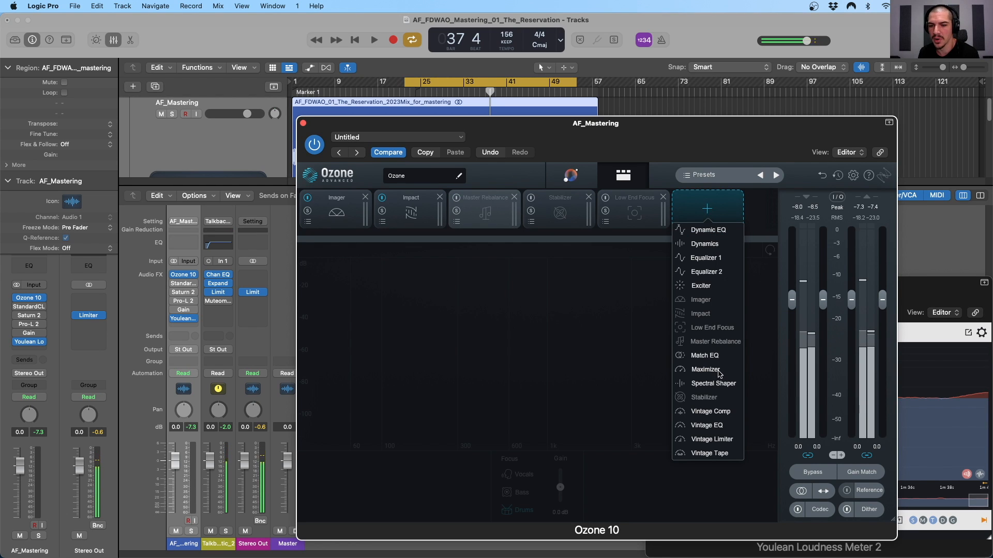
pyautogui.click(712, 247)
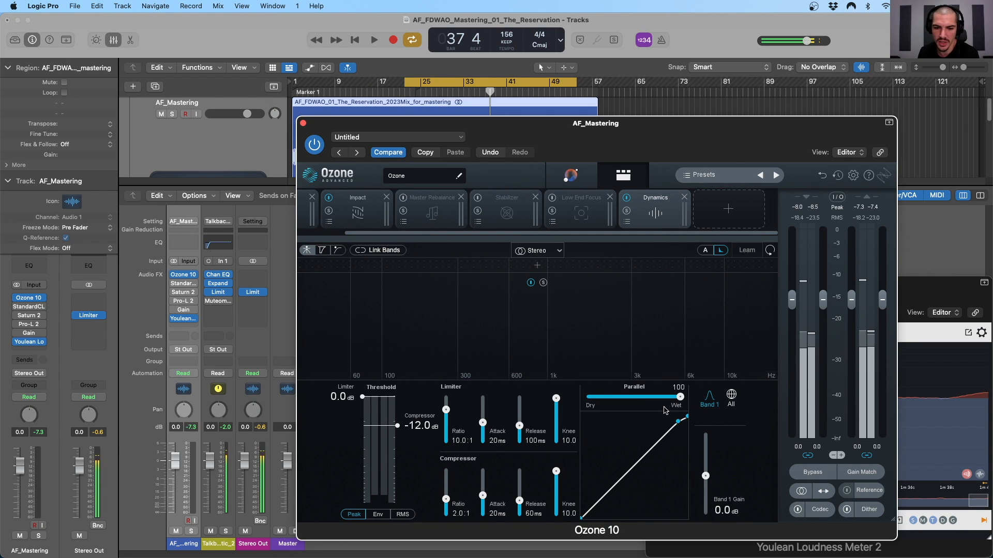
pyautogui.click(536, 266)
pyautogui.click(643, 267)
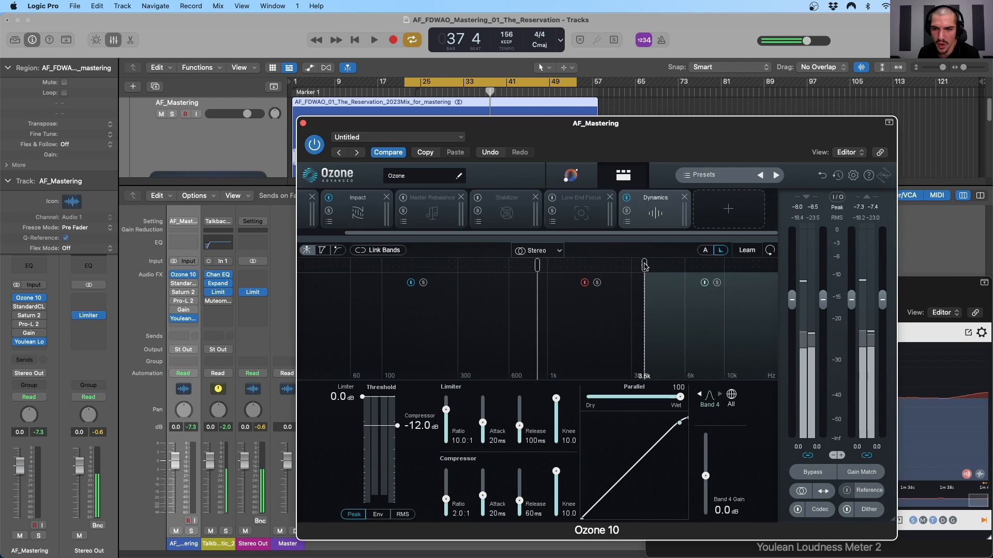
pyautogui.click(708, 268)
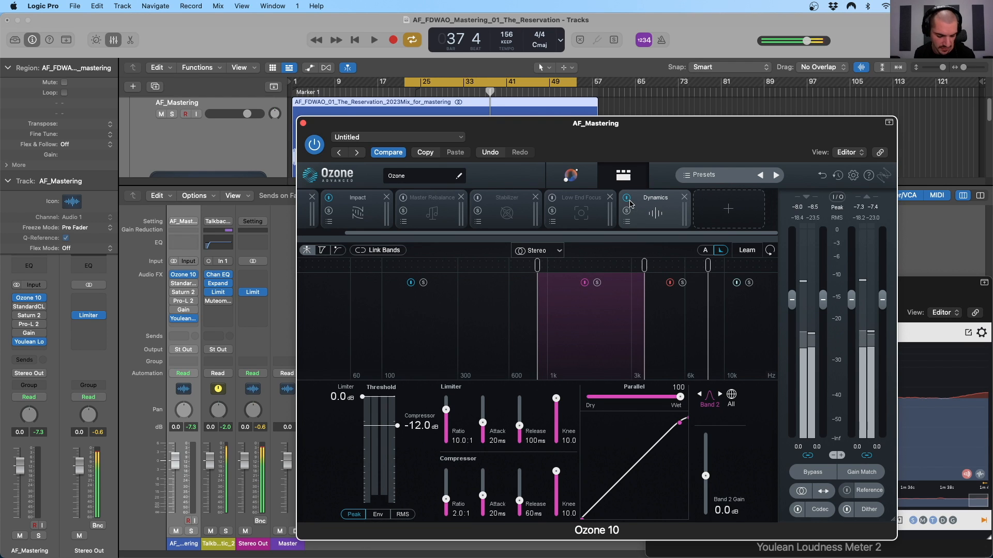
# Move the Dynamics module to the start of the Ozone chain, ahead of the Imager.
pyautogui.hscroll(-2, 651, 205)
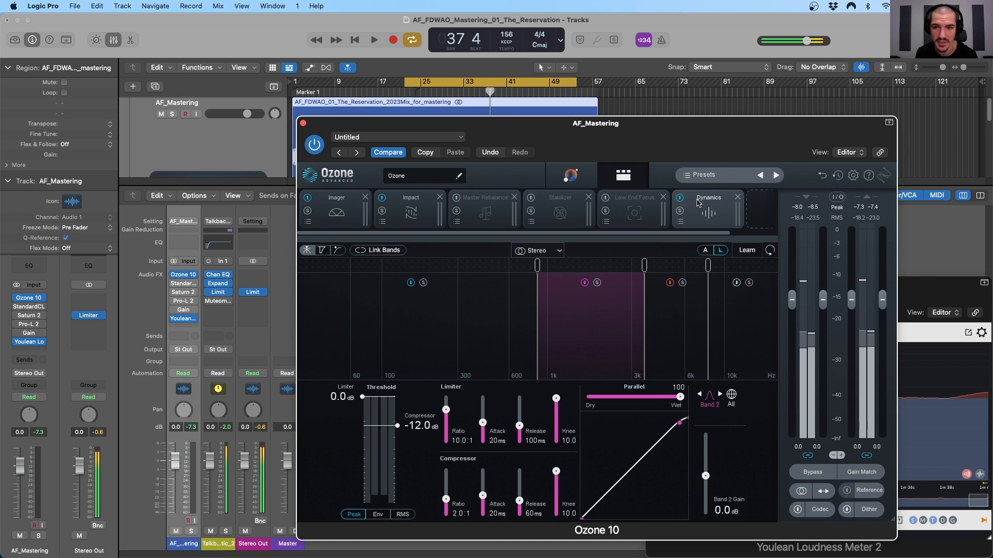
pyautogui.moveTo(708, 201); pyautogui.dragTo(340, 209)
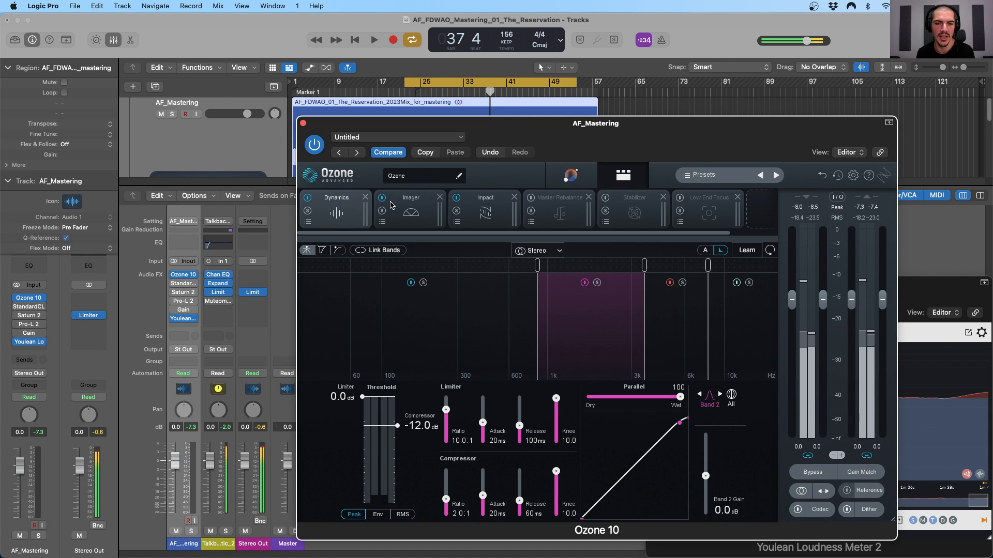
# Bypass Dynamics, add an Exciter module and split it into four bands, with crossovers between 100 and 300 Hz, just below 1 kHz and just above 3 kHz.
pyautogui.click(308, 199)
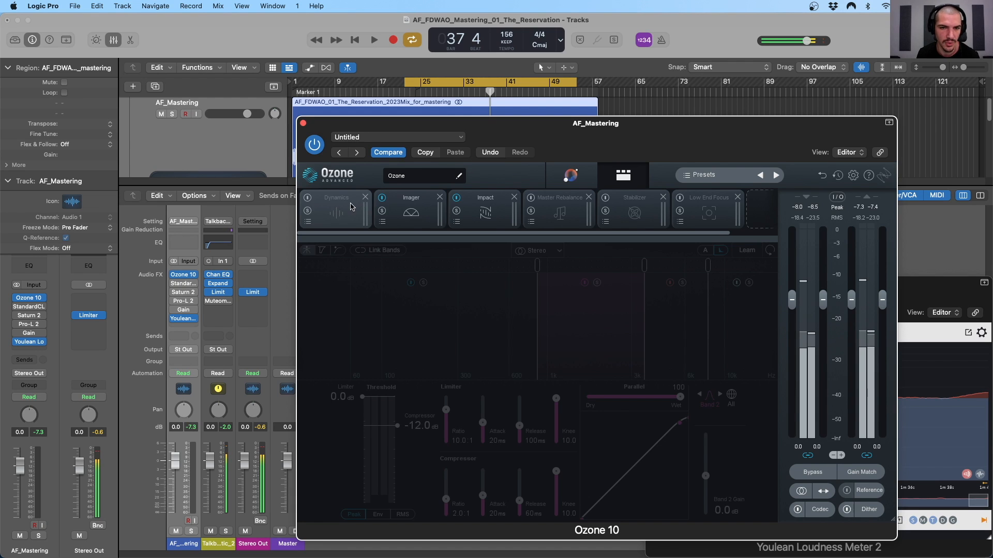
pyautogui.hscroll(3, 353, 206)
pyautogui.click(732, 214)
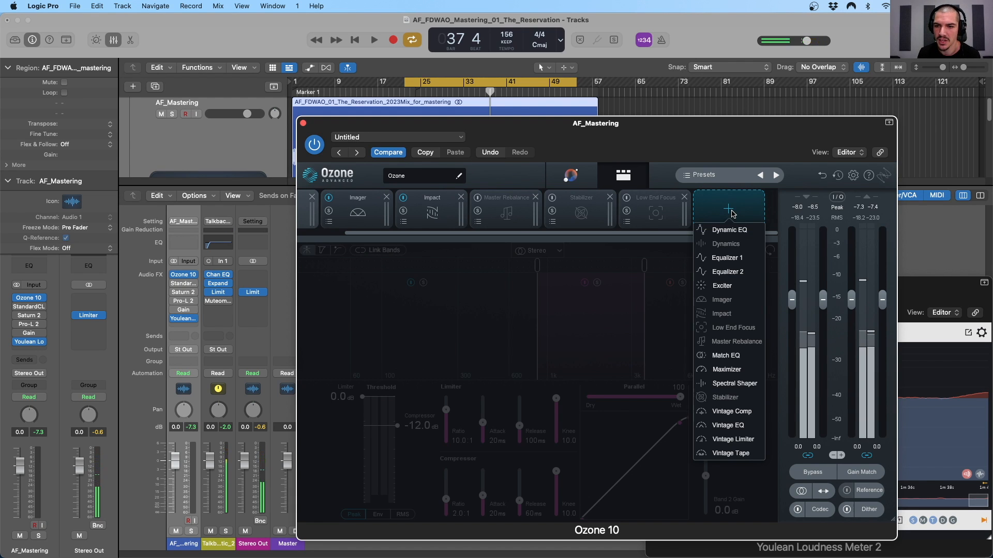
pyautogui.click(722, 287)
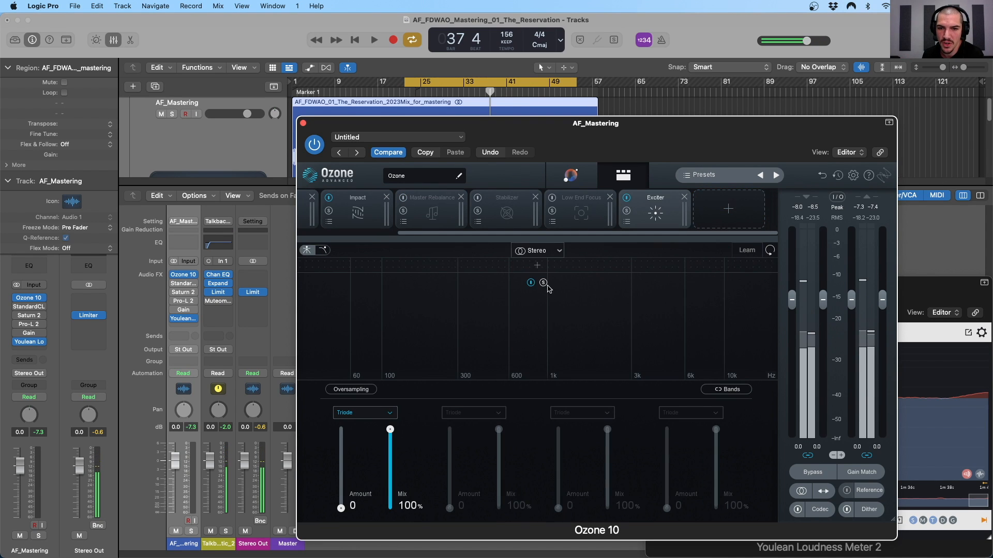
pyautogui.click(437, 265)
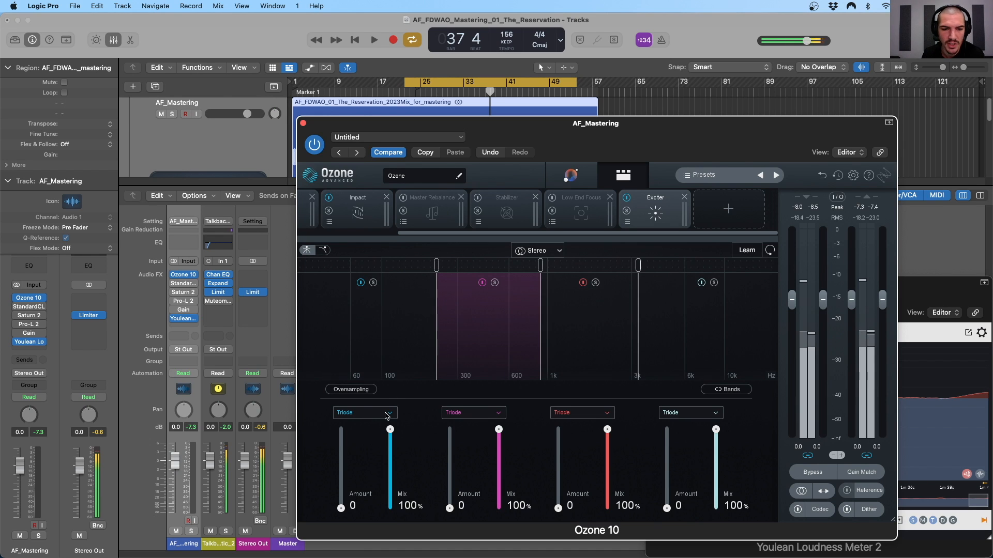
# Review the saturation modes available for the Exciter's first band and bypass the Exciter module.
pyautogui.click(388, 413)
pyautogui.scroll(-1, 363, 432)
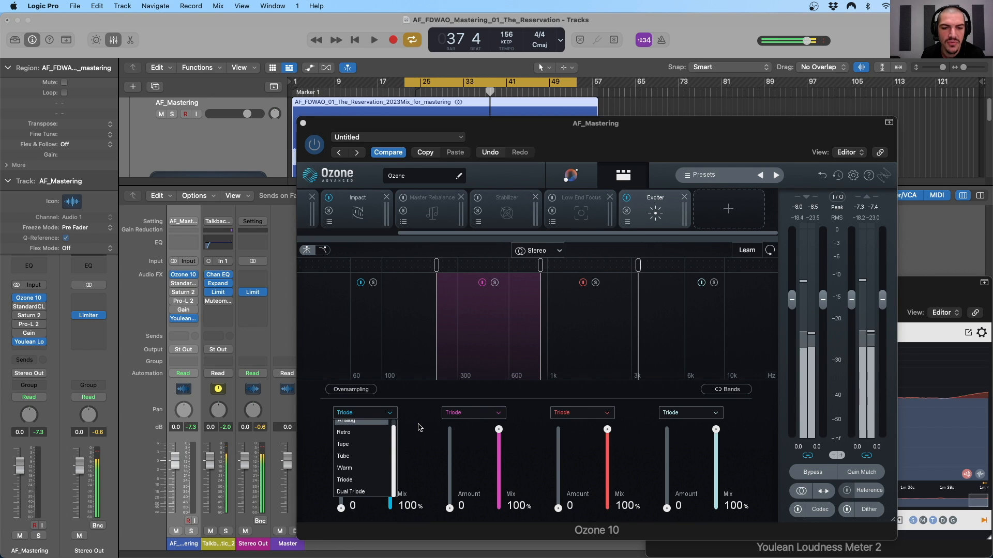
pyautogui.click(419, 427)
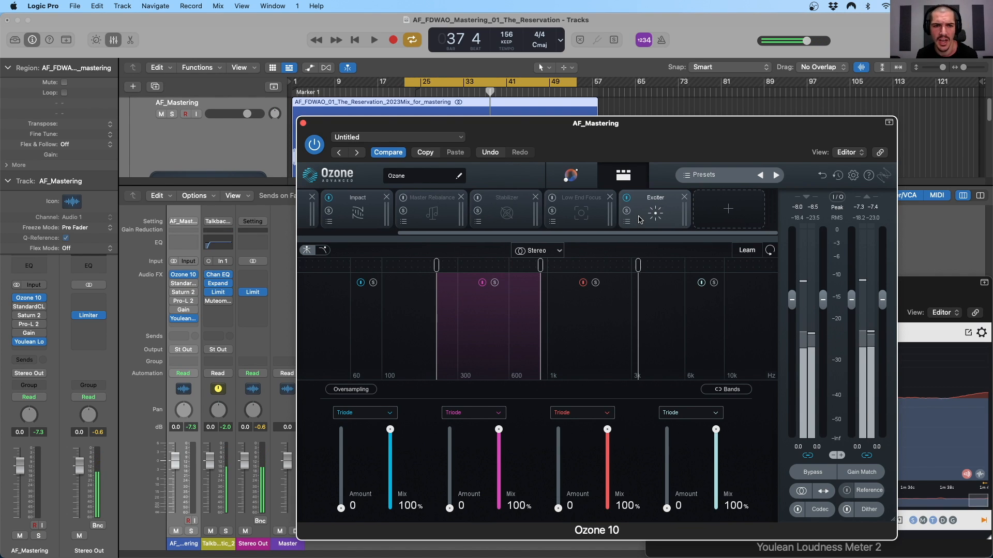
pyautogui.click(751, 213)
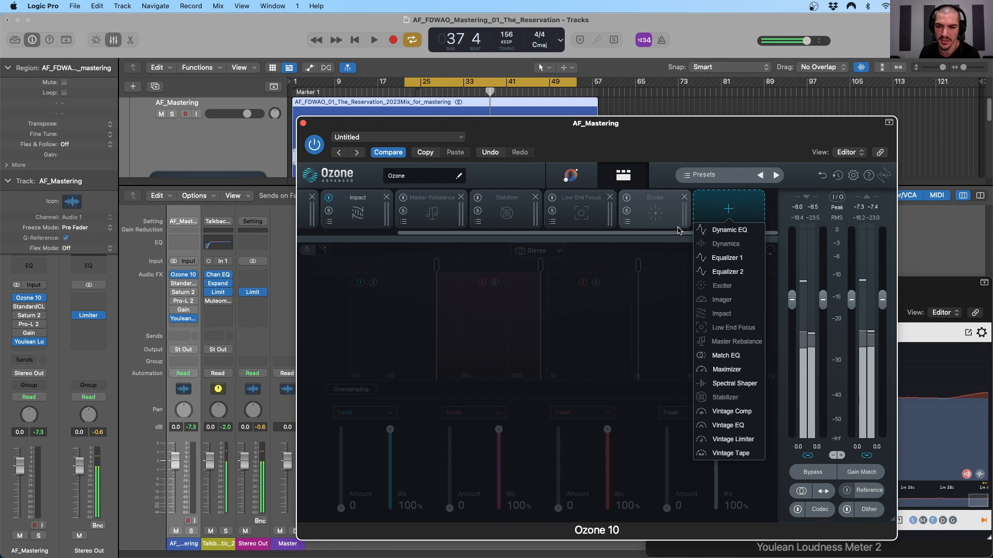
pyautogui.click(738, 209)
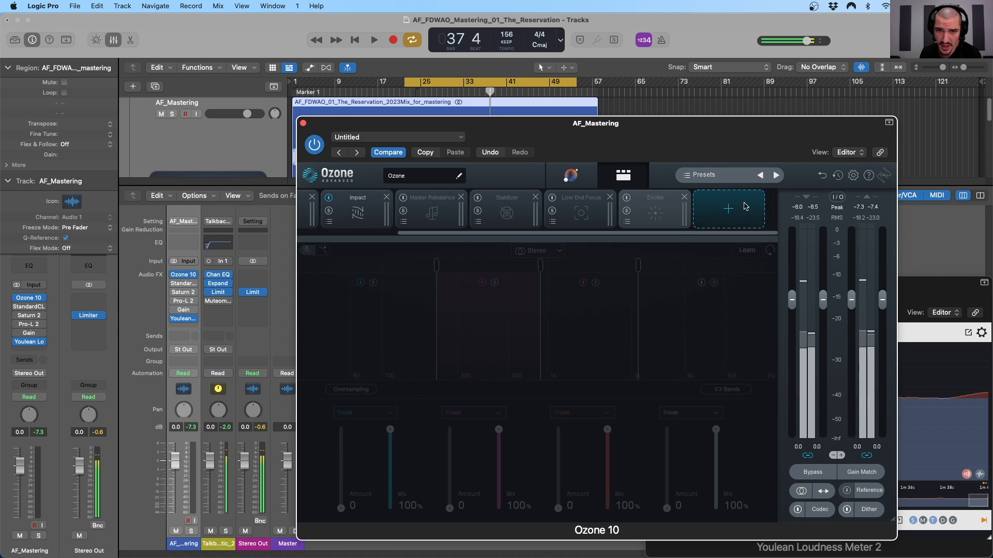
# Enable the Stabilizer module and set its target genre to Pop.
pyautogui.click(500, 207)
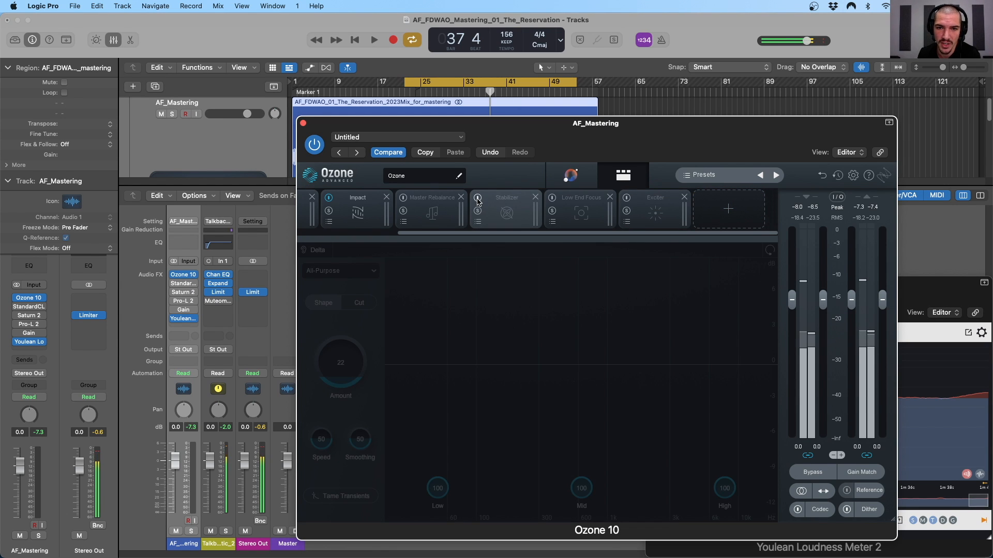
pyautogui.click(477, 198)
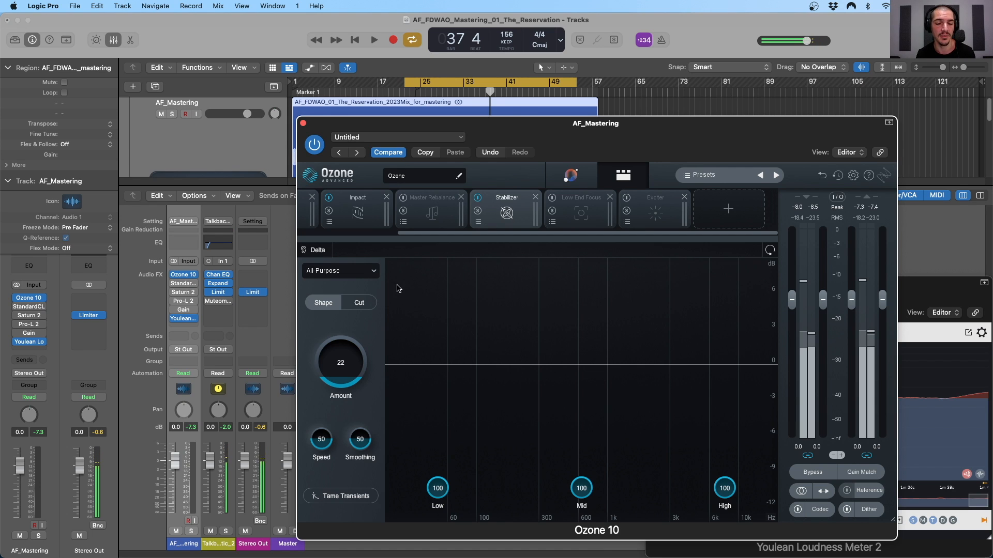
pyautogui.click(351, 272)
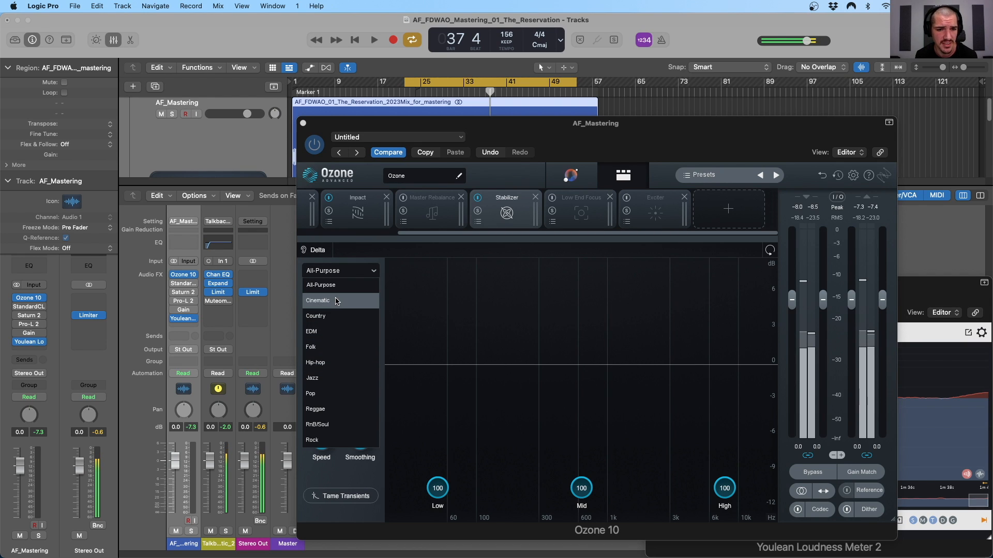
pyautogui.click(327, 396)
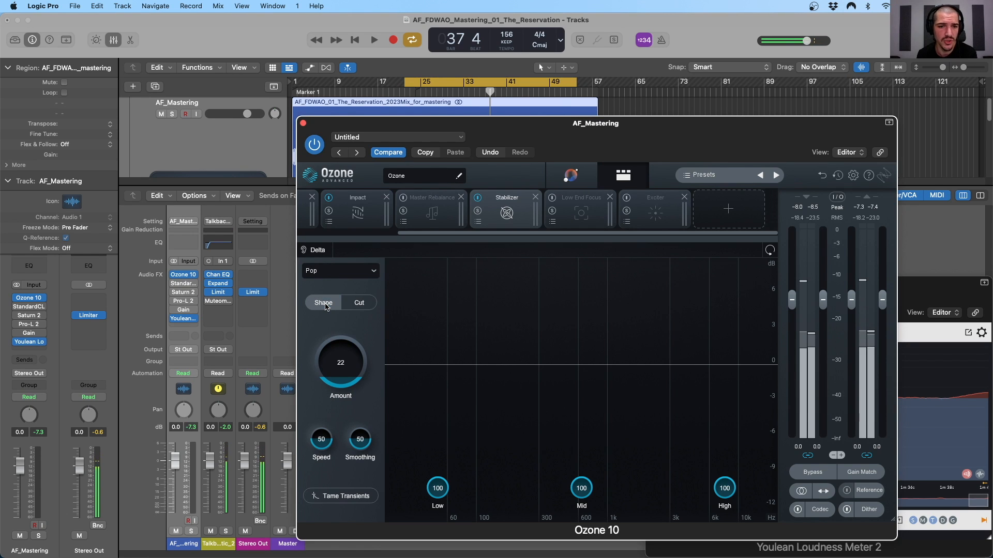
# Audition the Stabilizer's Cut mode during playback and switch the module back to Shape mode.
pyautogui.click(360, 304)
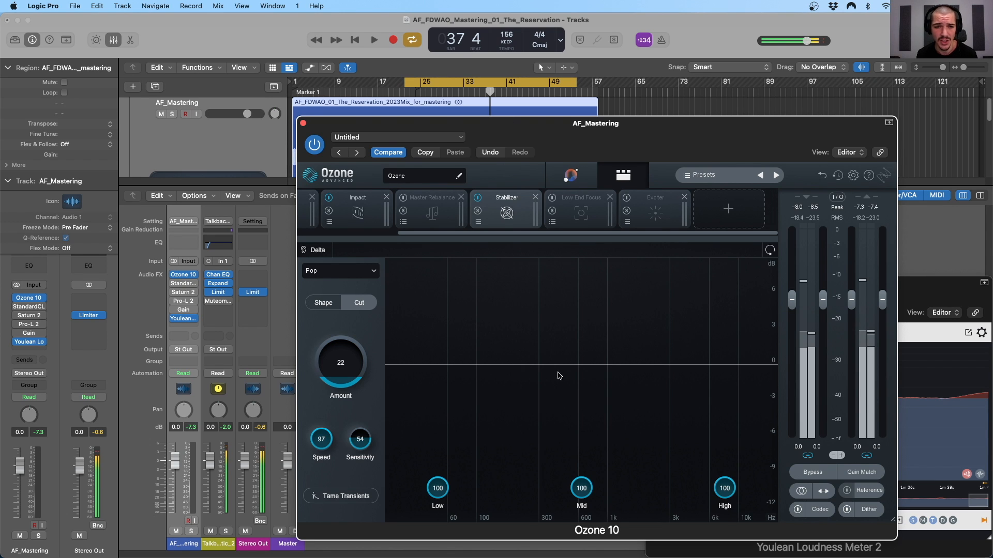
pyautogui.moveTo(558, 134)
pyautogui.mouseDown()
pyautogui.moveTo(569, 151)
pyautogui.moveTo(566, 135)
pyautogui.mouseUp()
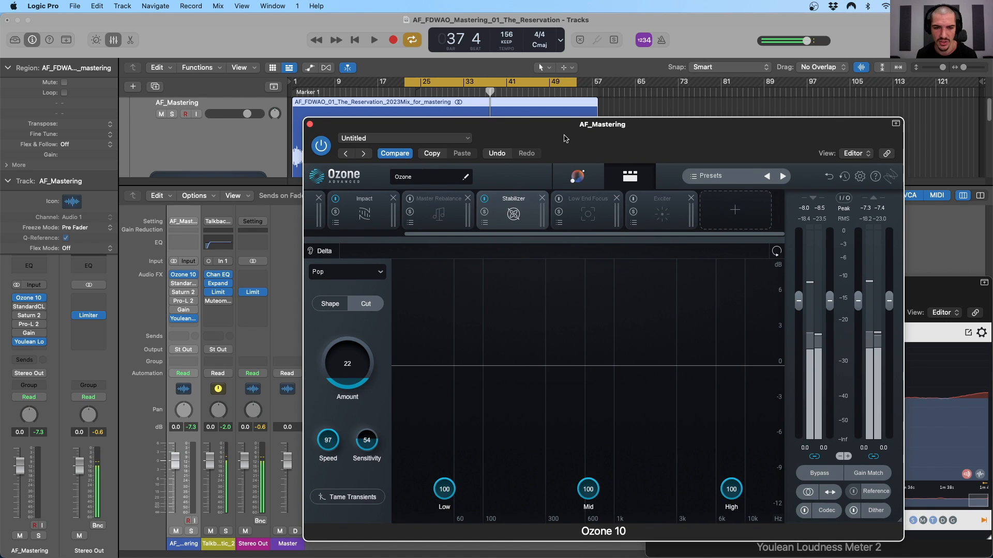
pyautogui.press('space')
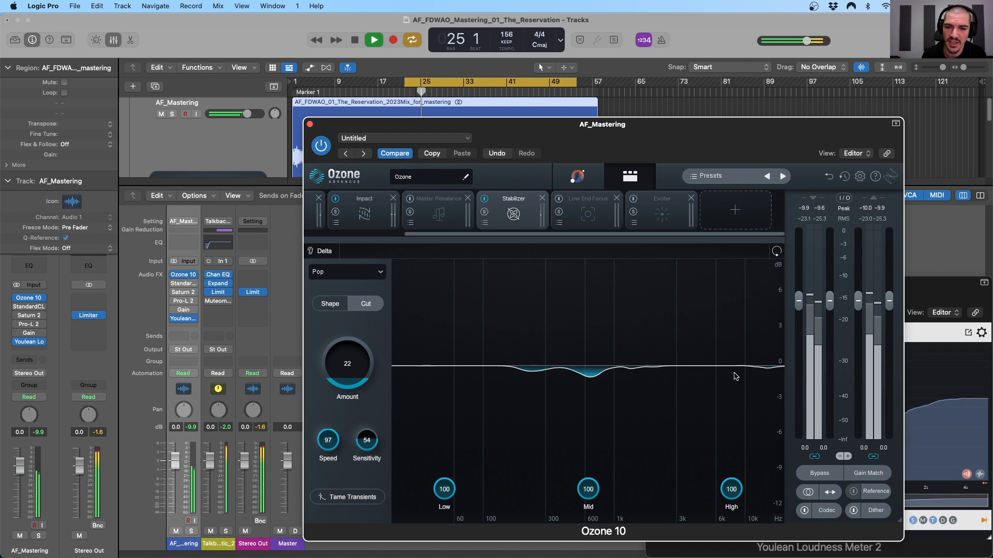
pyautogui.click(331, 305)
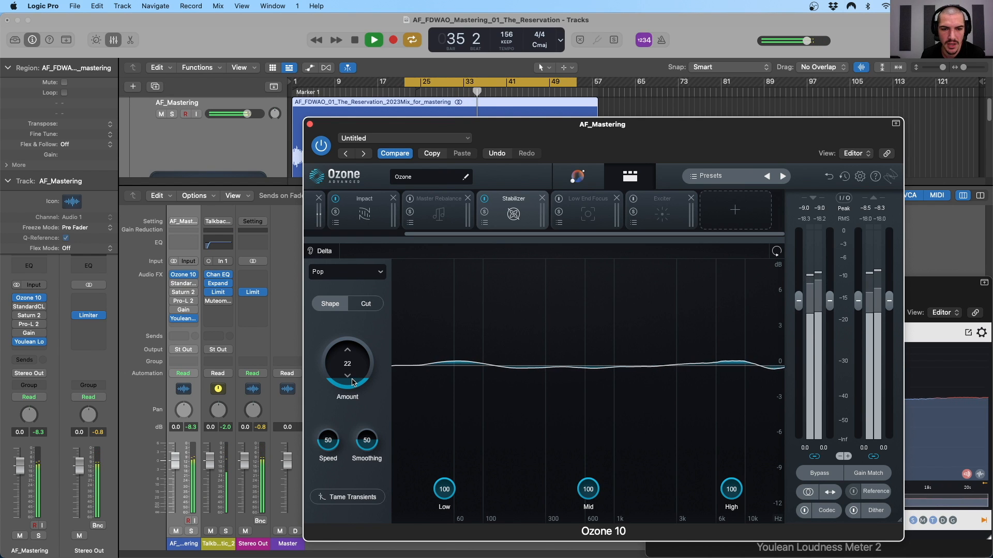
# Try a Stabilizer amount of 100 and compare it with the module bypassed.
pyautogui.moveTo(354, 384); pyautogui.dragTo(366, 247)
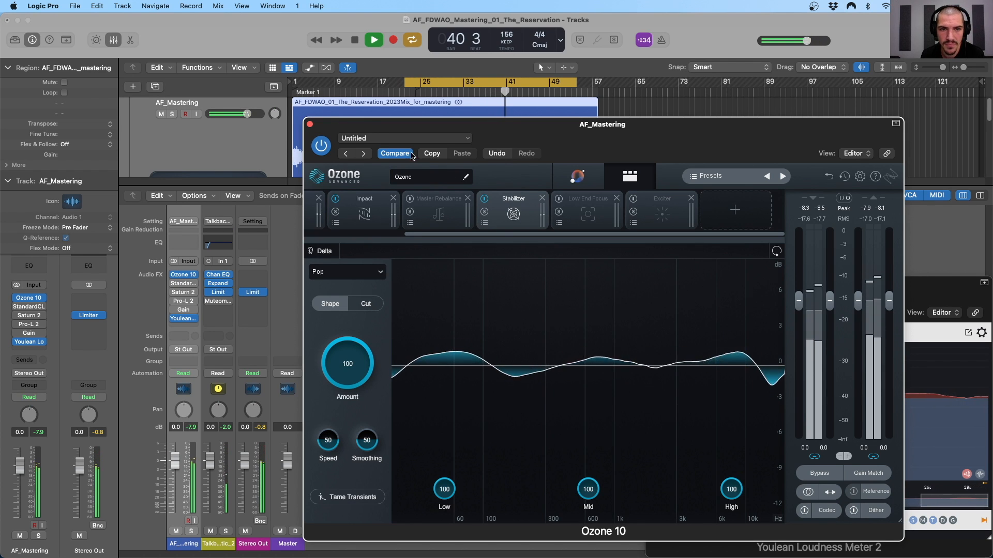
pyautogui.click(485, 200)
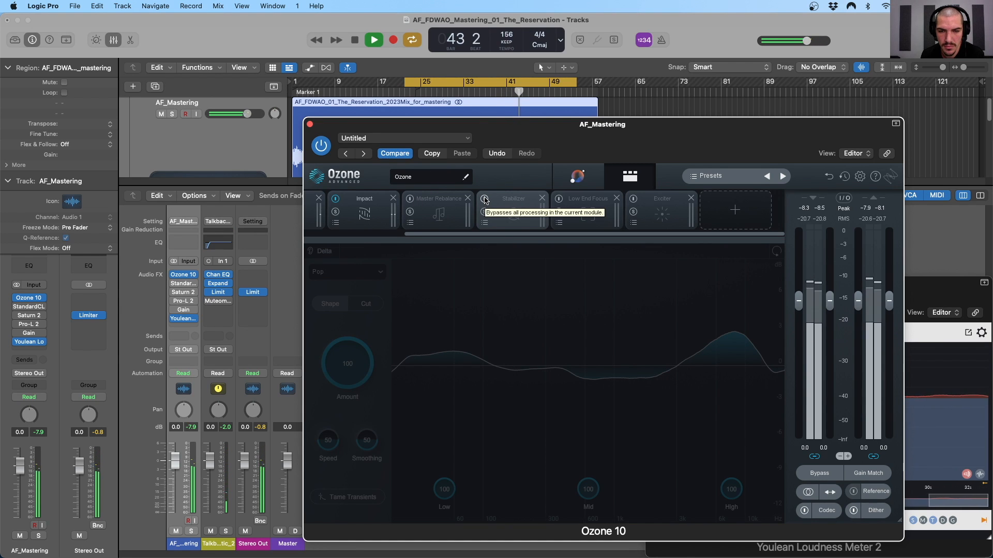
pyautogui.click(485, 199)
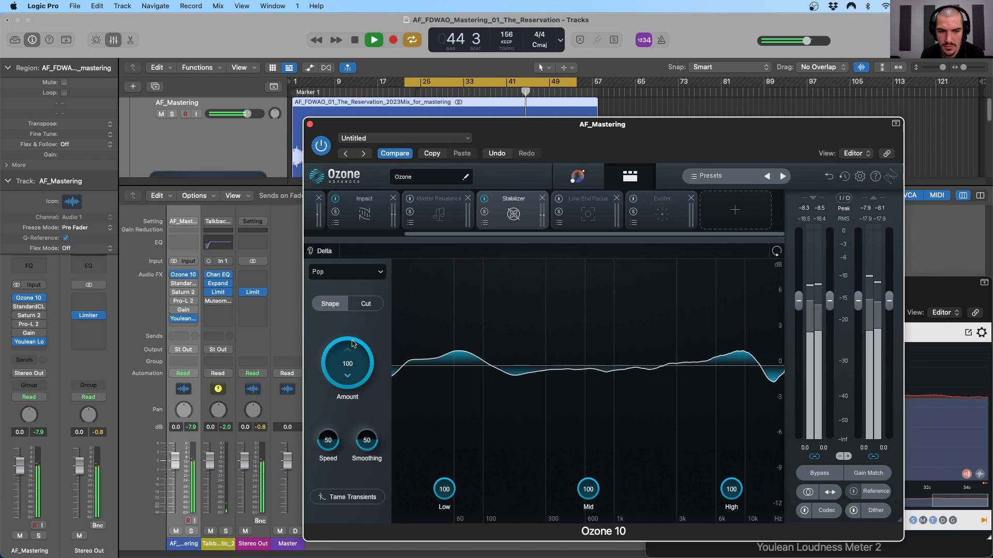
# Set the Stabilizer amount to 26 and compare the sound with the module bypassed.
pyautogui.moveTo(352, 345); pyautogui.dragTo(352, 425)
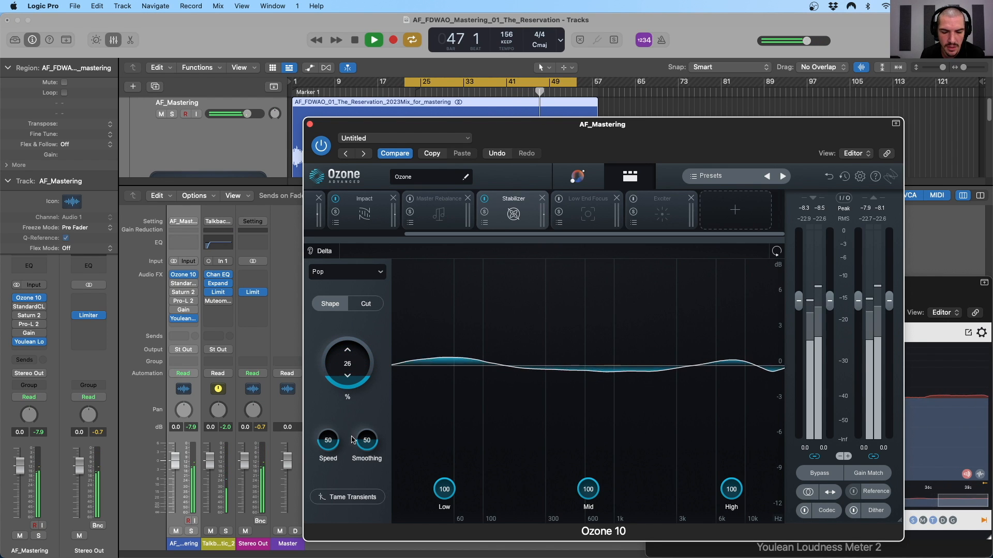
pyautogui.click(484, 200)
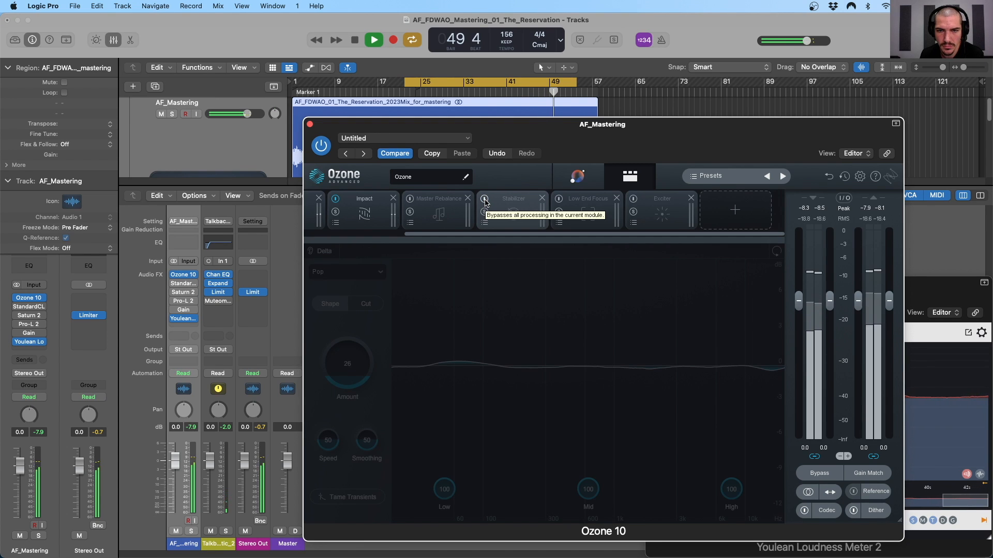
pyautogui.click(484, 199)
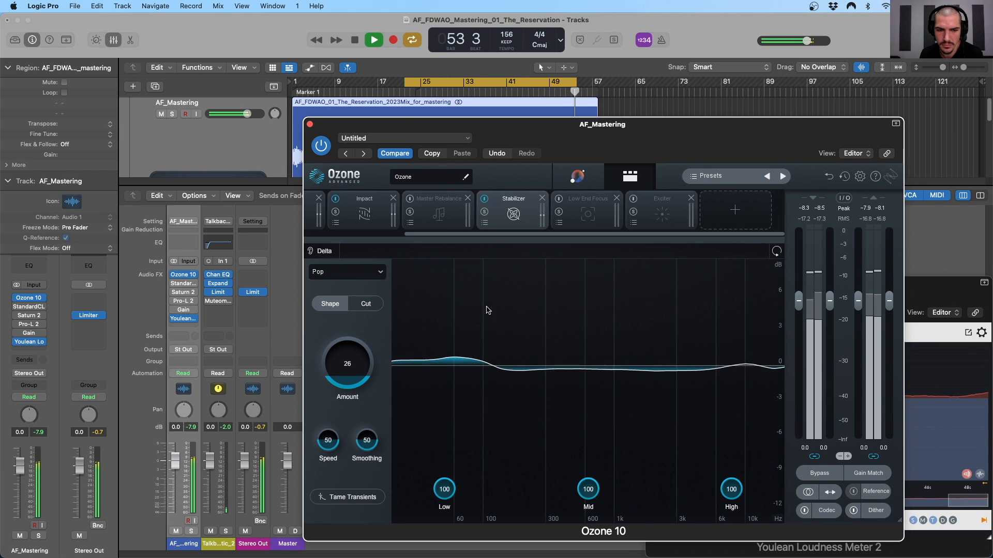
# Set the Stabilizer's Low band to 45, compare with the module bypassed, and stop playback.
pyautogui.moveTo(444, 490); pyautogui.dragTo(444, 547)
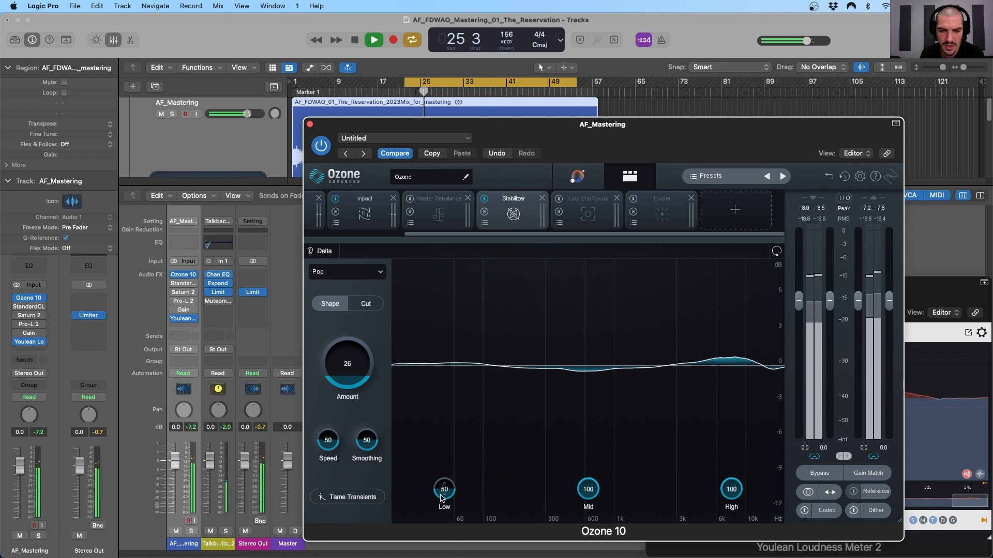
pyautogui.scroll(-5, 444, 496)
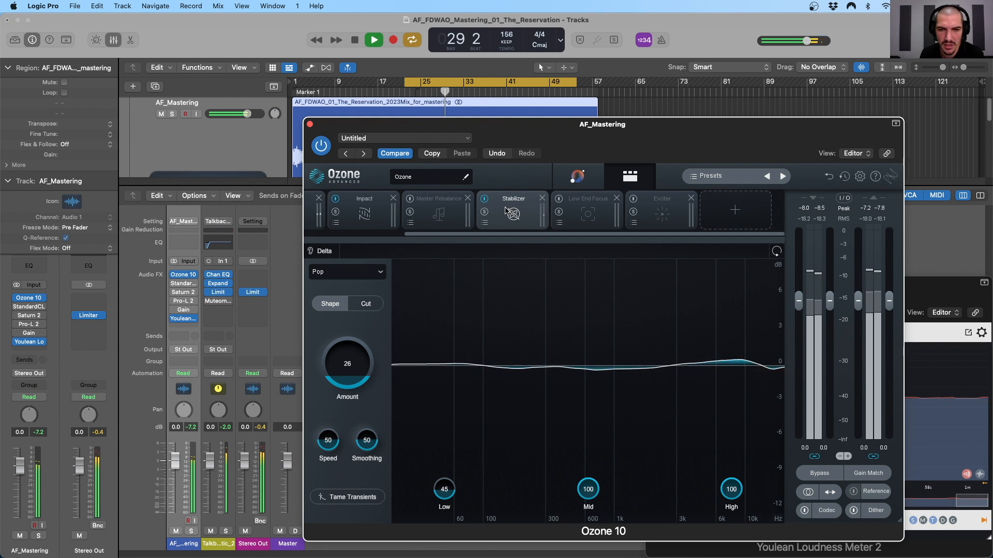
pyautogui.click(485, 200)
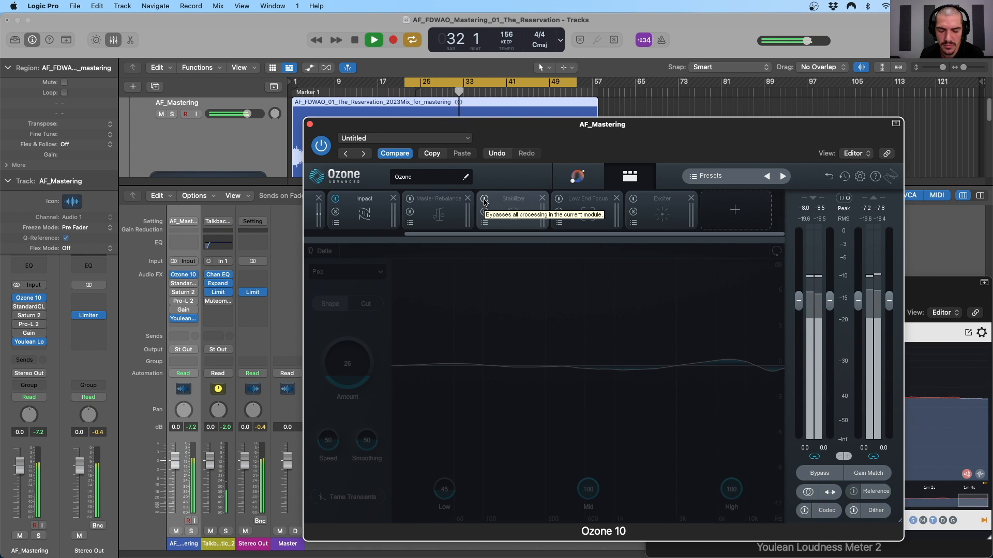
pyautogui.click(484, 200)
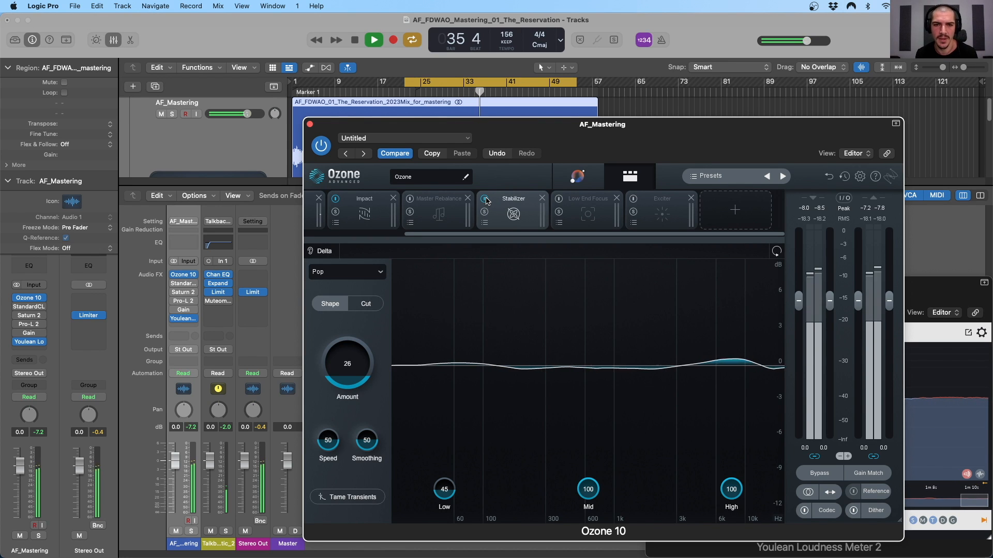
pyautogui.press('space')
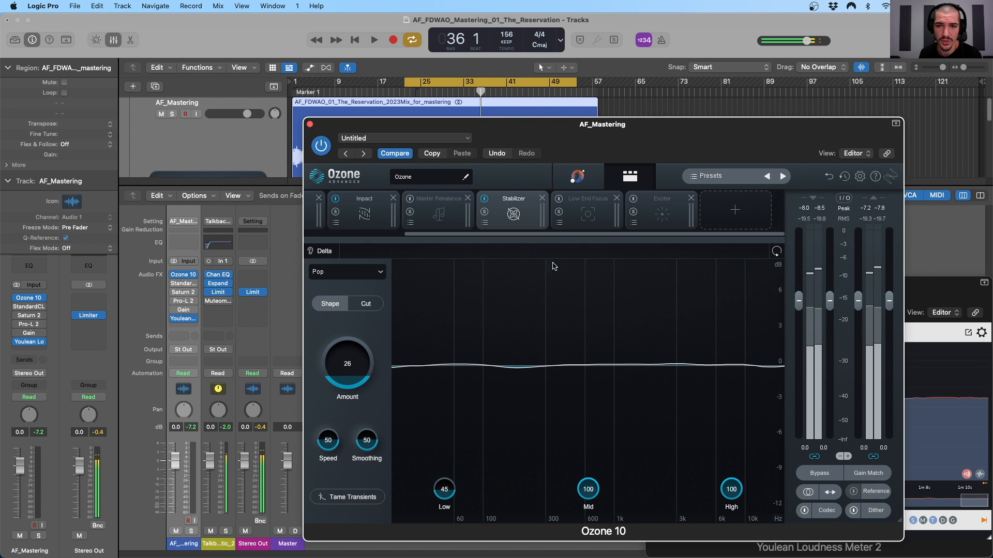
# Inspect the Low End Focus module, briefly enabling it, and view the bypassed Exciter's settings.
pyautogui.click(592, 203)
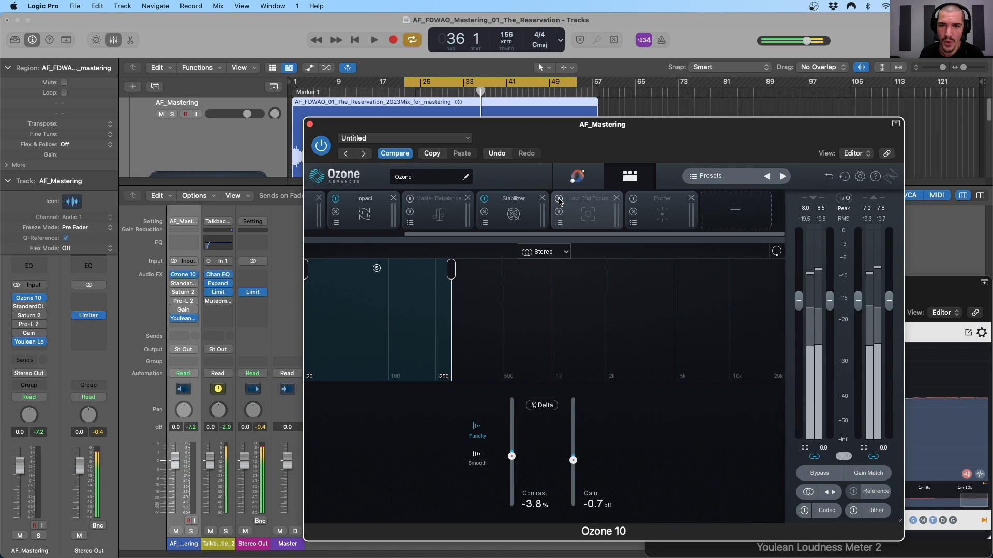
pyautogui.click(559, 199)
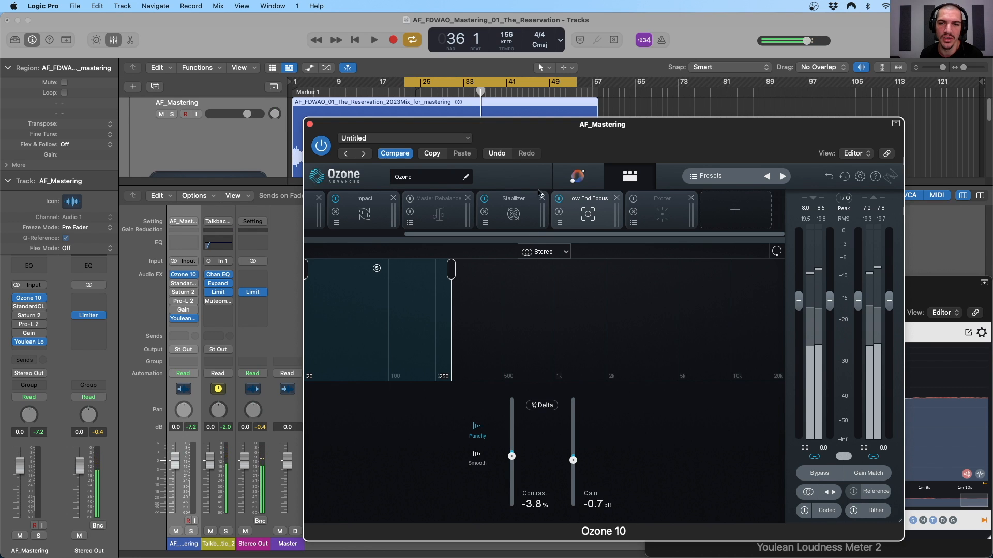
pyautogui.click(559, 199)
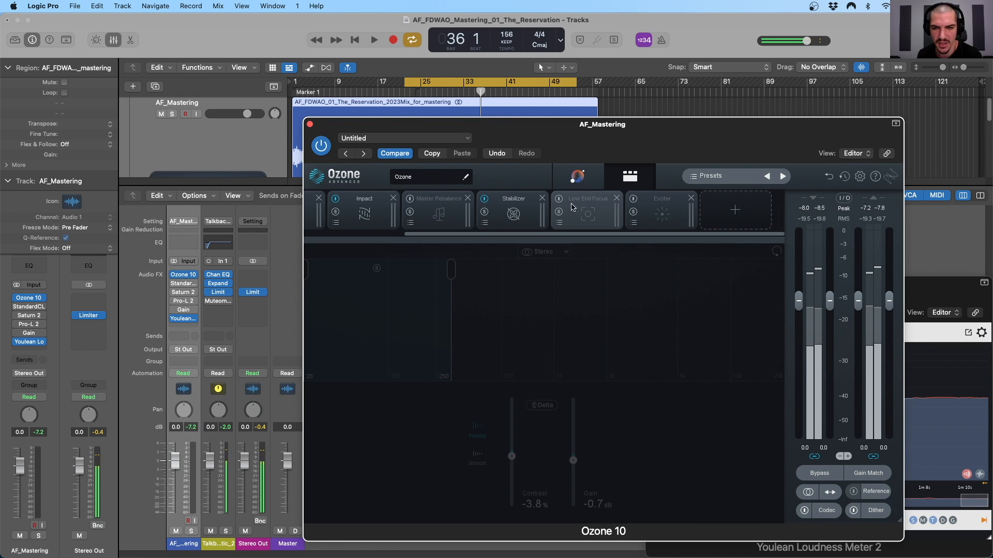
pyautogui.click(656, 202)
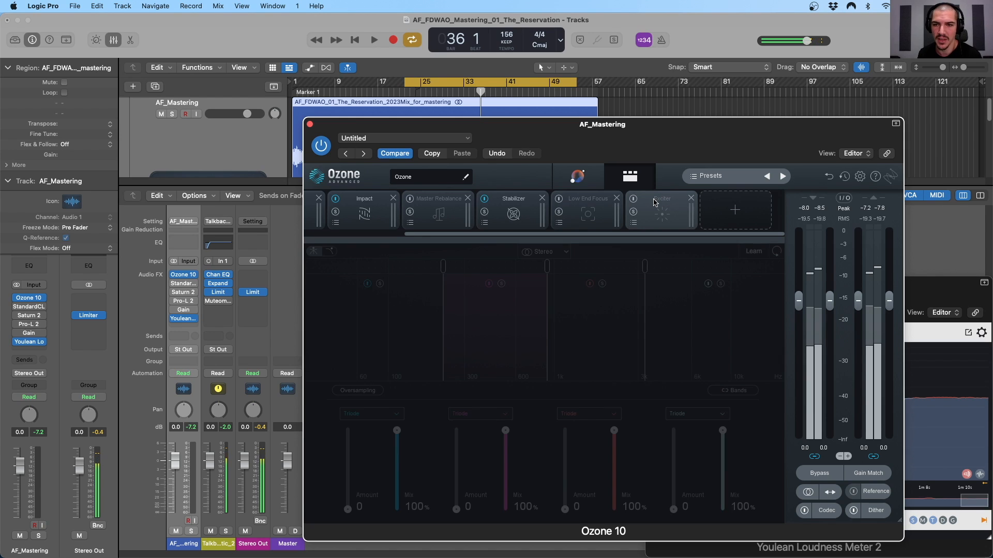
# Move the Ozone window clear of the track's waveform, turn off cycle mode, and place the playhead at bar 6.
pyautogui.moveTo(530, 135); pyautogui.dragTo(566, 117)
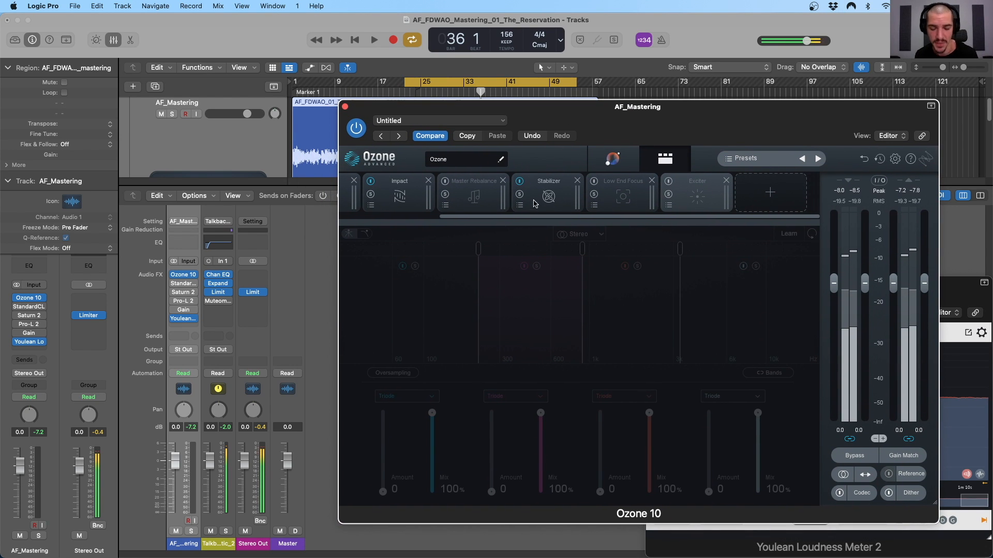
pyautogui.hscroll(-3, 548, 189)
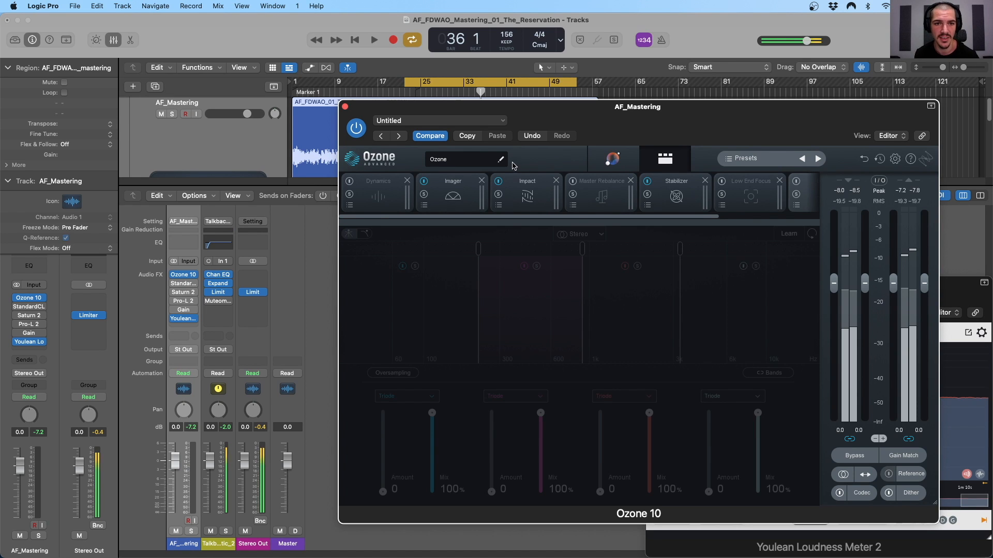
pyautogui.moveTo(365, 112); pyautogui.dragTo(391, 186)
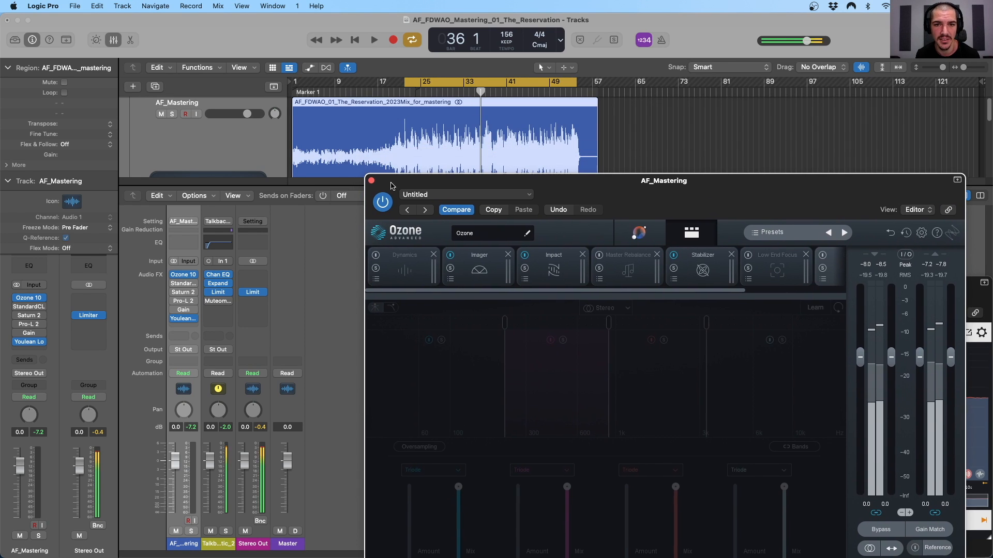
pyautogui.click(432, 77)
pyautogui.click(319, 92)
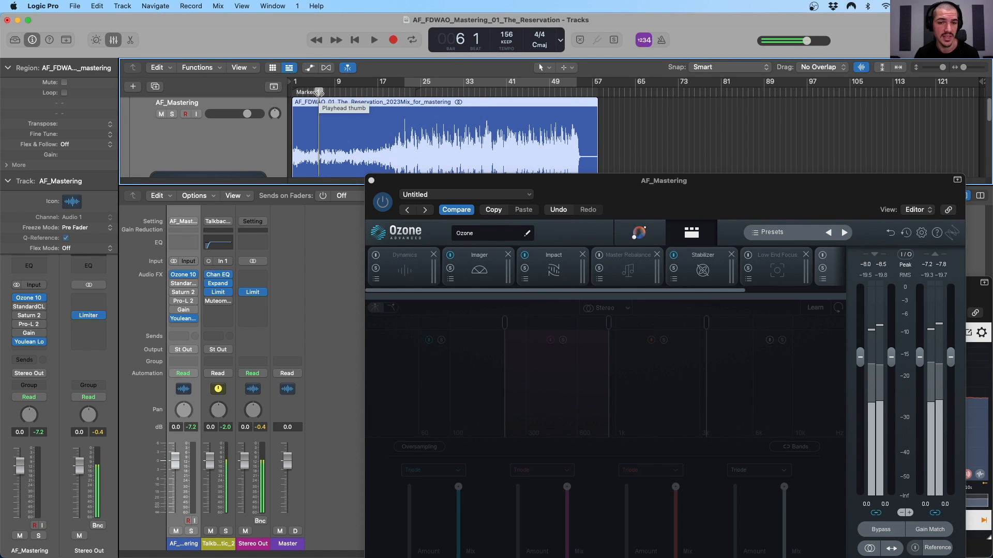
# Play the song from bar 6 and compare the mix with Ozone 10 enabled and bypassed in both quiet and loud sections, leaving it enabled and stopping playback.
pyautogui.moveTo(431, 180); pyautogui.dragTo(428, 135)
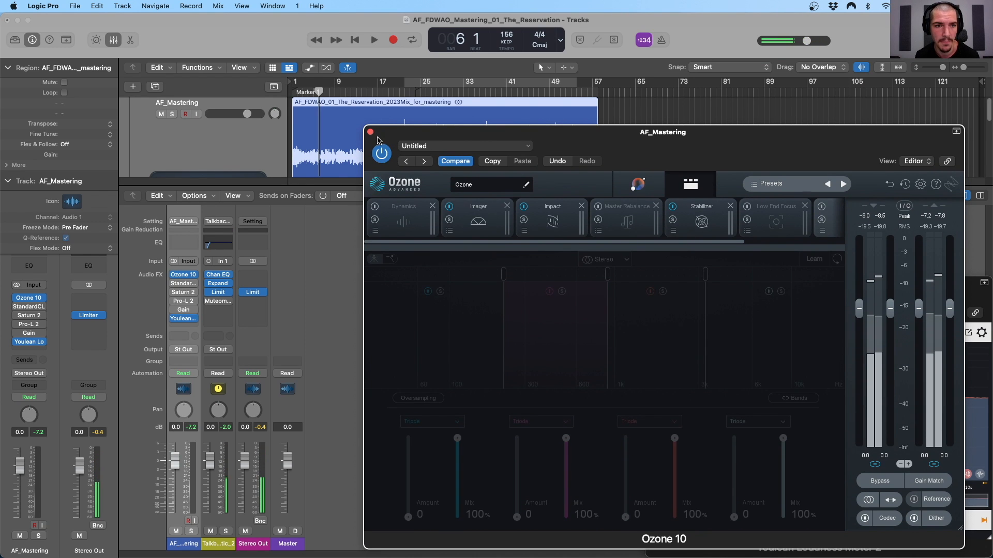
pyautogui.press('space')
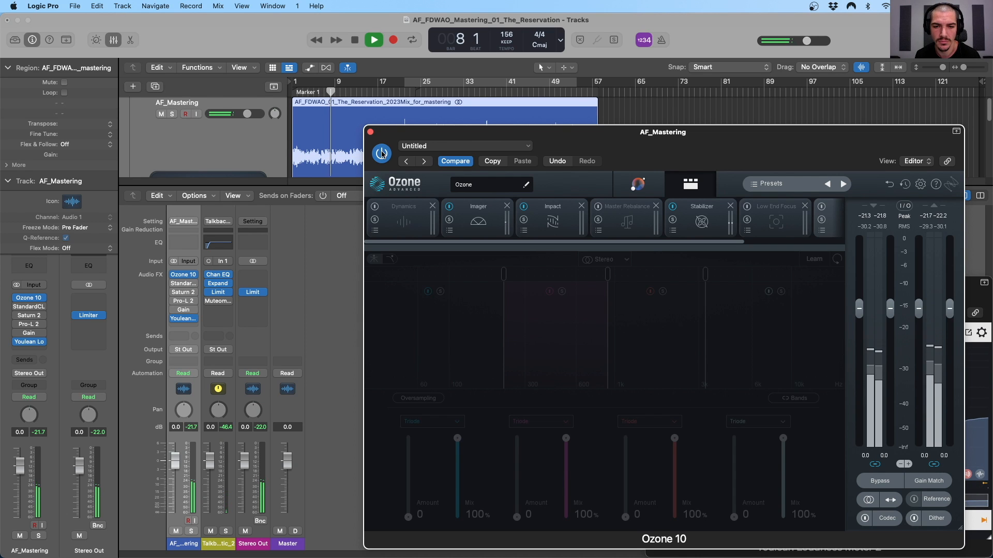
pyautogui.click(382, 153)
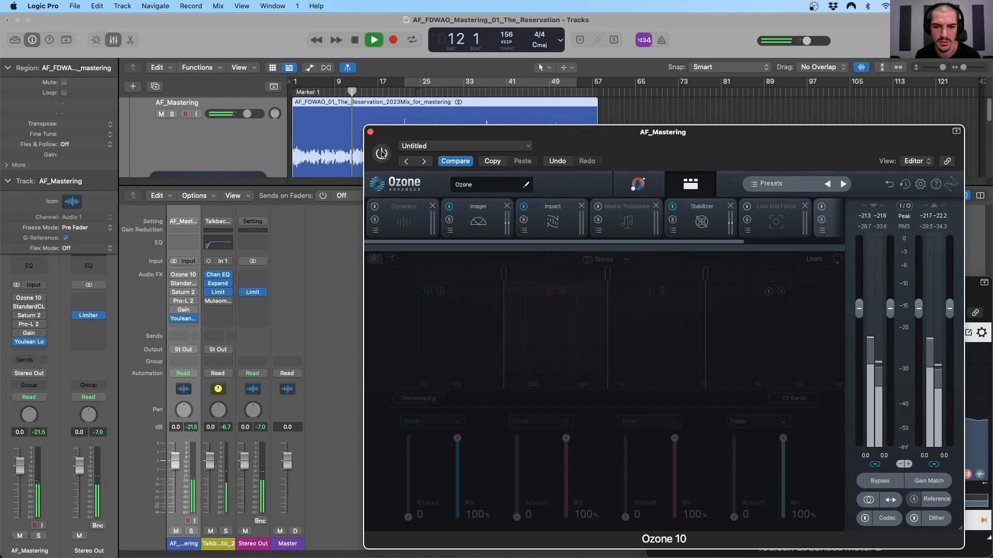
pyautogui.click(382, 153)
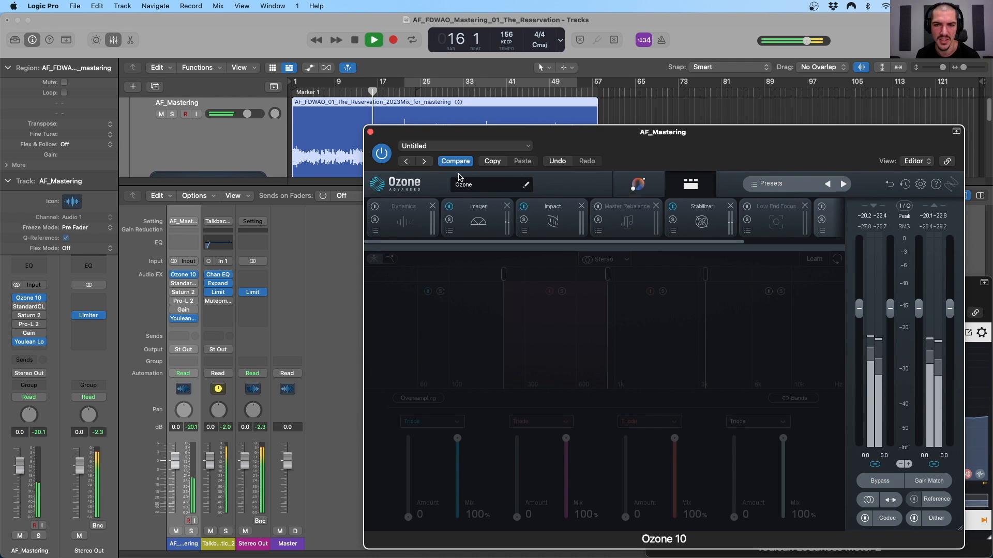
pyautogui.moveTo(565, 149); pyautogui.dragTo(593, 157)
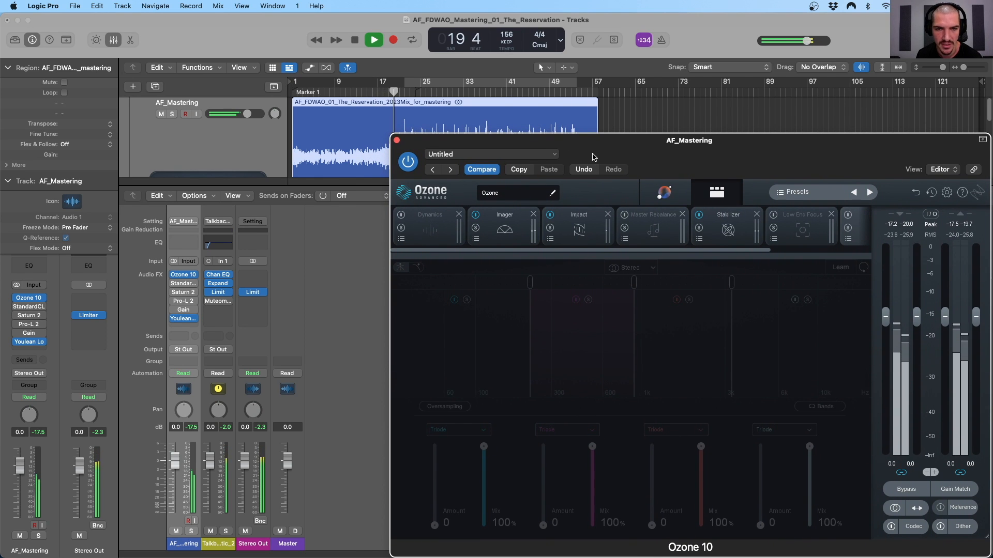
pyautogui.click(408, 162)
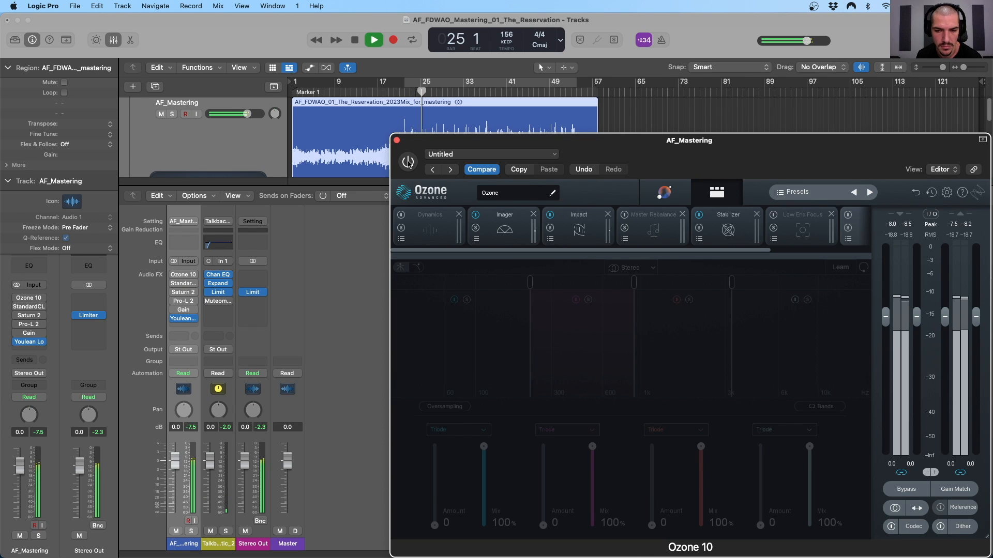
pyautogui.click(408, 162)
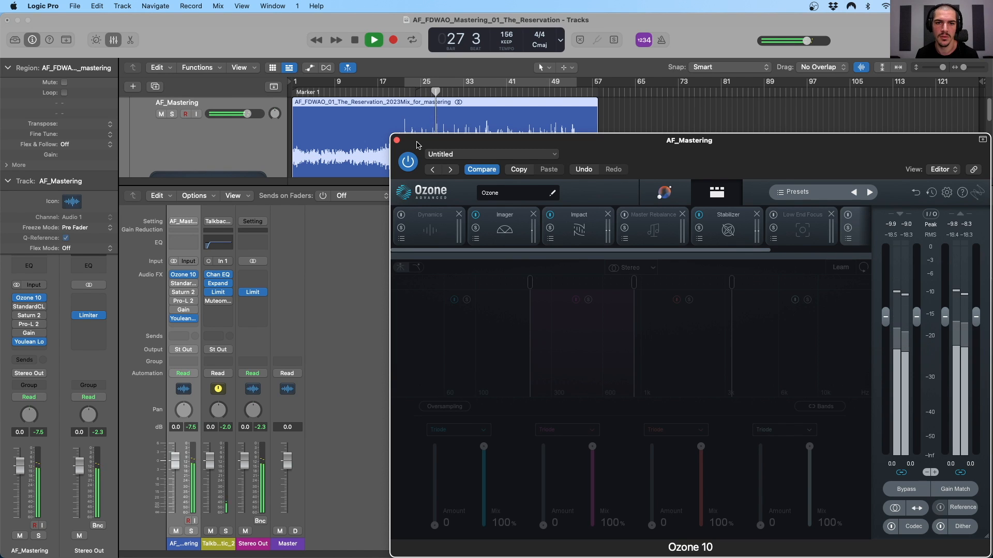
pyautogui.press('space')
pyautogui.moveTo(418, 145)
pyautogui.mouseDown()
pyautogui.moveTo(398, 144)
pyautogui.moveTo(415, 144)
pyautogui.mouseUp()
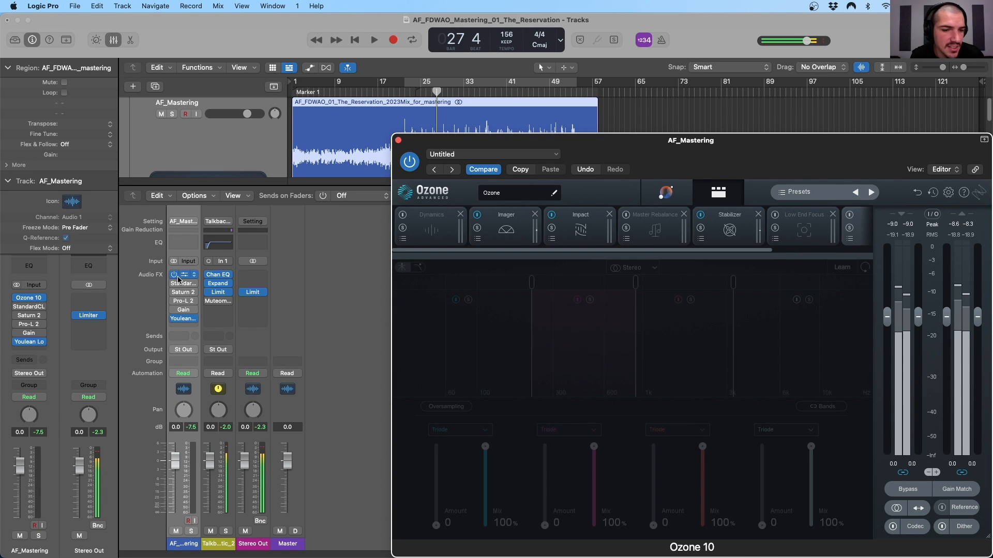
# Enable and open StandardCLIP on the AF_Mastering track, close the Ozone window, and move StandardCLIP clear of the waveform.
pyautogui.moveTo(175, 281)
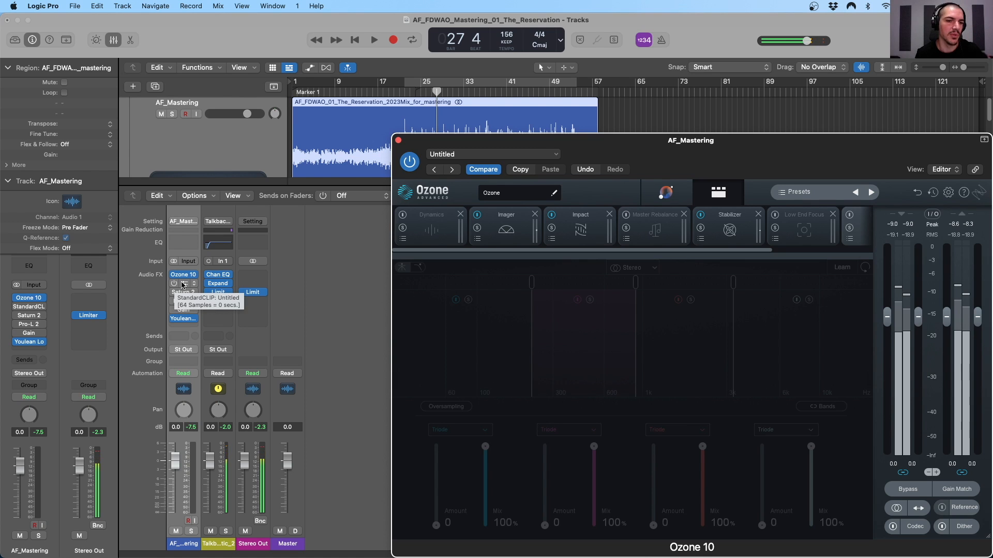
pyautogui.click(182, 284)
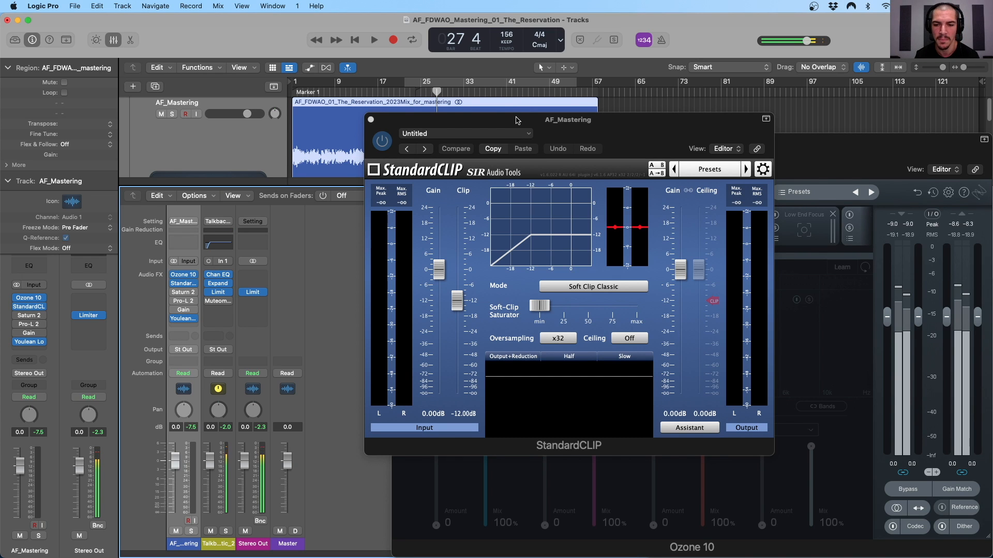
pyautogui.click(828, 149)
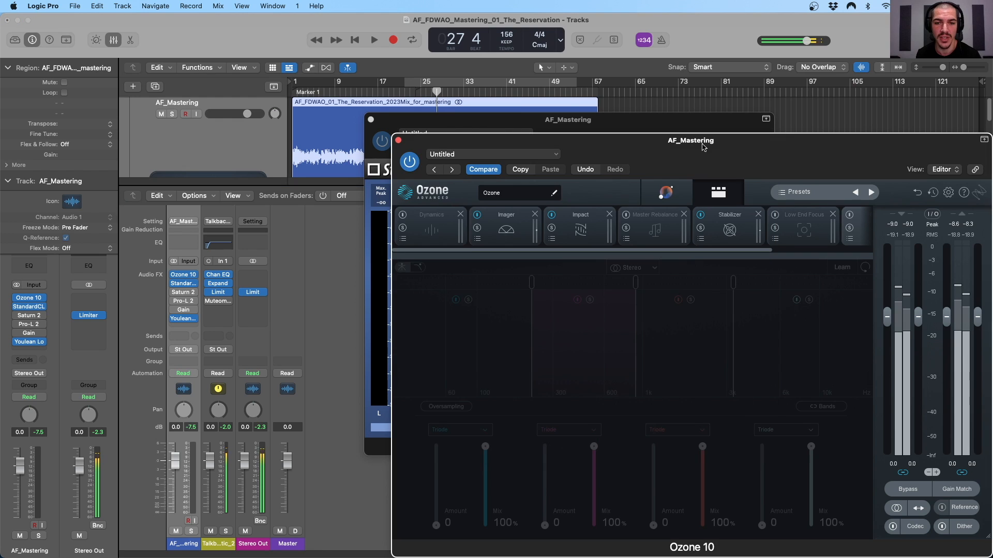
pyautogui.click(399, 141)
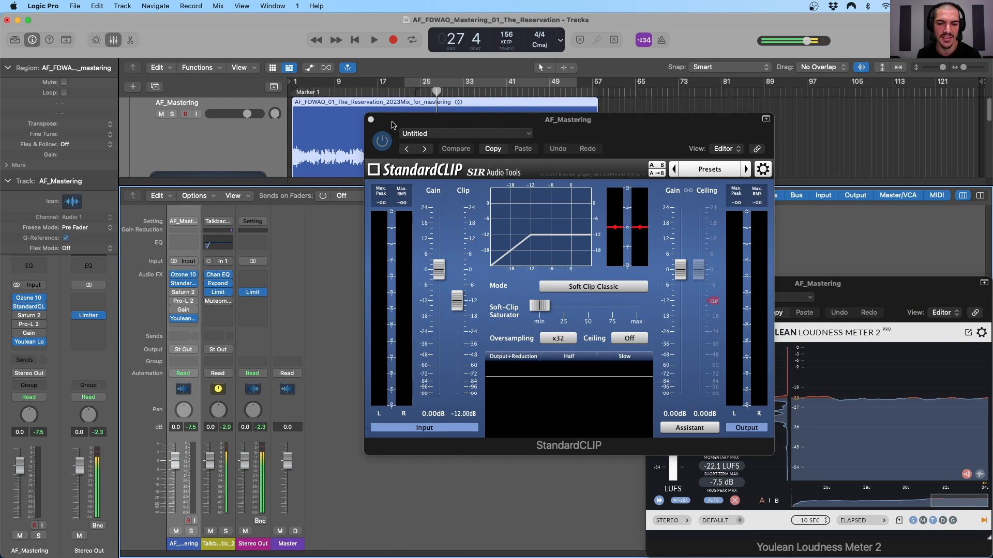
pyautogui.moveTo(393, 125); pyautogui.dragTo(403, 192)
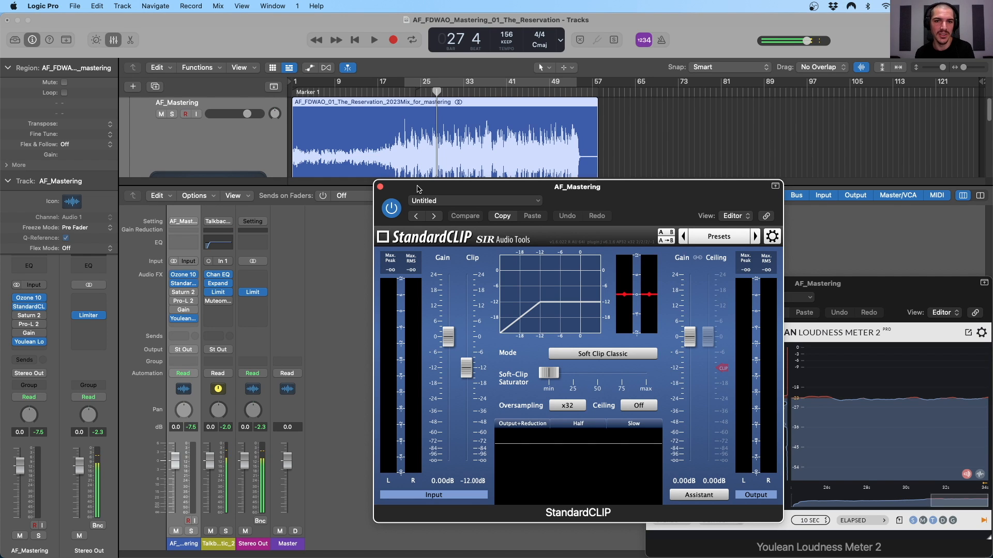
# Loop playback of the loud section, set StandardCLIP's Clip level to -11.40 dB, and compare with the plug-in bypassed.
pyautogui.click(477, 83)
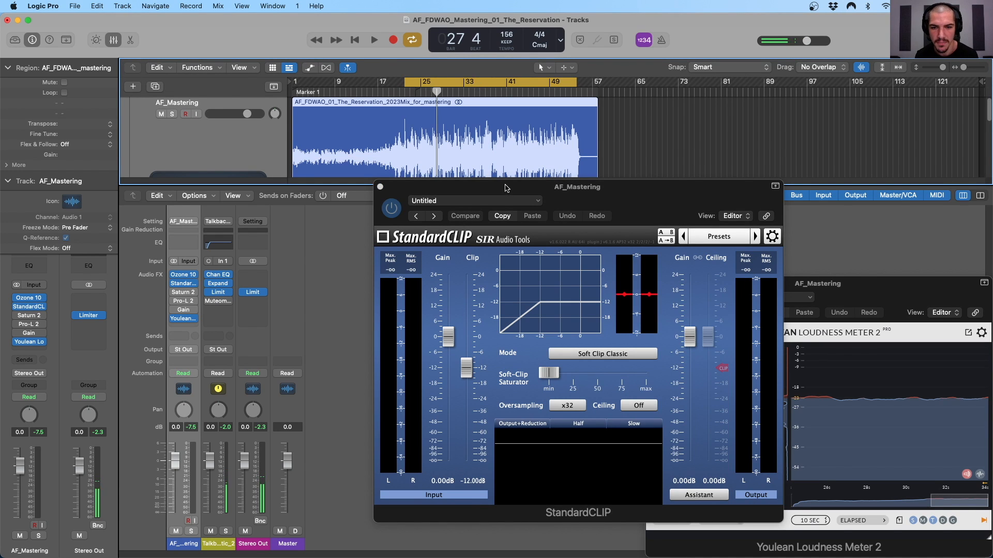
pyautogui.press('space')
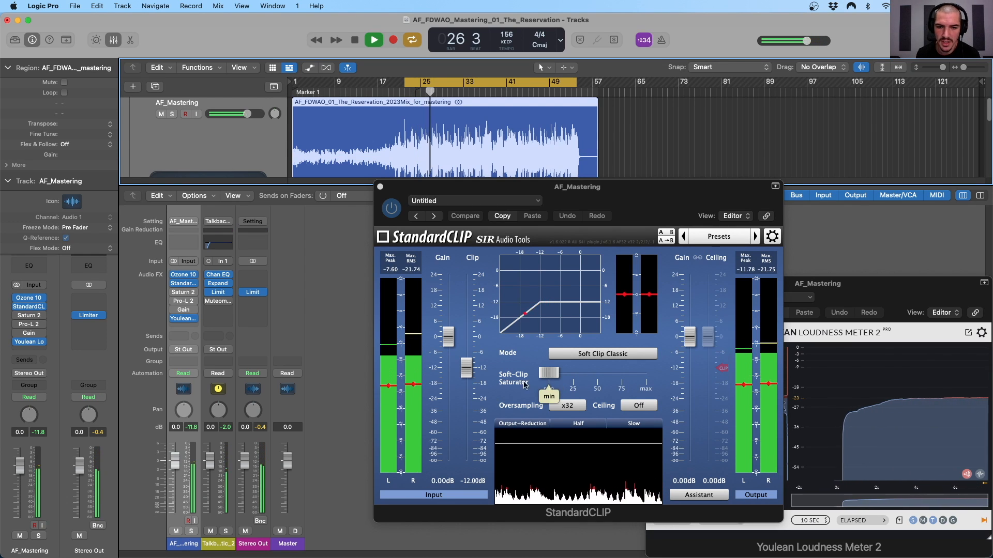
pyautogui.moveTo(466, 368)
pyautogui.mouseDown()
pyautogui.moveTo(471, 399)
pyautogui.moveTo(472, 368)
pyautogui.mouseUp()
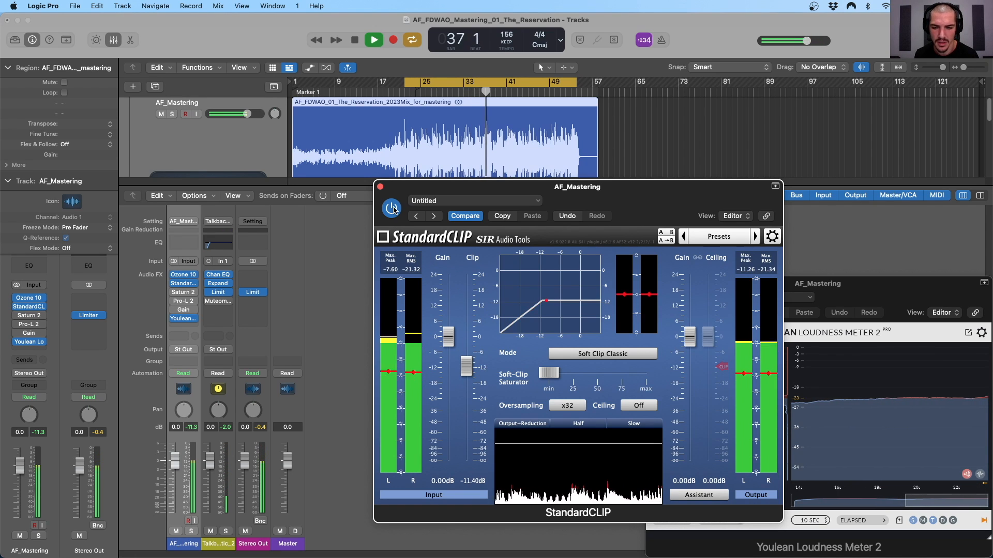
pyautogui.click(392, 208)
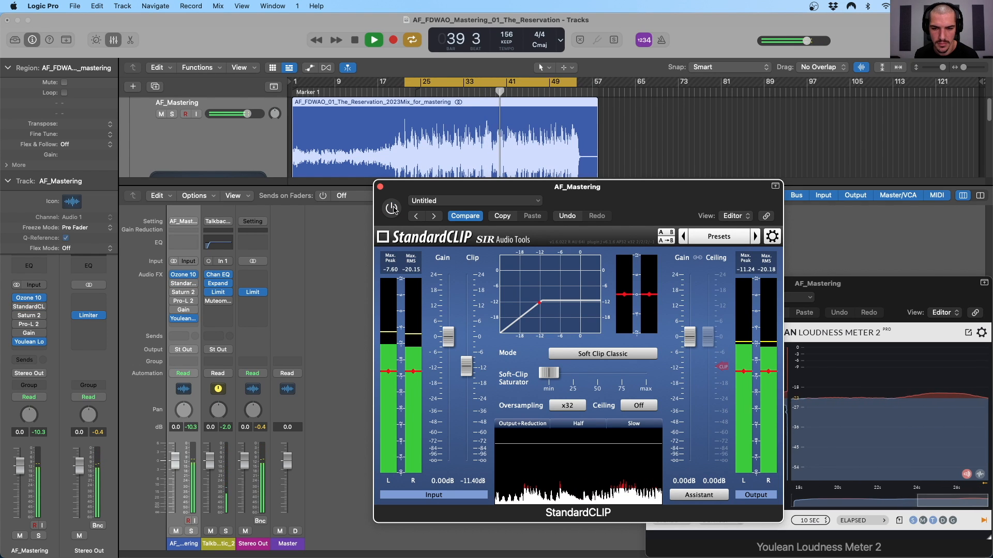
pyautogui.click(393, 209)
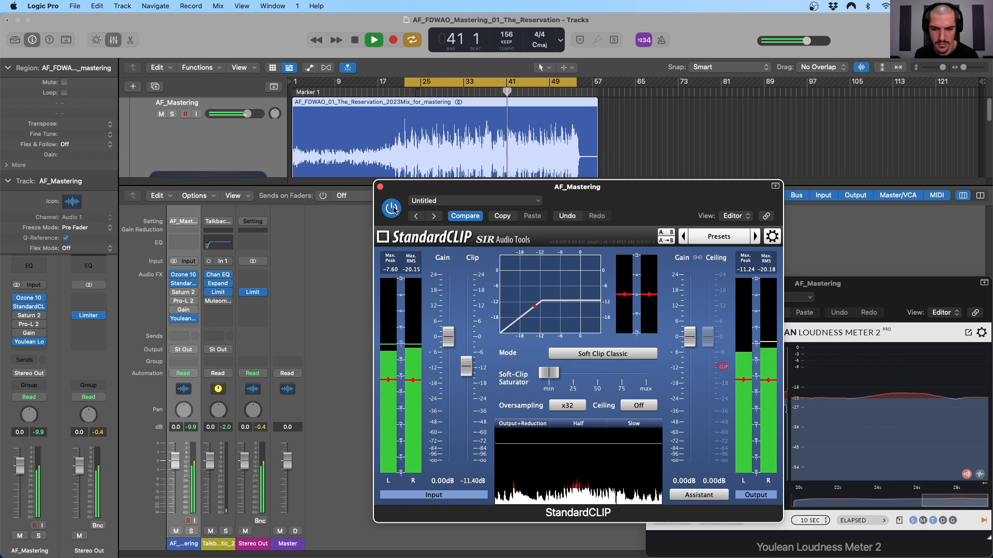
# Try StandardCLIP's Clip level at -10.80 dB, settle on -11.20 dB, and stop playback.
pyautogui.moveTo(467, 367); pyautogui.dragTo(468, 368)
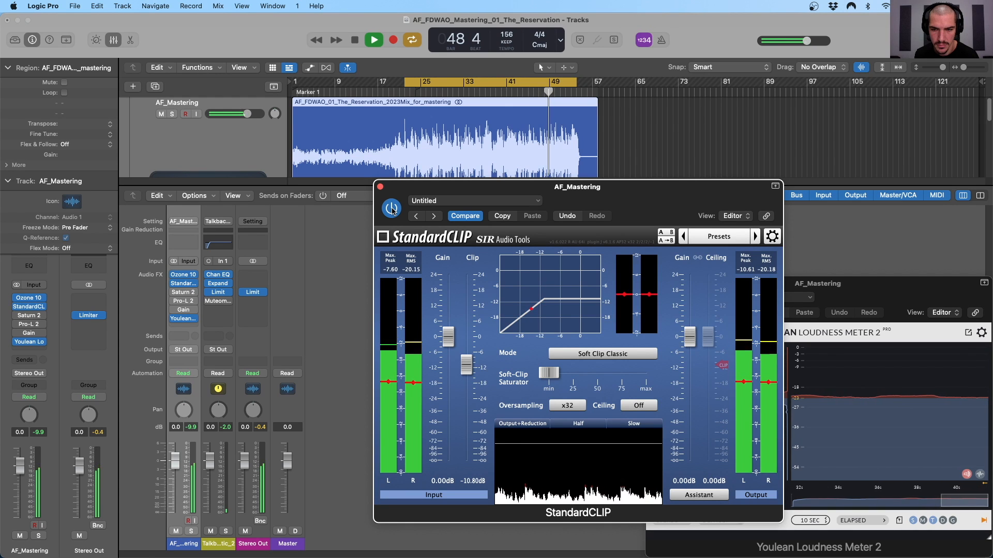
pyautogui.moveTo(554, 371)
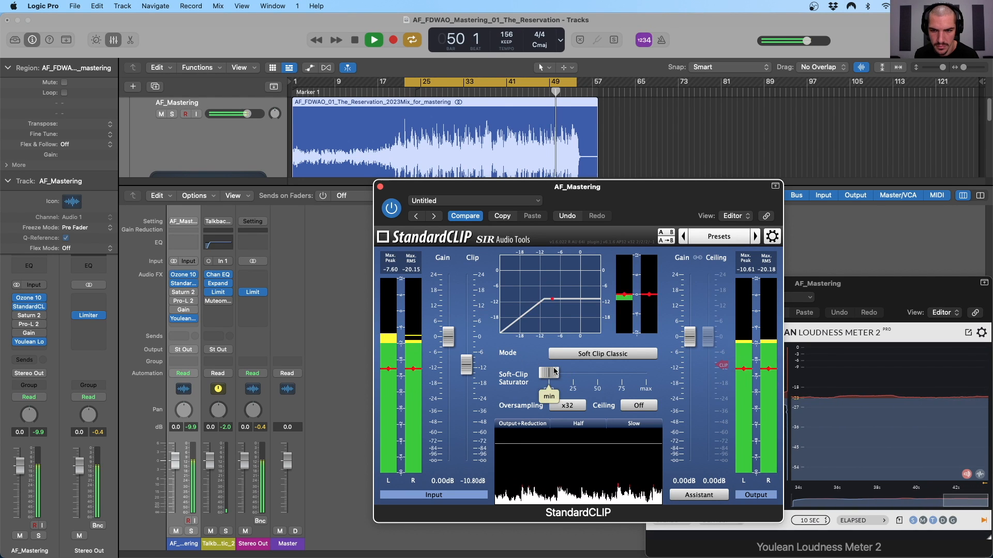
pyautogui.moveTo(467, 368)
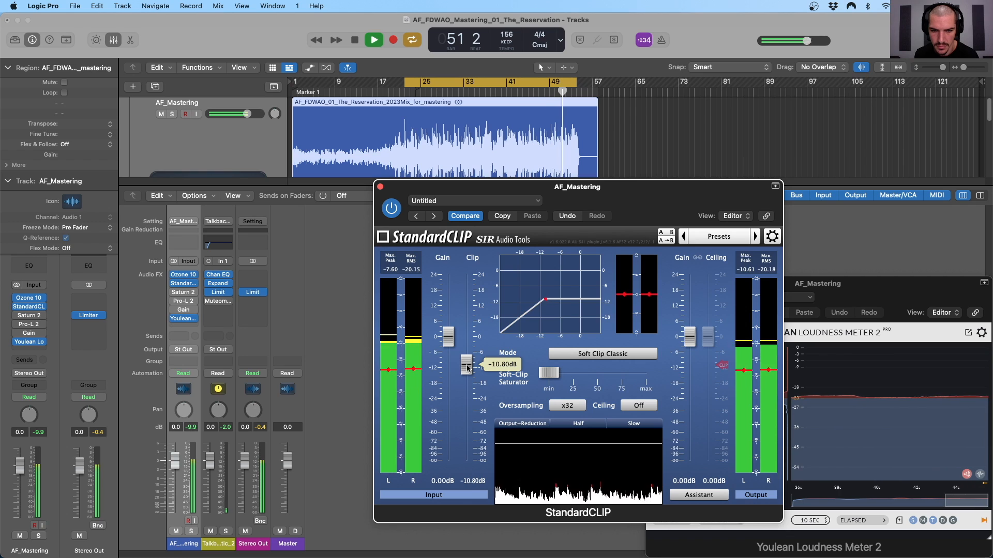
pyautogui.moveTo(467, 369); pyautogui.dragTo(467, 371)
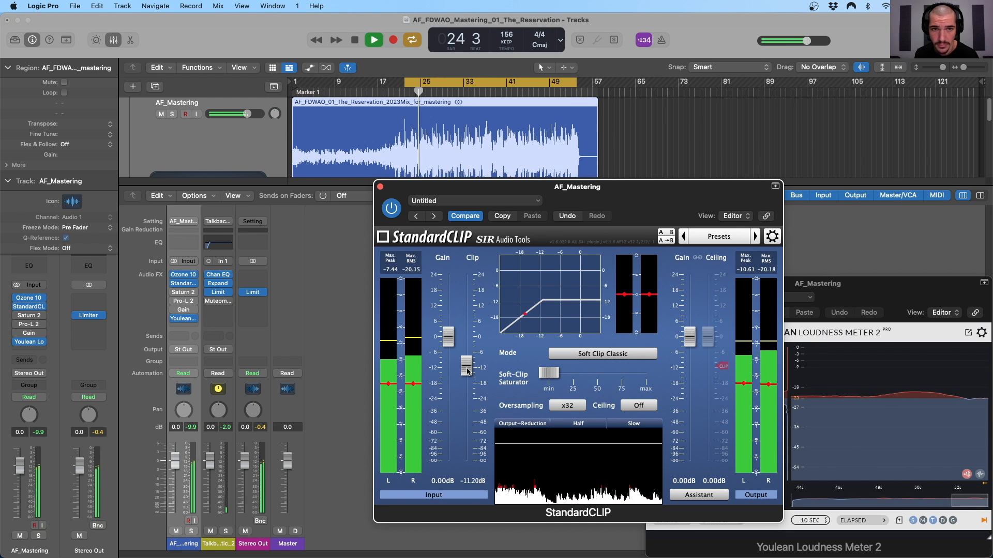
pyautogui.press('space')
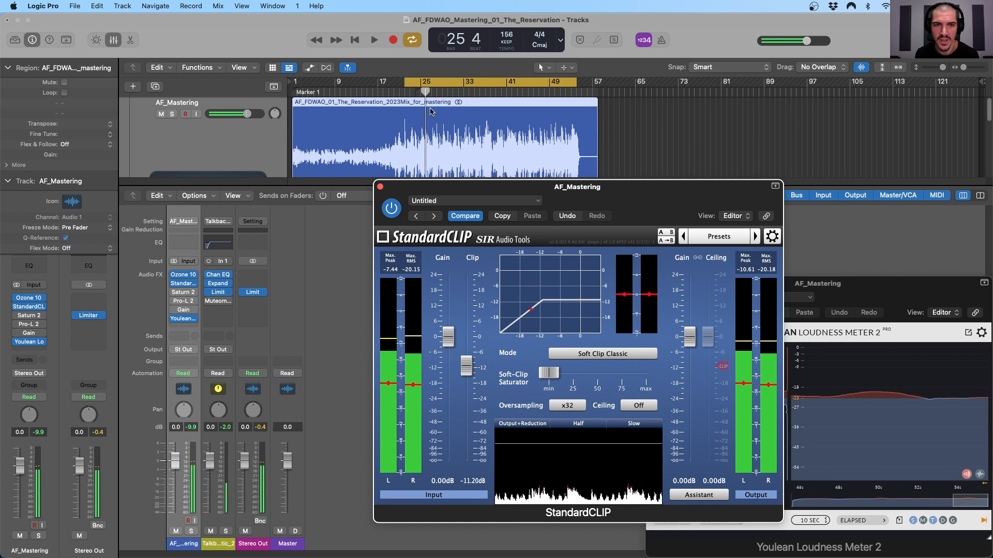
# Extend the start of the cycle range back to bar 21, just before the loud section's first transient.
pyautogui.click(403, 93)
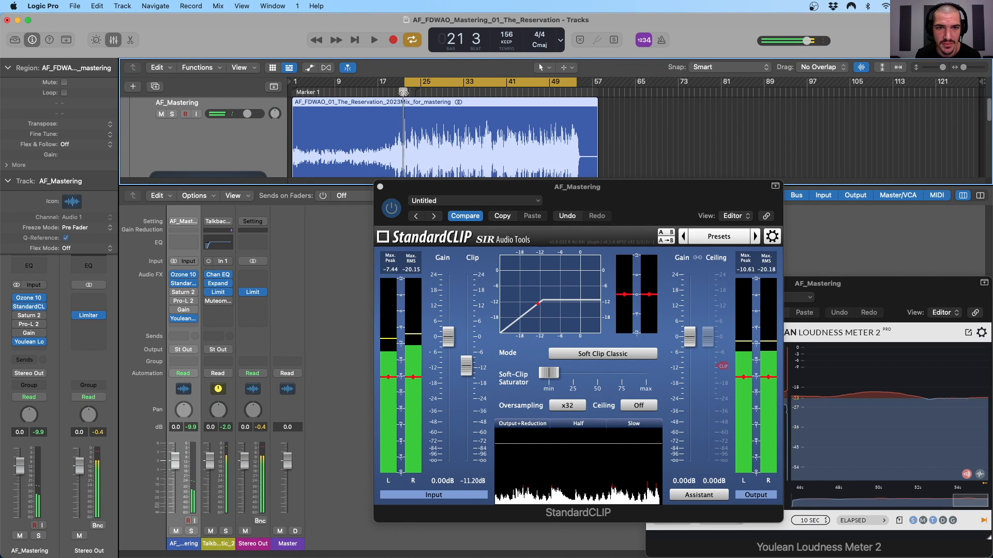
pyautogui.scroll(10, 409, 102)
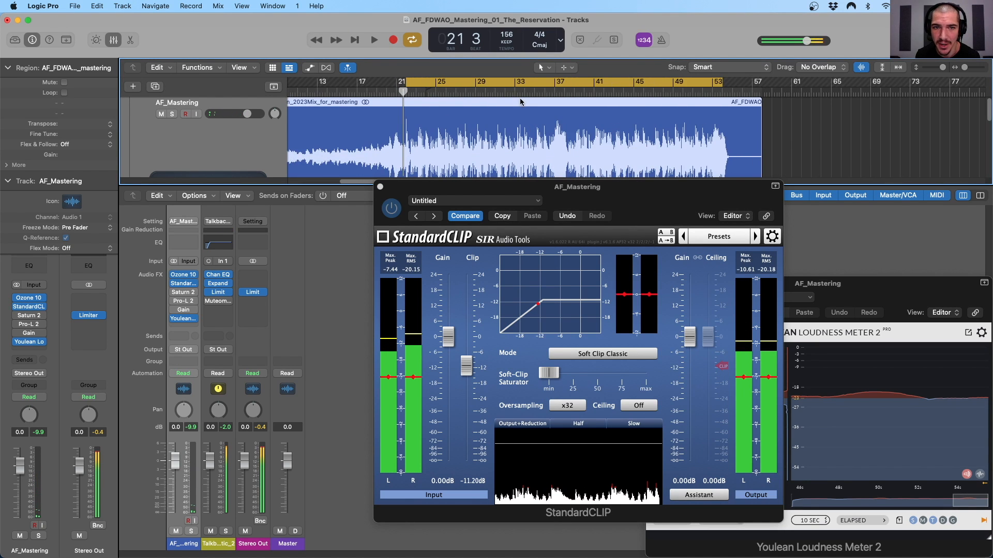
pyautogui.scroll(5, 422, 136)
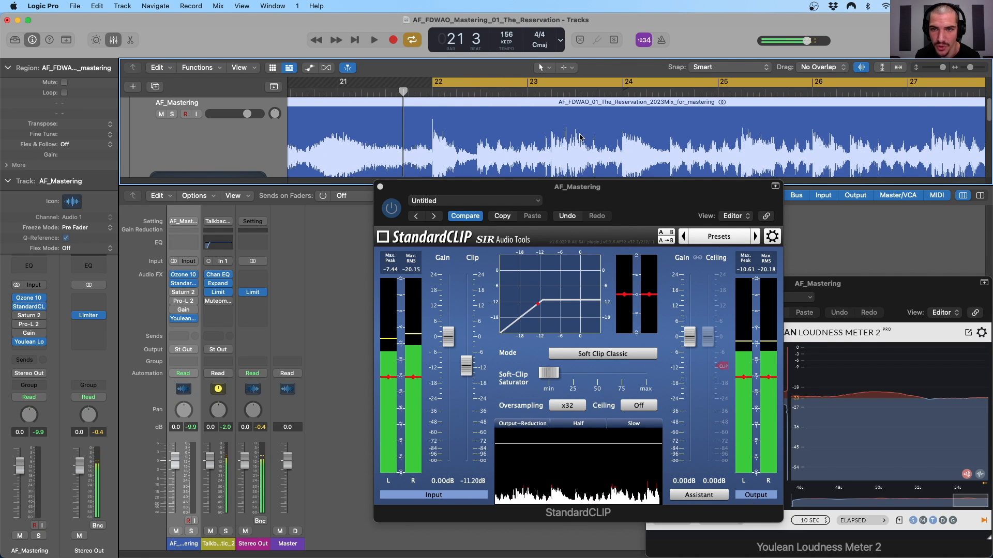
pyautogui.scroll(-4, 547, 102)
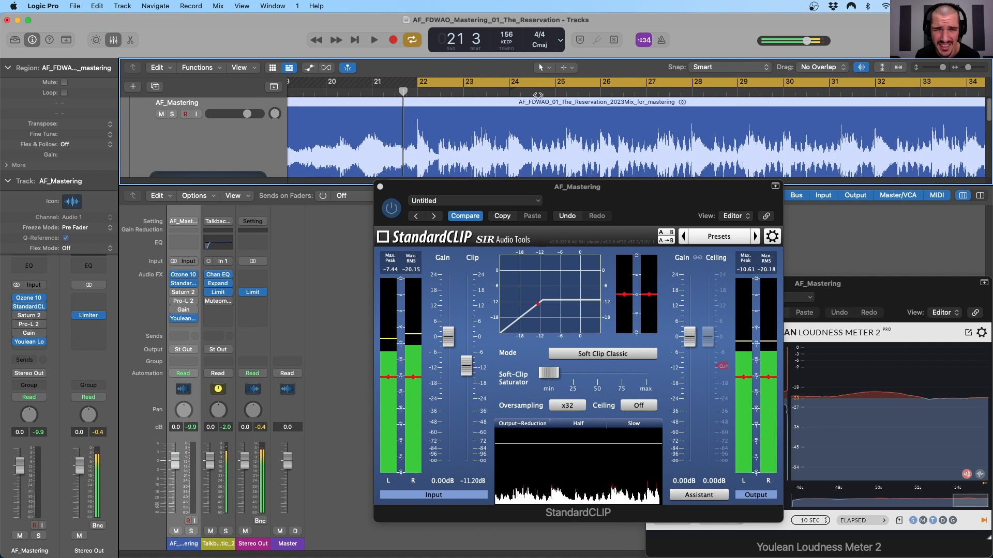
pyautogui.moveTo(419, 82); pyautogui.dragTo(374, 91)
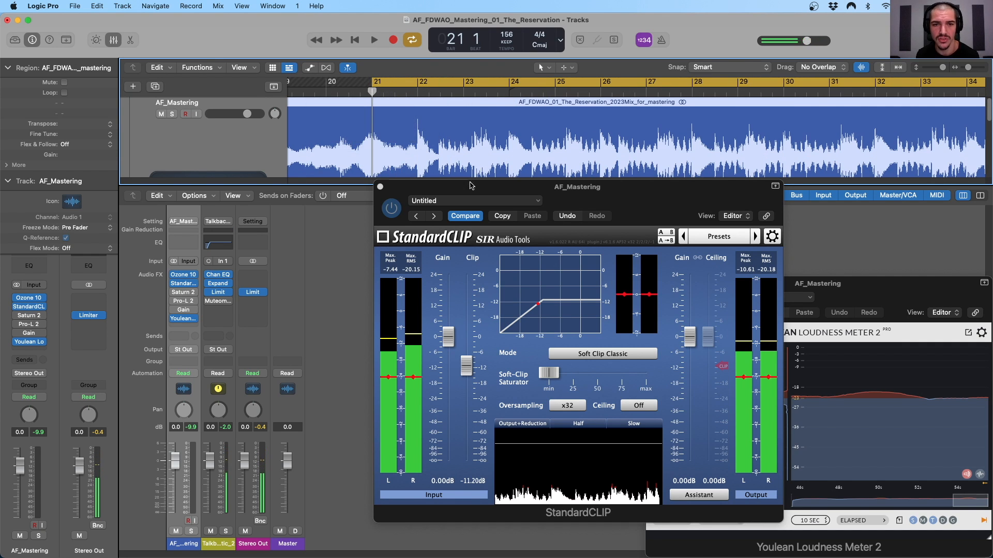
# Play the first transient after bar 21 with StandardCLIP enabled and bypassed to compare peaks, then re-enable the plug-in.
pyautogui.press('space')
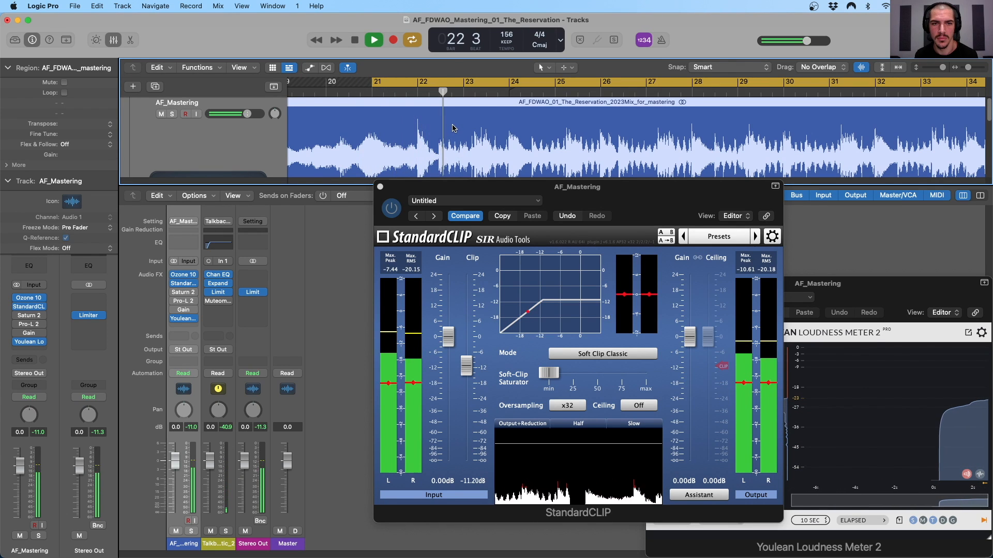
pyautogui.press('space')
pyautogui.click(397, 213)
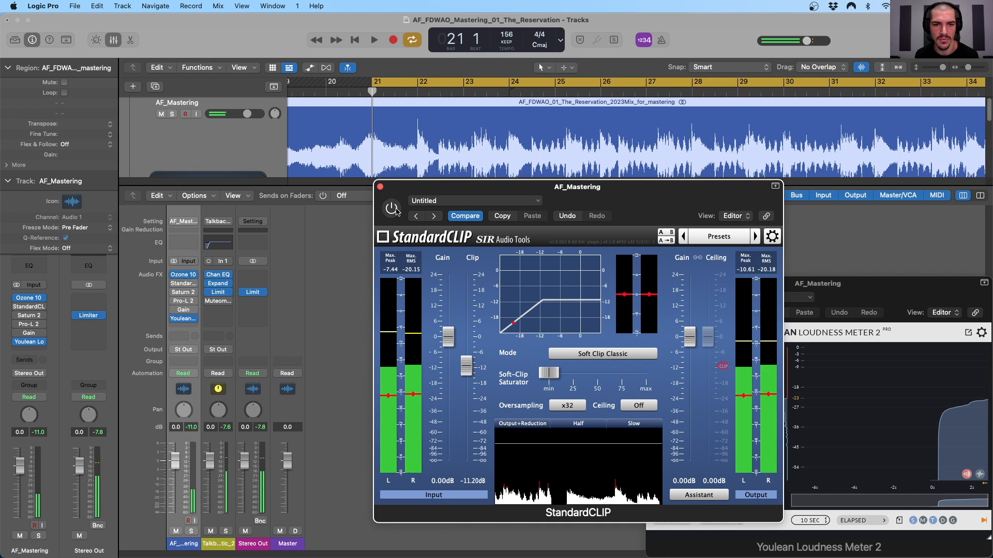
pyautogui.press('space')
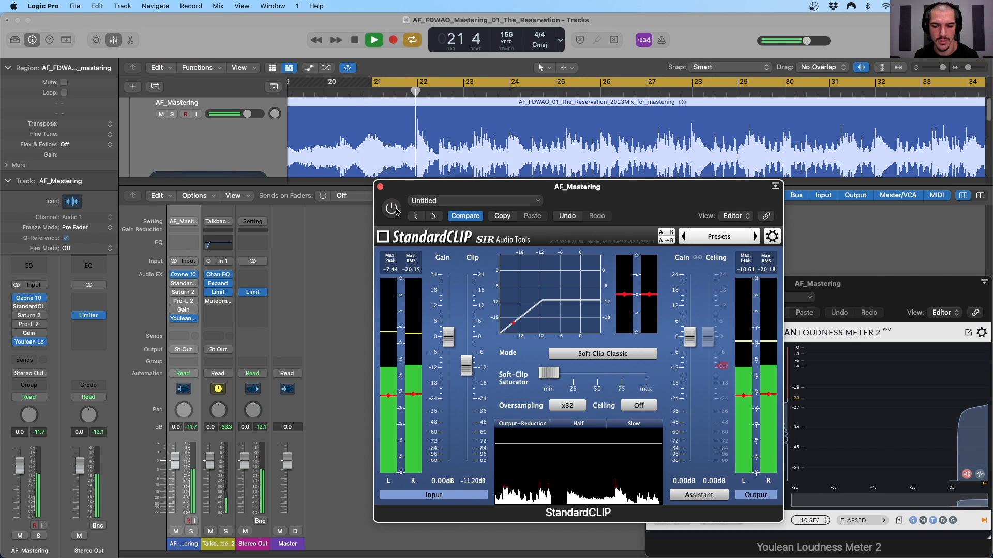
pyautogui.press('space')
pyautogui.click(394, 210)
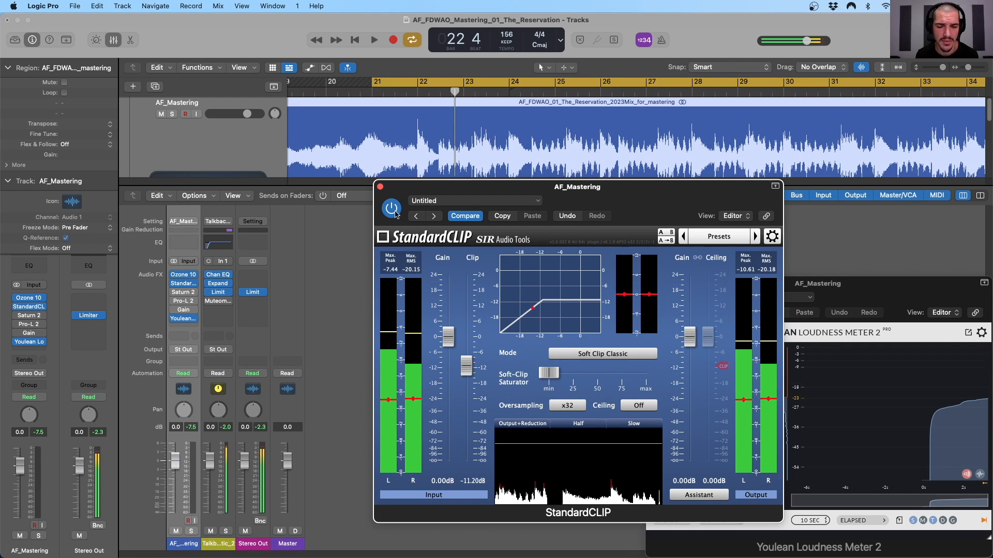
# Replay from bar 21 with StandardCLIP enabled to check the AF_Mastering channel's peak level, and stop playback.
pyautogui.click(375, 94)
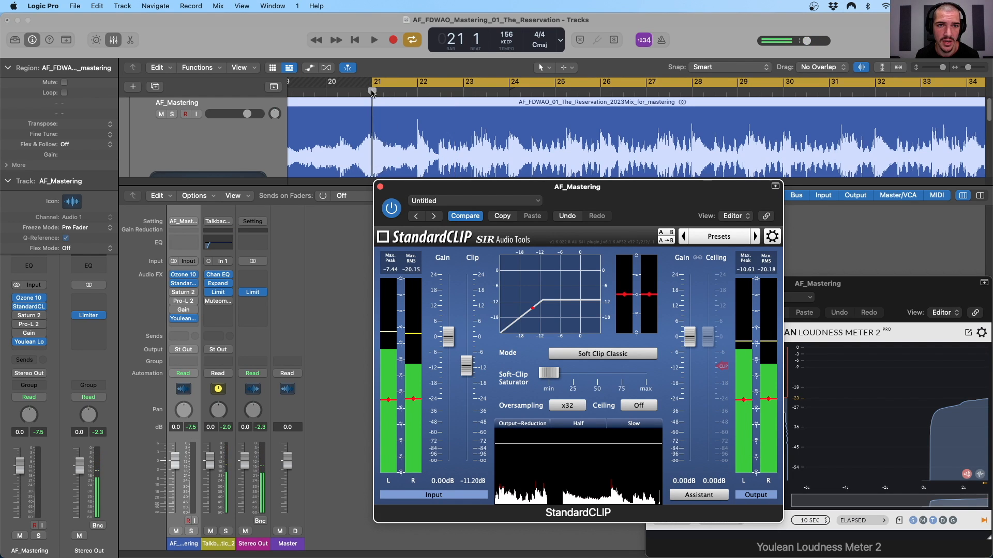
pyautogui.press('space')
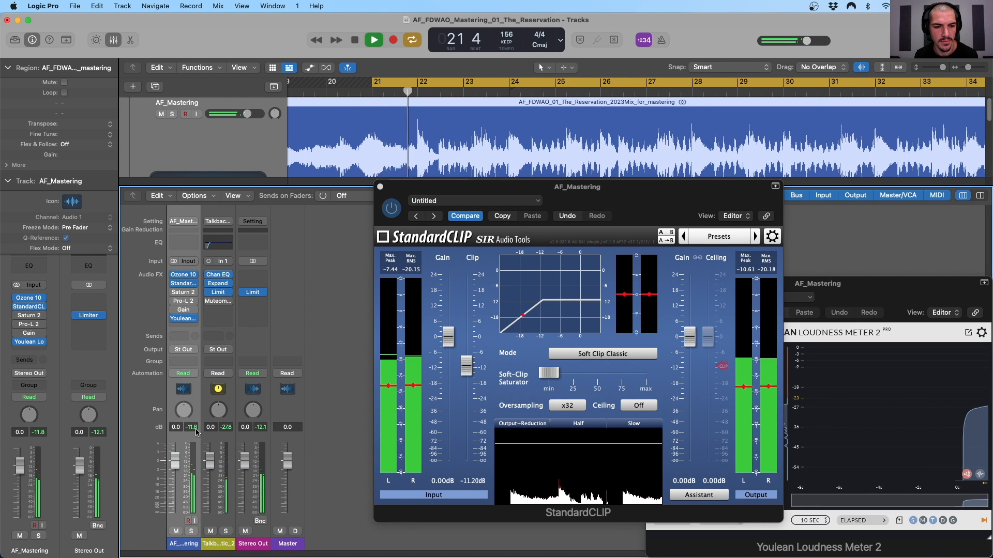
pyautogui.press('space')
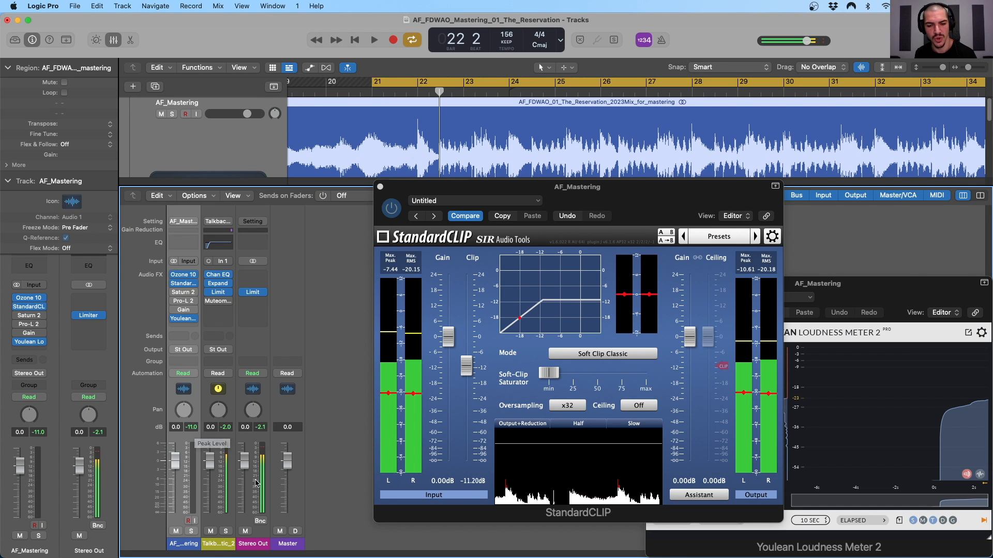
# Open Saturn 2 from the AF_Mastering channel's effects chain and close StandardCLIP's window.
pyautogui.moveTo(591, 193); pyautogui.dragTo(528, 219)
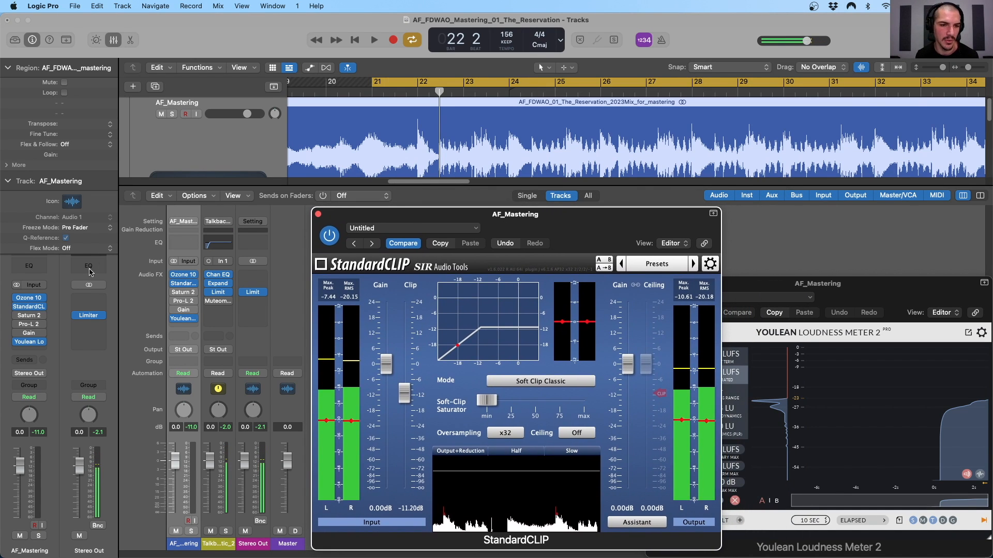
pyautogui.click(184, 292)
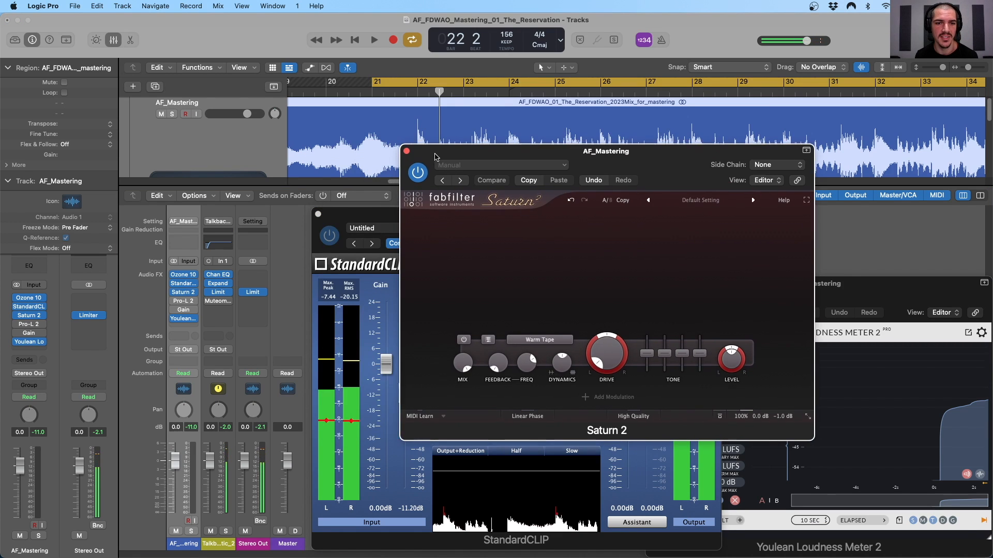
pyautogui.click(318, 214)
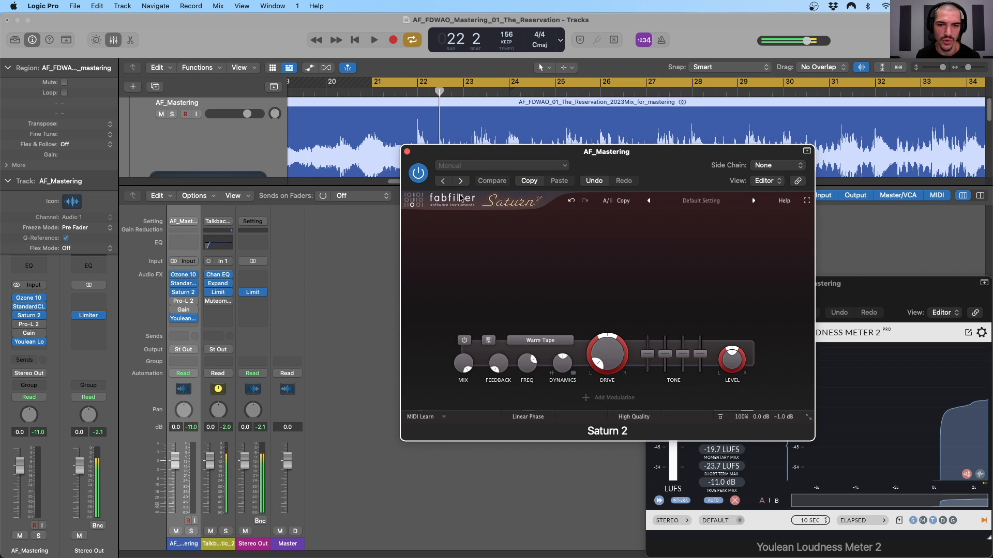
pyautogui.moveTo(462, 159); pyautogui.dragTo(396, 153)
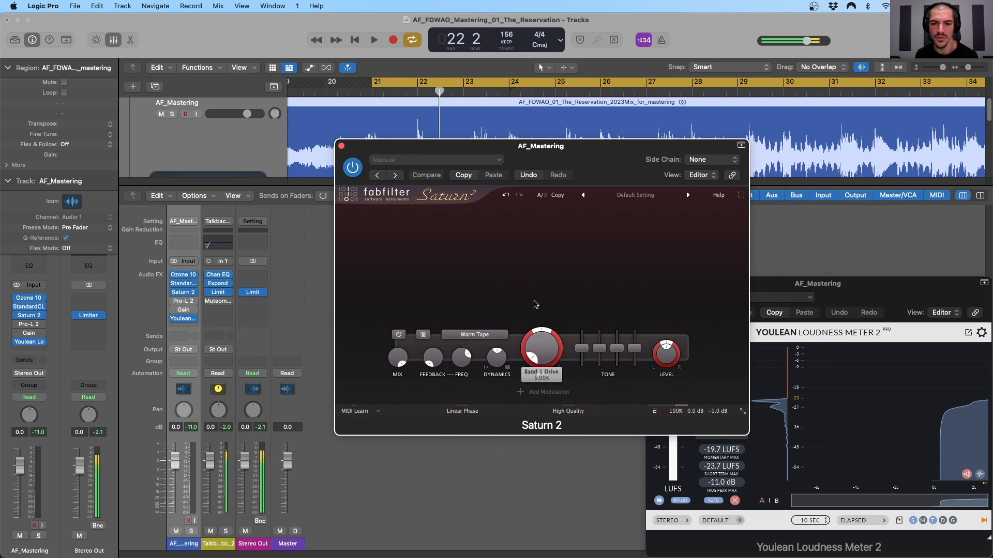
# Try splitting Saturn 2's spectrum into three frequency bands, and undo the splits.
pyautogui.click(514, 212)
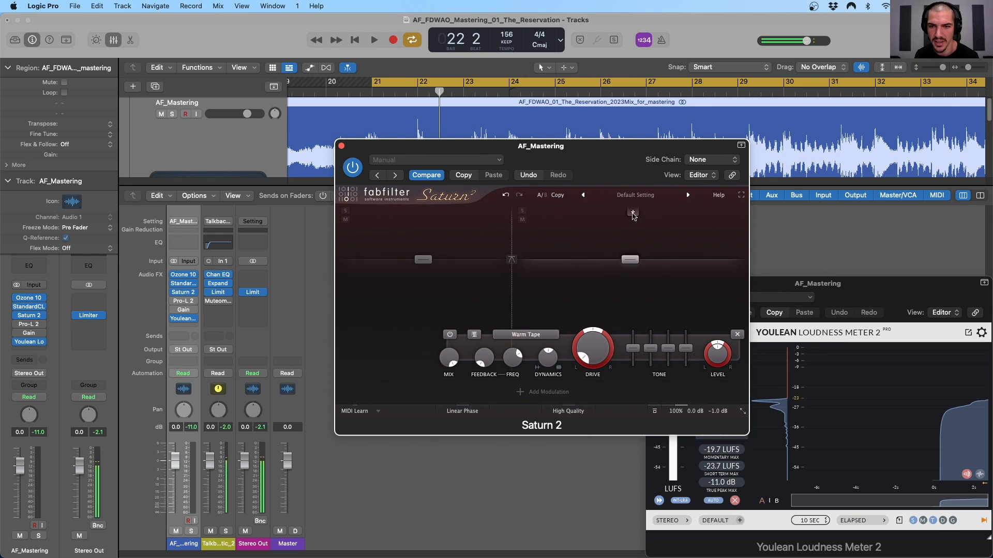
pyautogui.click(634, 213)
pyautogui.click(644, 219)
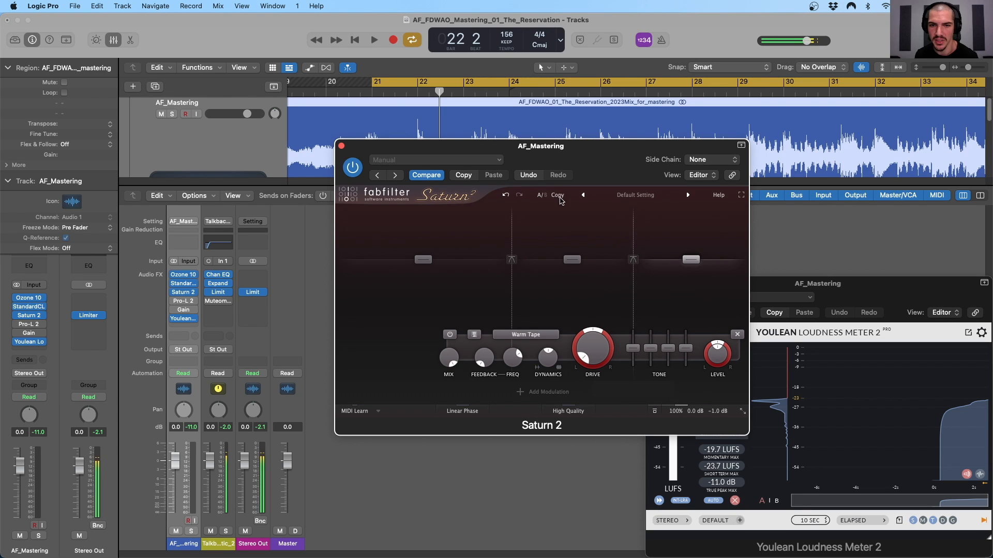
pyautogui.click(510, 195)
pyautogui.click(510, 195)
pyautogui.click(510, 195)
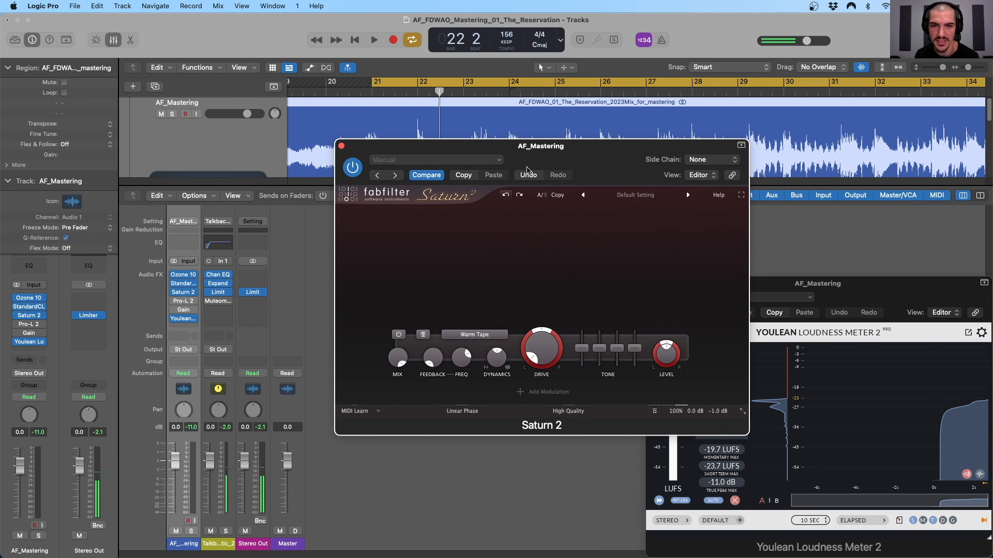
# Play the loud section from bar 22 and raise Saturn 2's Warm Tape Drive slightly above 5%.
pyautogui.moveTo(537, 162); pyautogui.dragTo(540, 210)
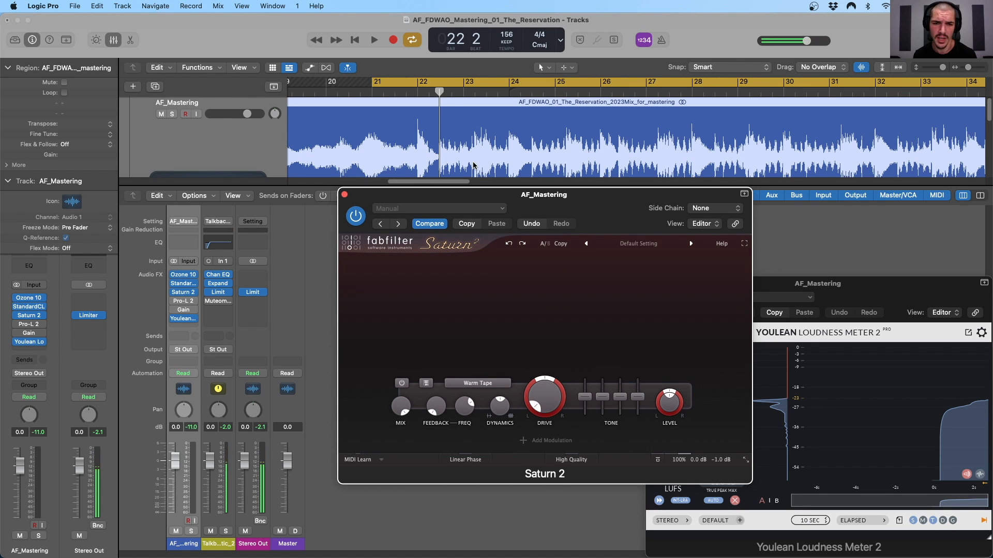
pyautogui.press('super+Left')
pyautogui.press('super+Left')
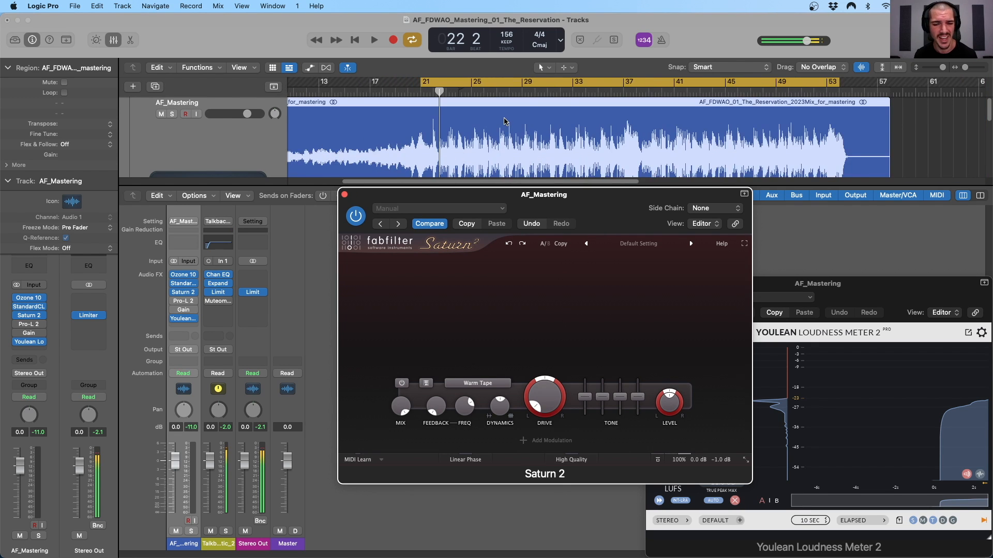
pyautogui.moveTo(527, 197); pyautogui.dragTo(515, 224)
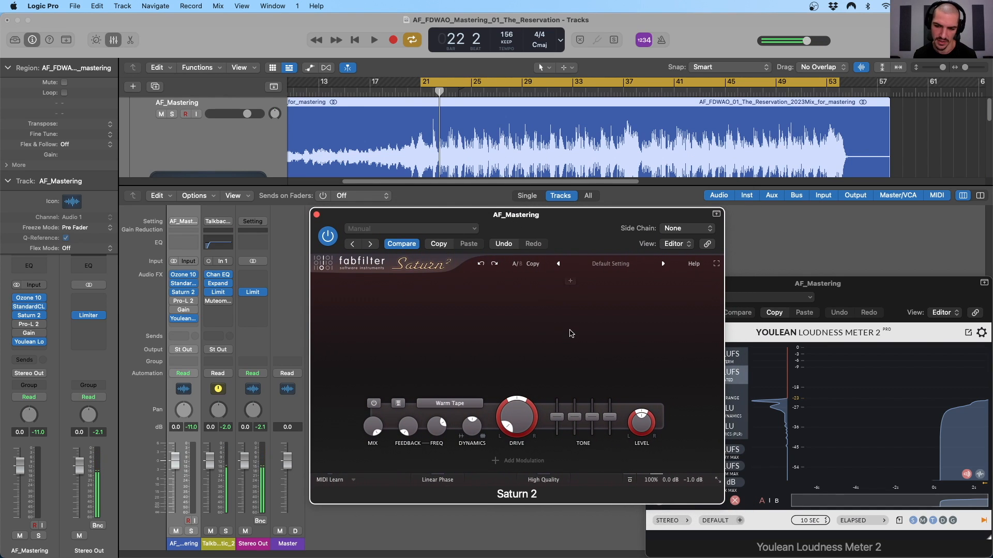
pyautogui.press('space')
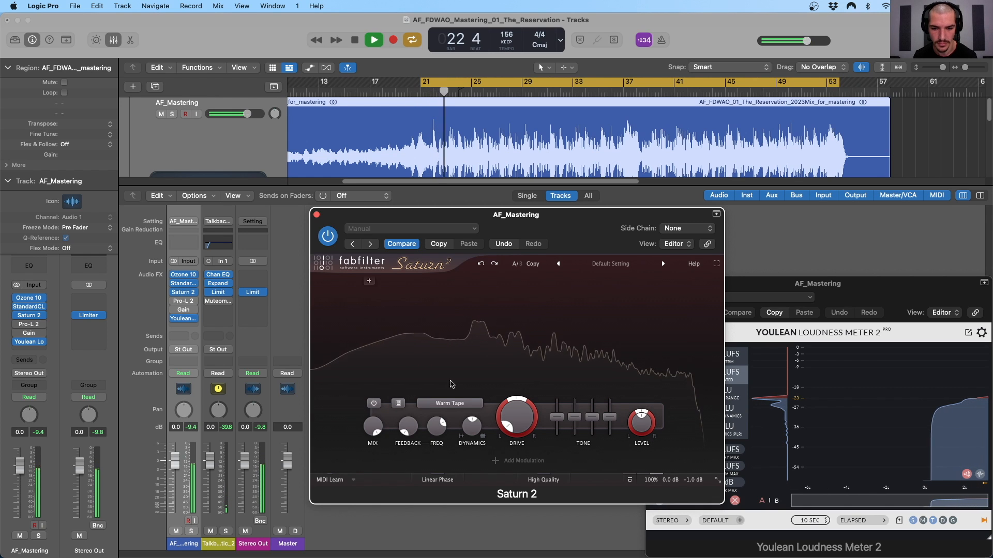
pyautogui.moveTo(524, 421)
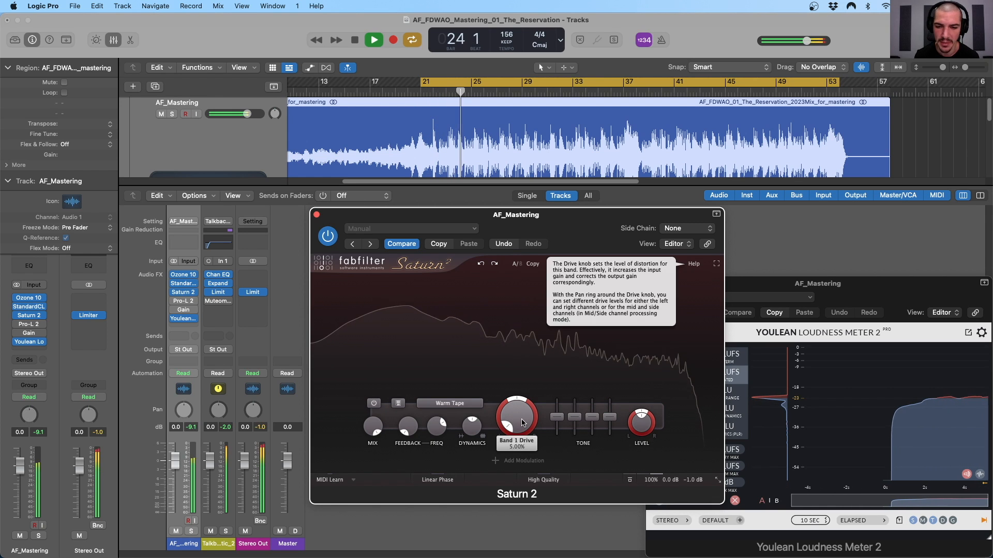
pyautogui.moveTo(523, 421); pyautogui.dragTo(520, 408)
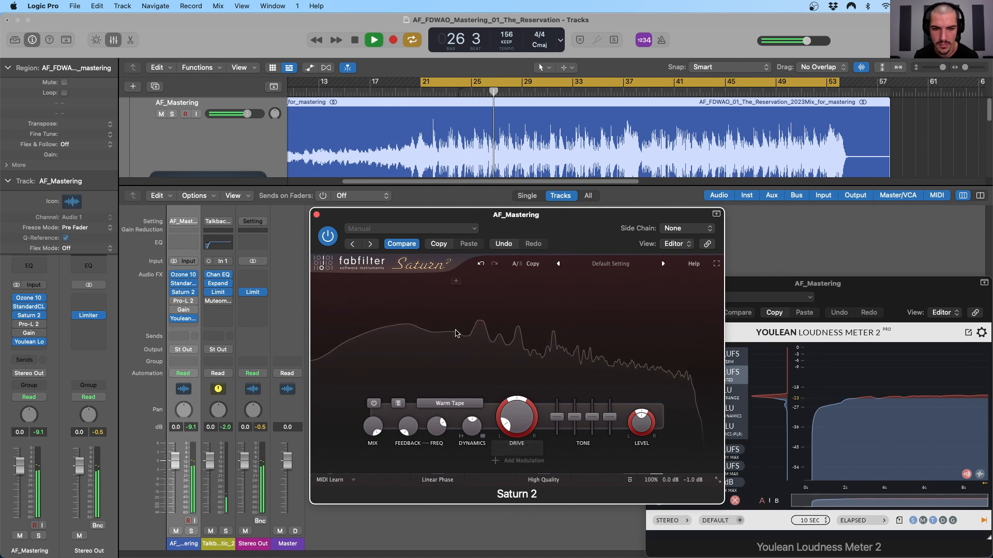
# Bypass Saturn 2 during playback and lower its output gain to -2.21 dB to match the bypassed level.
pyautogui.click(326, 237)
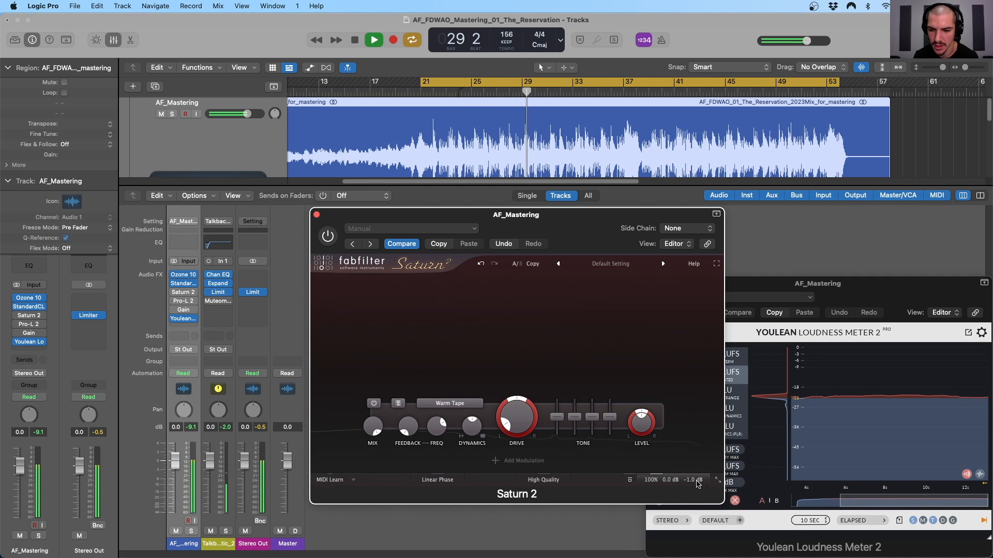
pyautogui.moveTo(694, 488)
pyautogui.moveTo(694, 488); pyautogui.dragTo(696, 512)
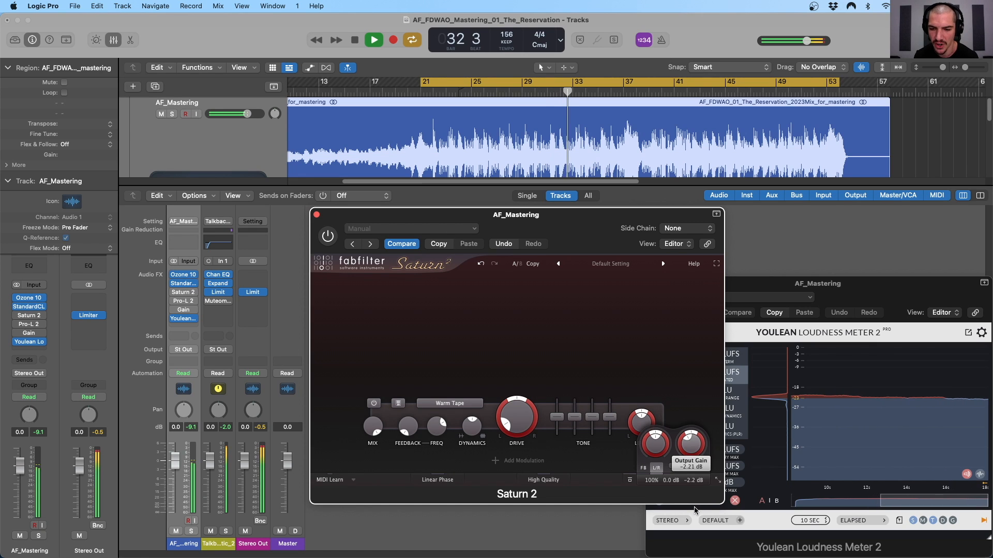
# Compare the song with Saturn 2 enabled and bypassed several times, leave it bypassed, and stop playback.
pyautogui.click(328, 237)
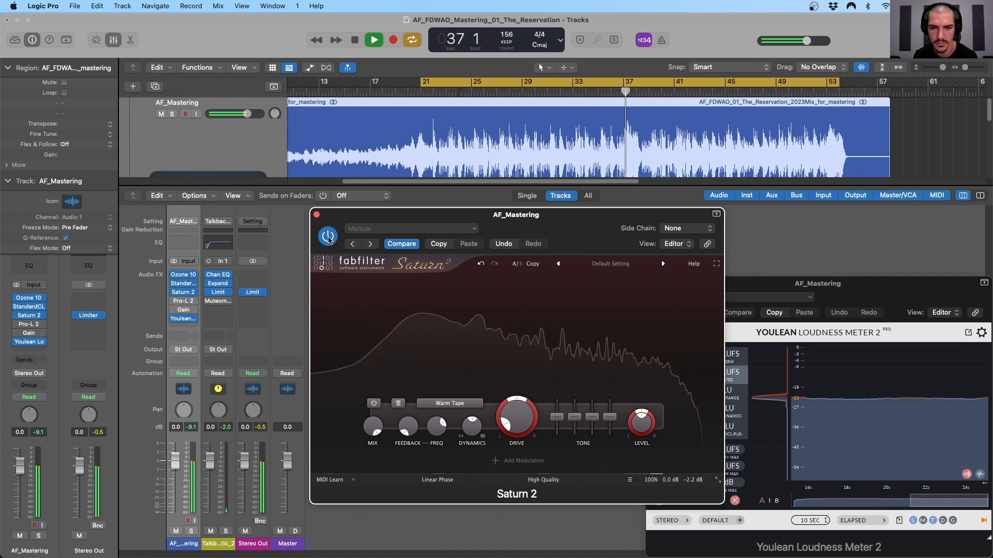
pyautogui.click(328, 237)
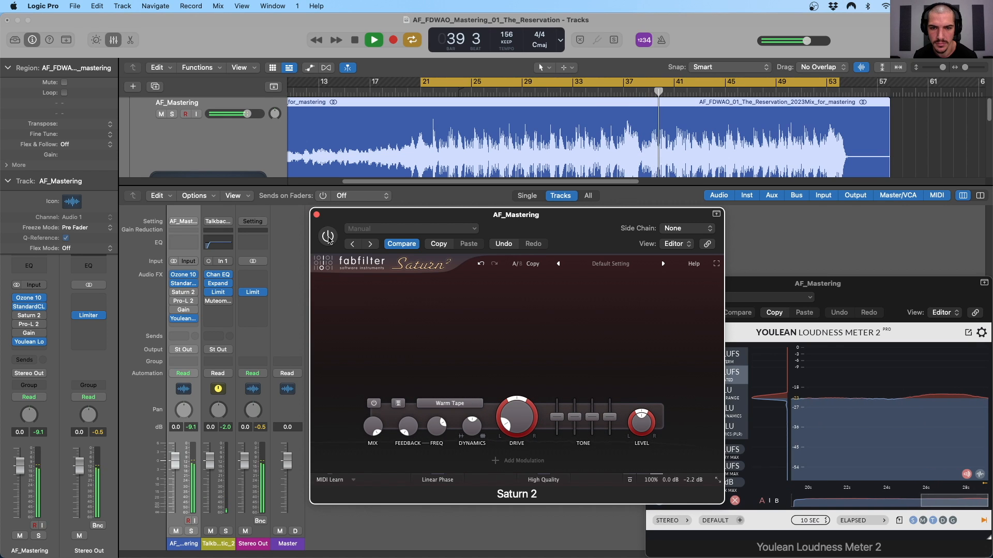
pyautogui.click(328, 237)
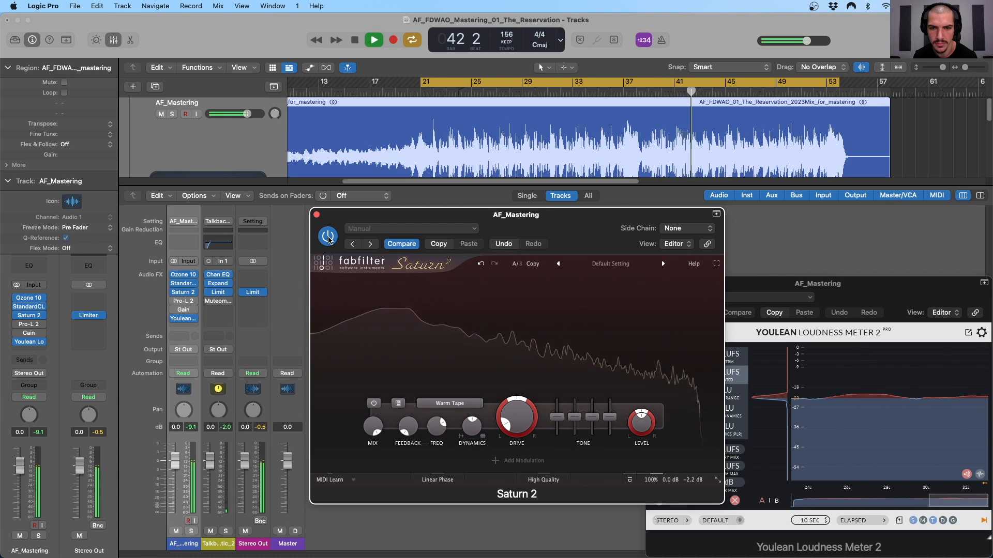
pyautogui.click(328, 238)
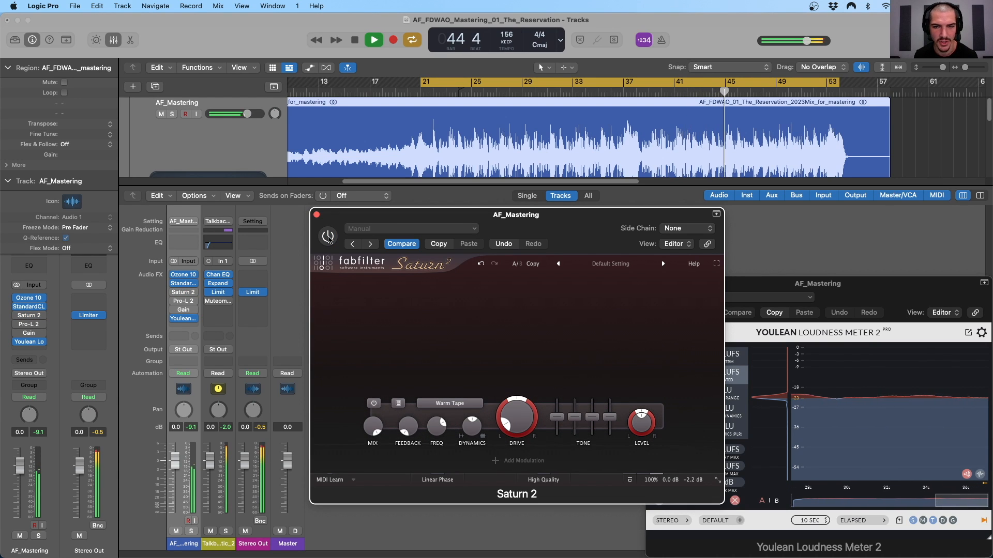
pyautogui.click(328, 238)
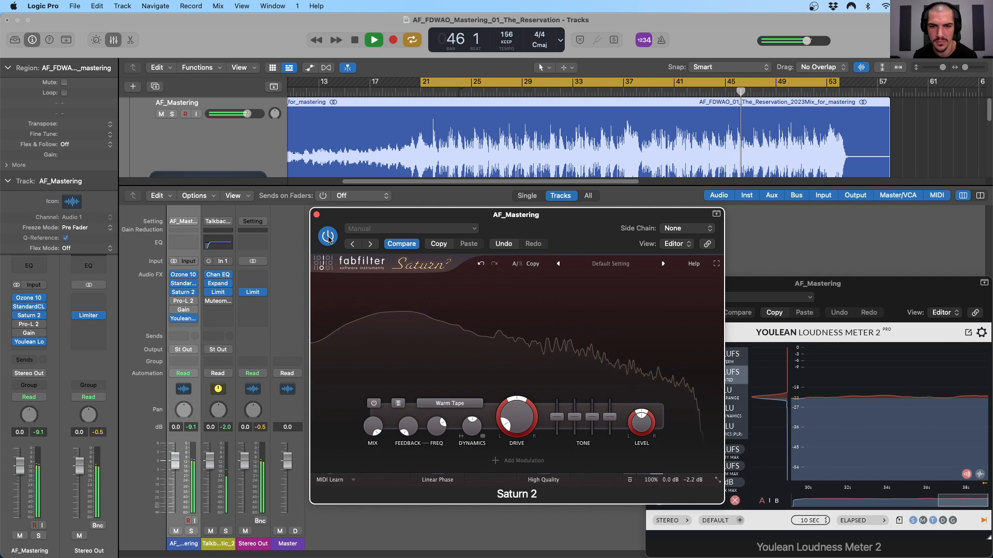
pyautogui.click(329, 237)
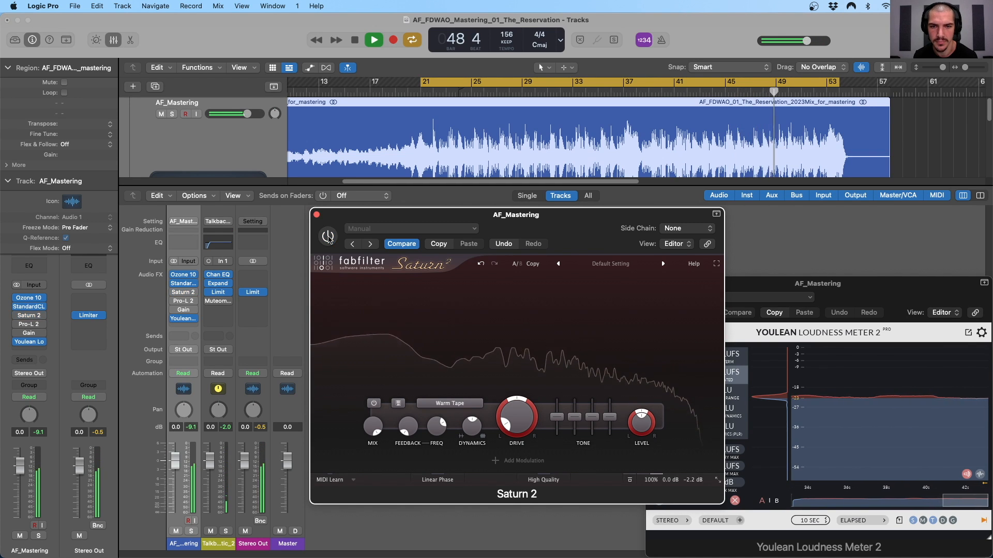
pyautogui.press('space')
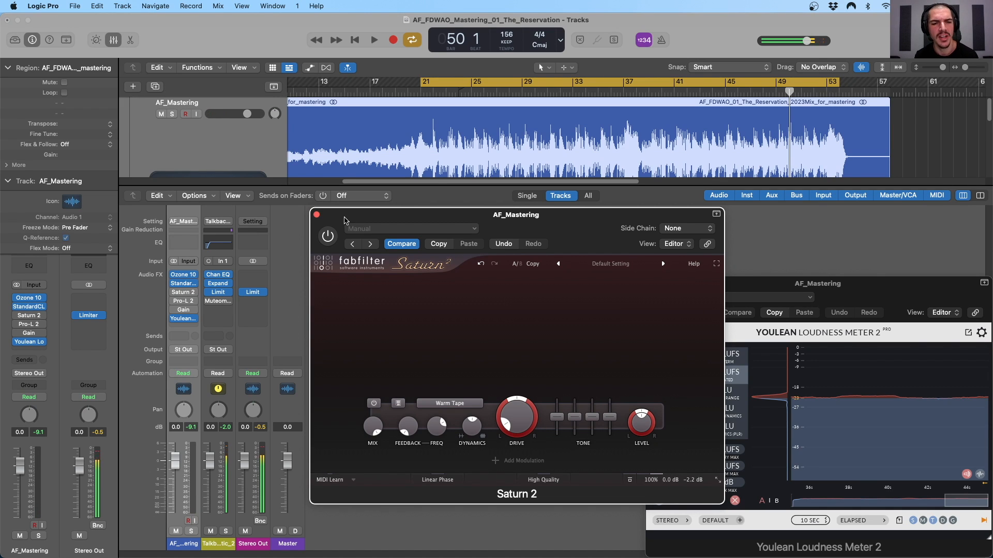
# Open the Pro-L 2 limiter on the AF_Mastering channel, enable it, and set its gain to 0.00 dB.
pyautogui.moveTo(331, 215); pyautogui.dragTo(352, 231)
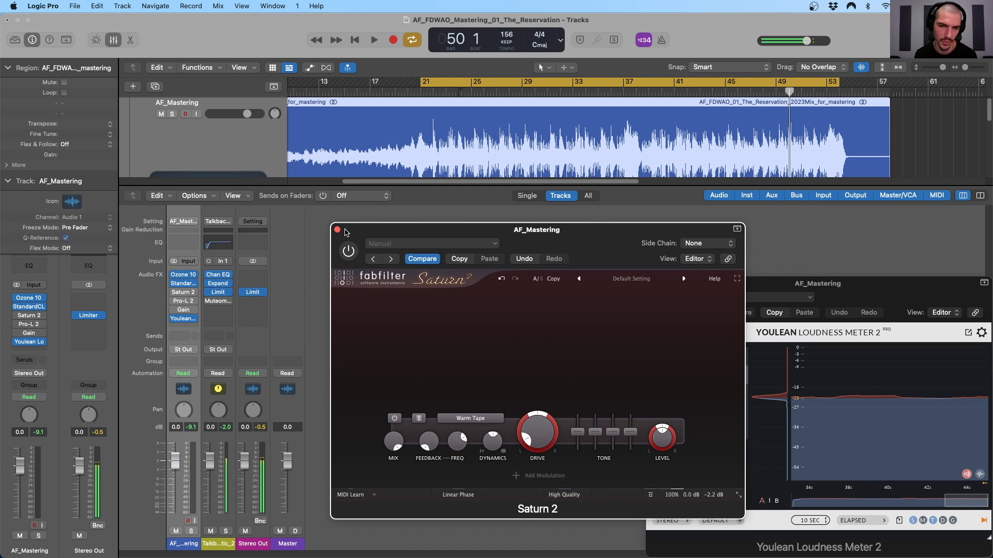
pyautogui.moveTo(348, 236); pyautogui.dragTo(345, 228)
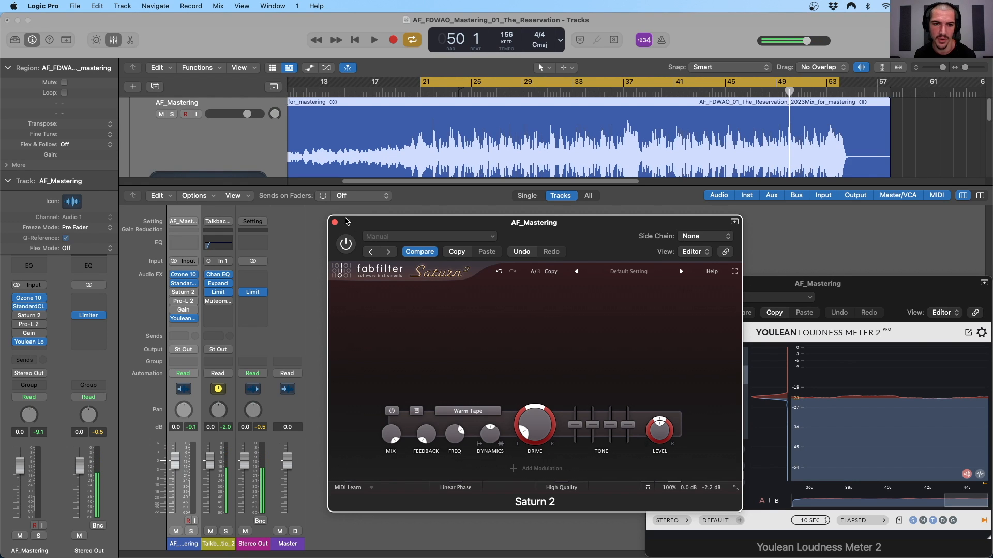
pyautogui.moveTo(344, 228); pyautogui.dragTo(338, 224)
pyautogui.moveTo(212, 294)
pyautogui.click(183, 301)
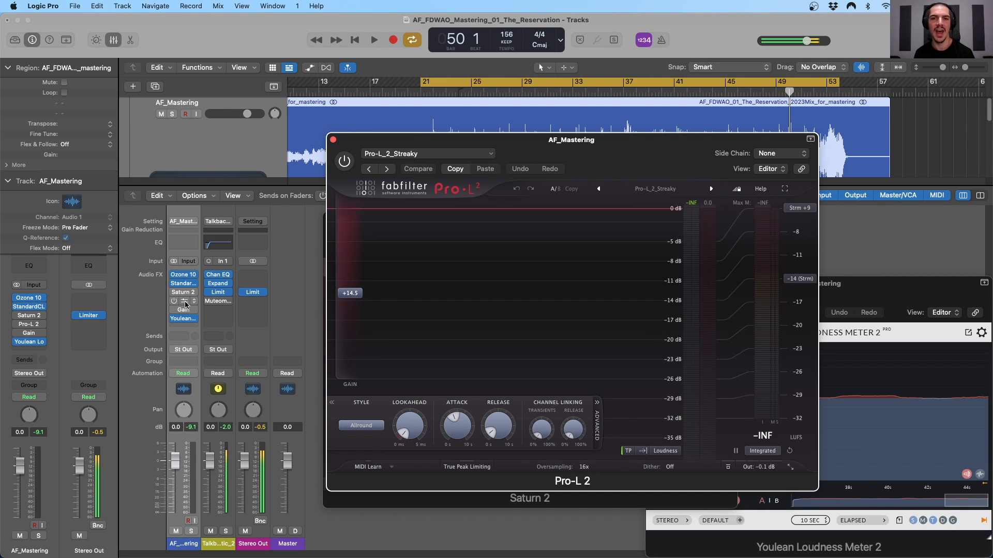
pyautogui.moveTo(348, 295)
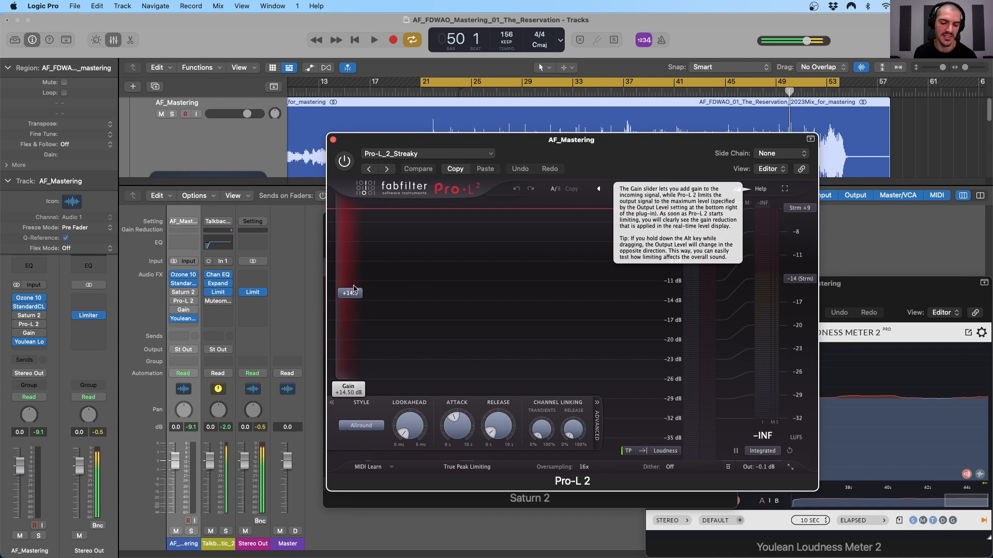
pyautogui.moveTo(764, 468)
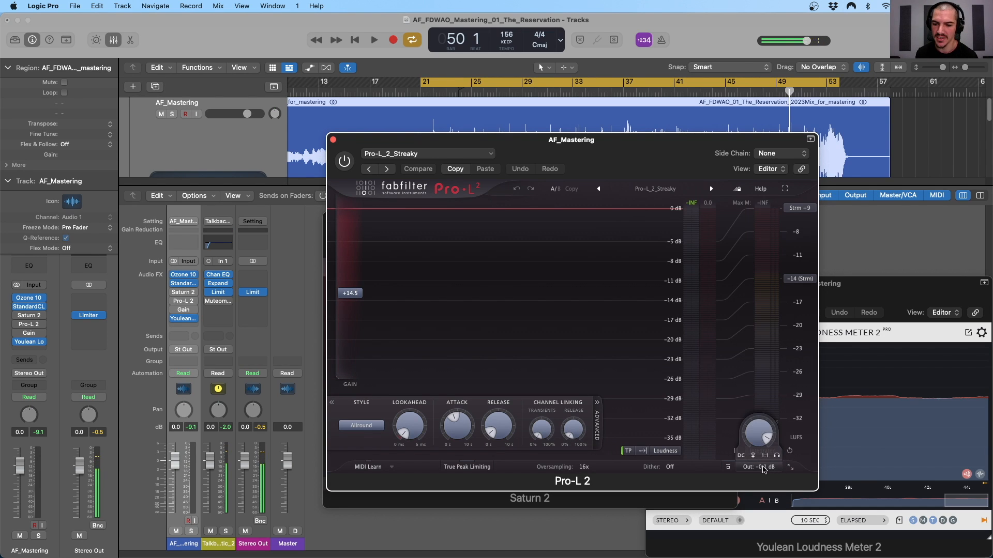
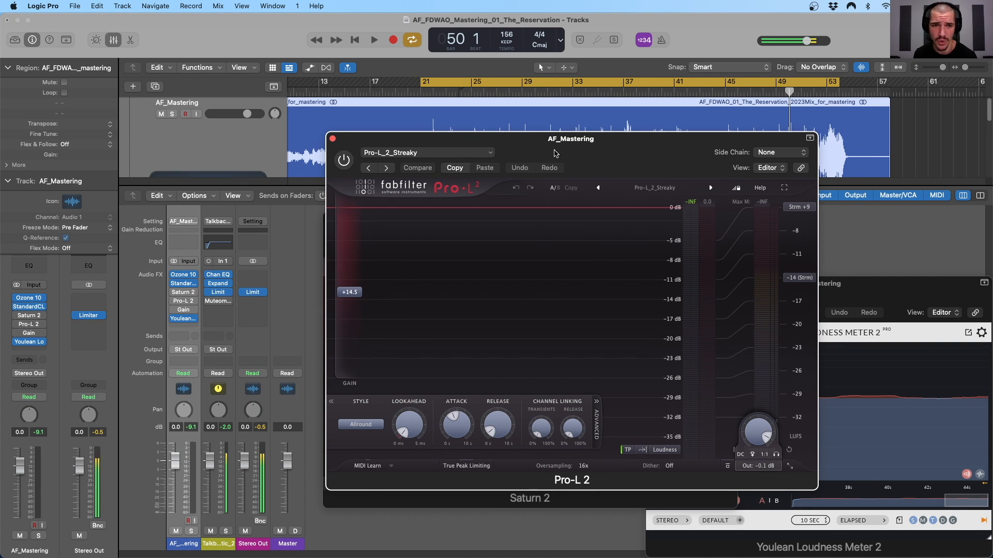
pyautogui.moveTo(496, 157); pyautogui.dragTo(464, 150)
pyautogui.moveTo(318, 288); pyautogui.dragTo(322, 373)
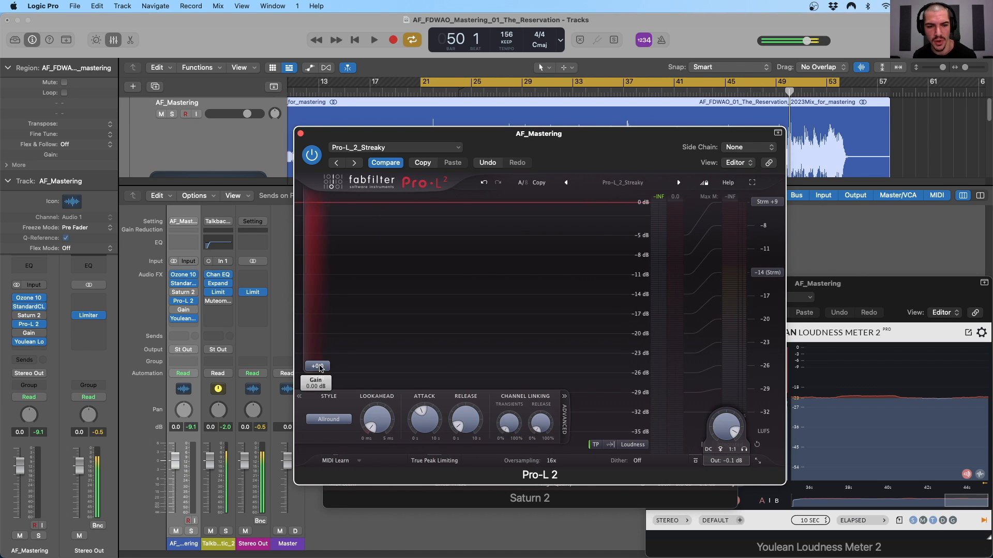
# Set Pro-L 2's loudness meter target to -9 LUFS (CD).
pyautogui.moveTo(380, 423)
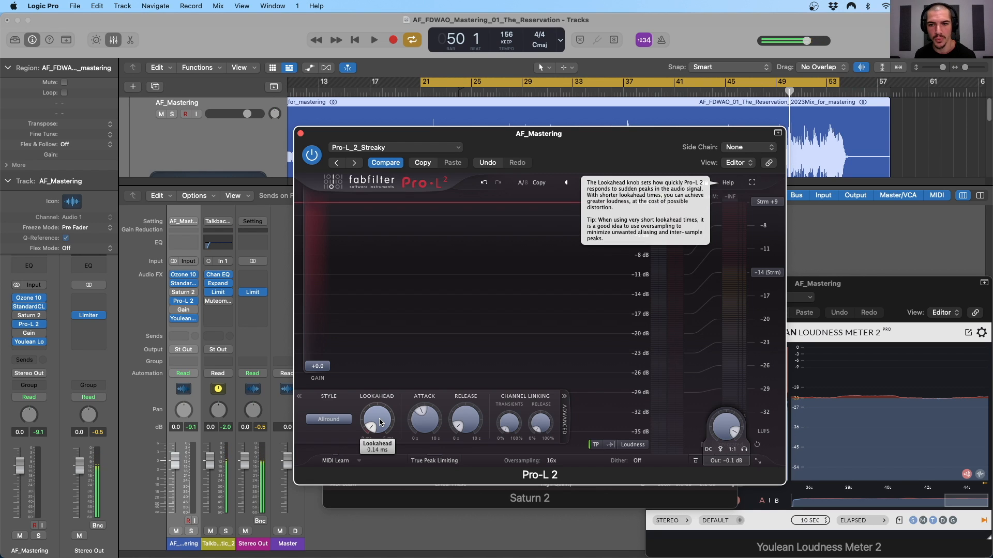
pyautogui.moveTo(425, 423)
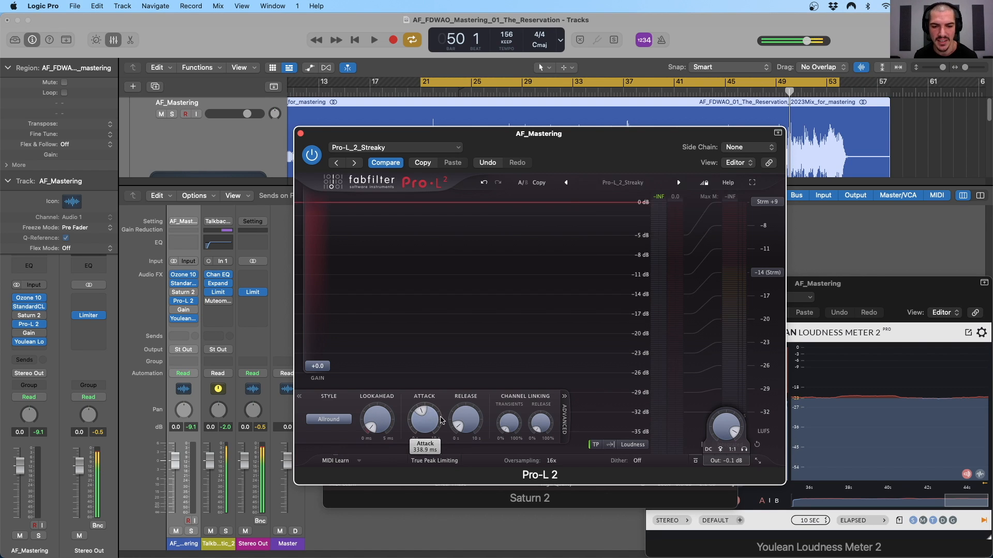
pyautogui.moveTo(469, 421)
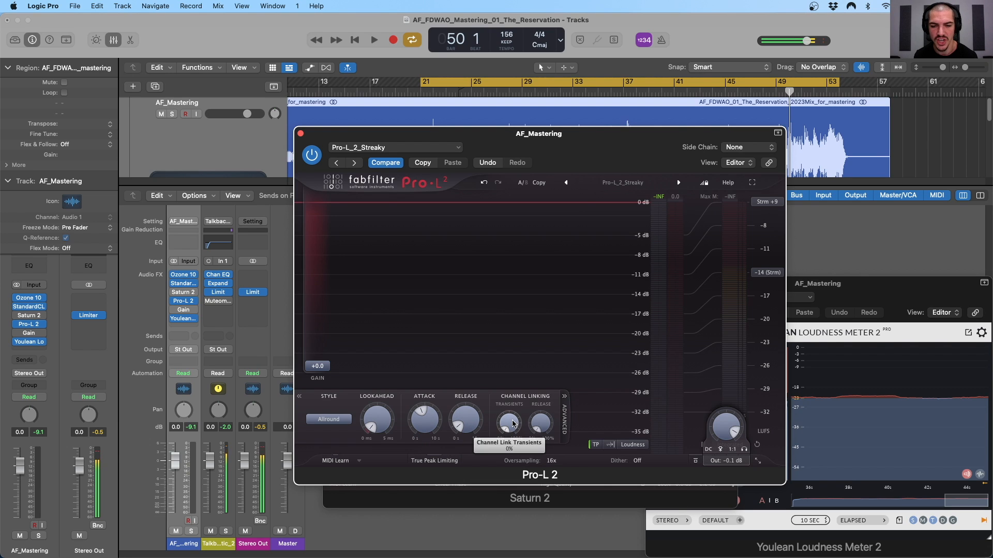
pyautogui.moveTo(542, 424)
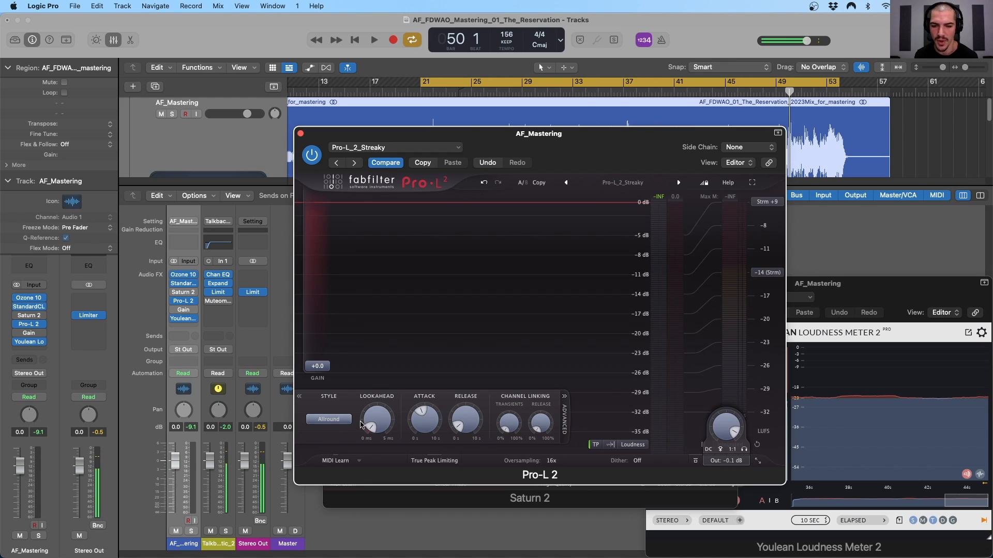
pyautogui.click(769, 276)
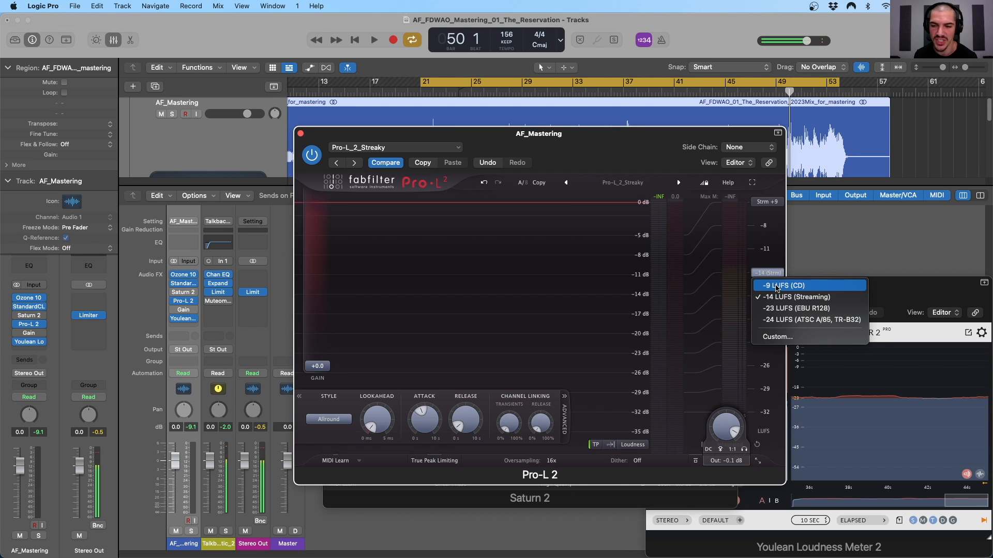
pyautogui.click(776, 287)
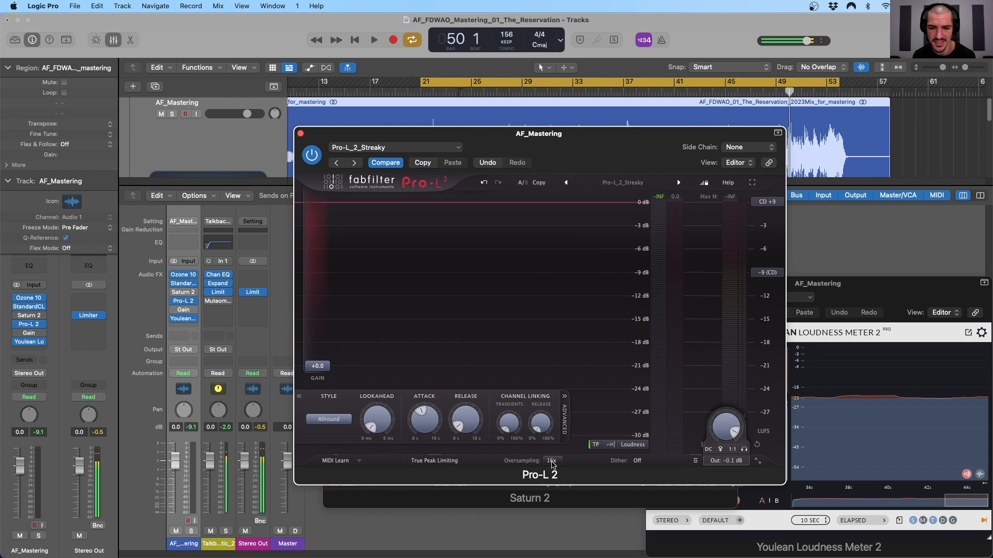
# Reposition the Pro-L 2 window and set its oversampling to 4x.
pyautogui.click(617, 463)
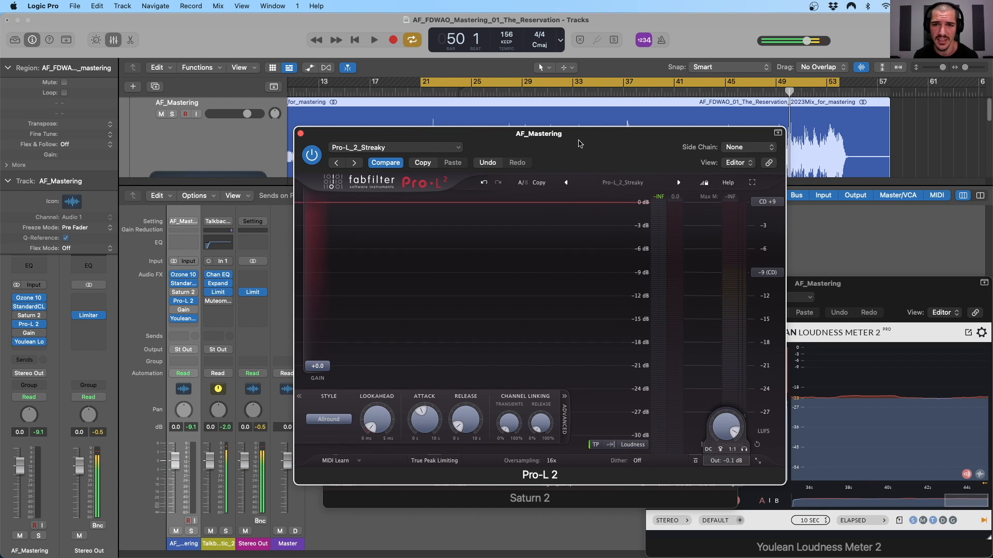
pyautogui.moveTo(579, 140); pyautogui.dragTo(618, 178)
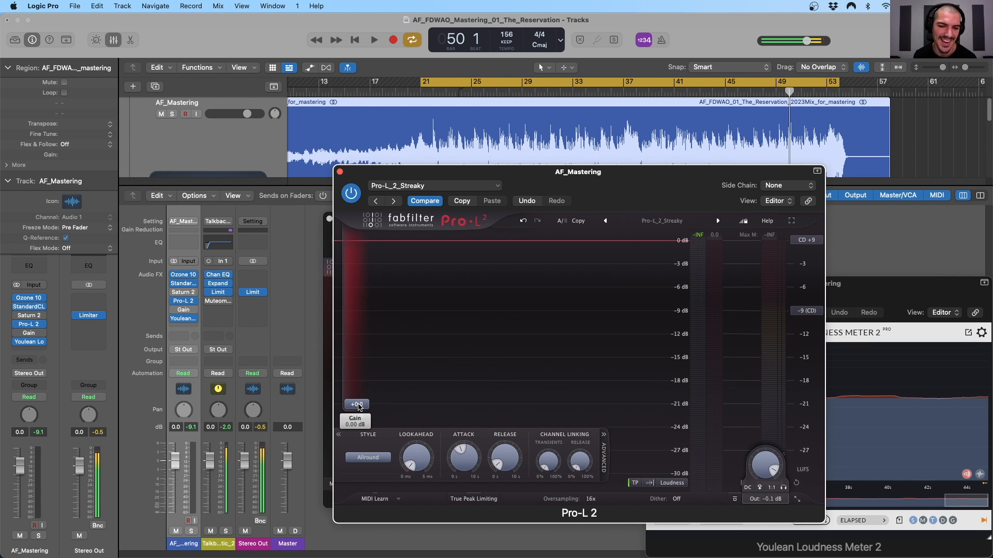
pyautogui.moveTo(358, 405)
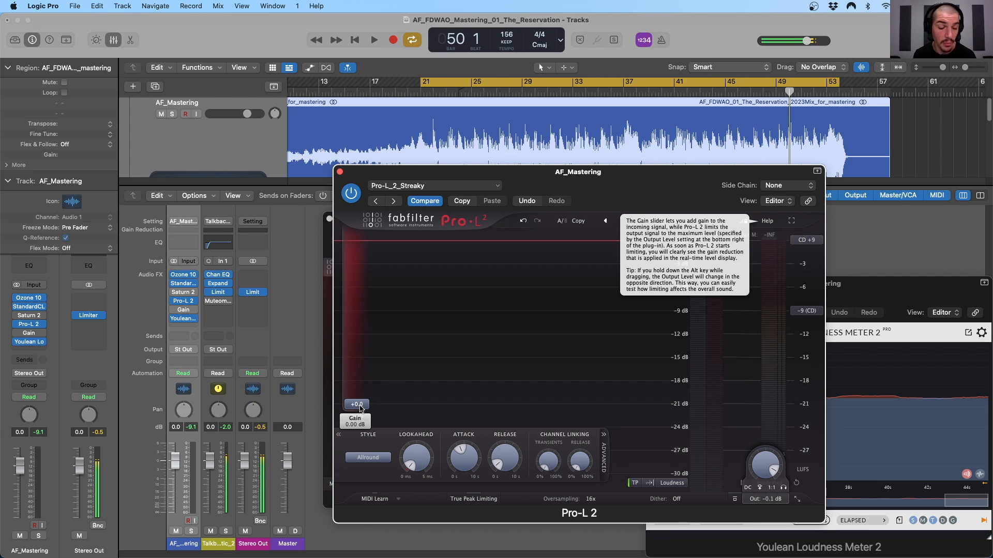
pyautogui.press('space')
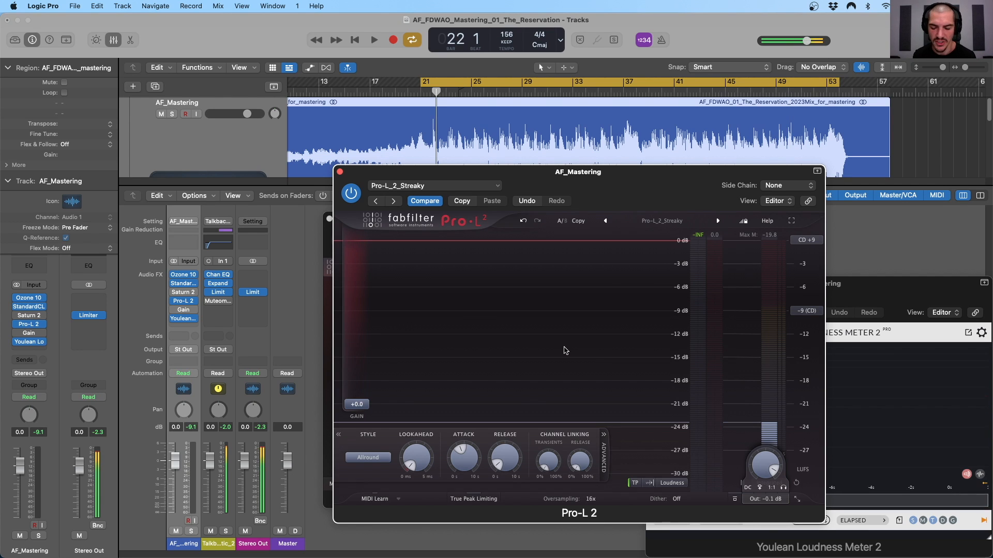
pyautogui.click(592, 499)
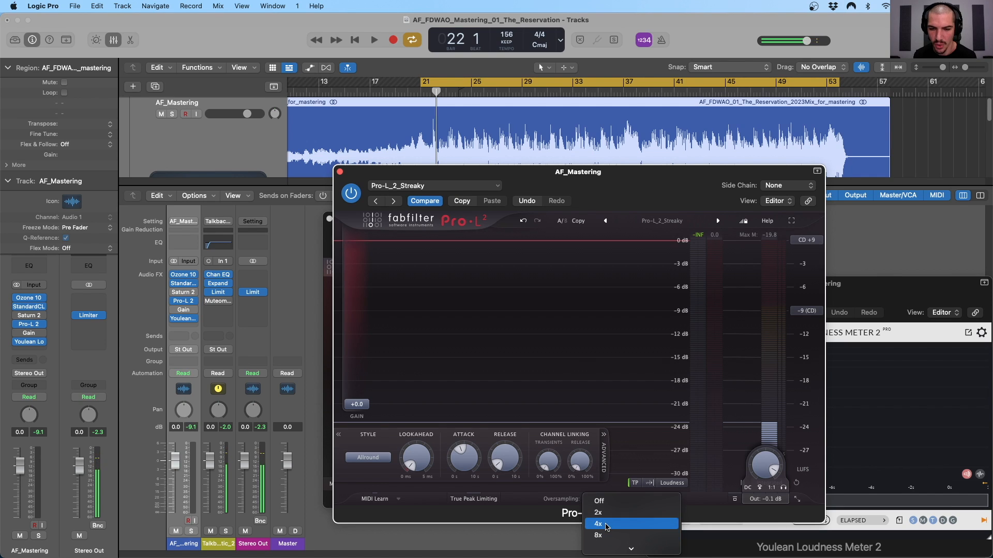
pyautogui.click(610, 536)
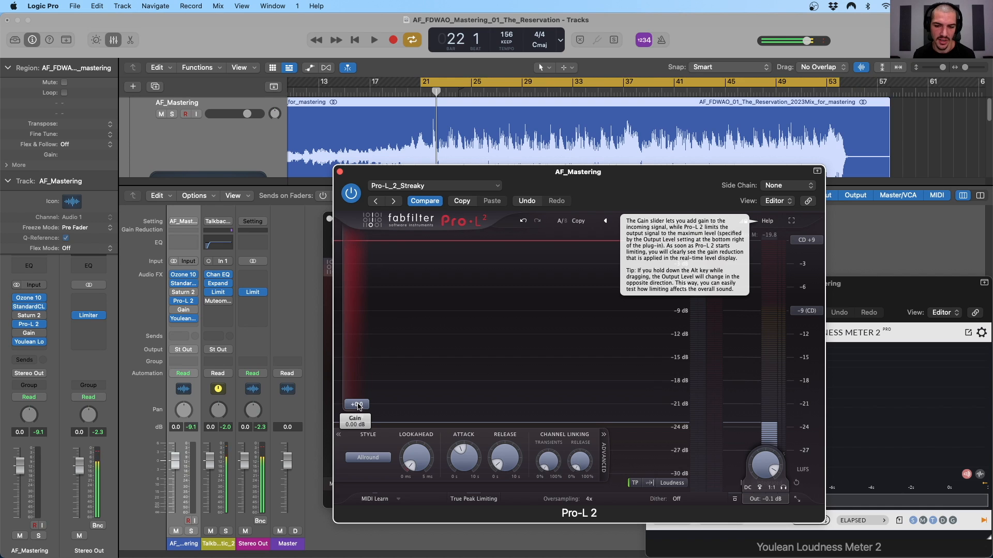
# Play the song, raise Pro-L 2's gain to about +13.6 dB, and place its window beside the Youlean meter for comparison.
pyautogui.press('space')
pyautogui.moveTo(358, 407); pyautogui.dragTo(366, 330)
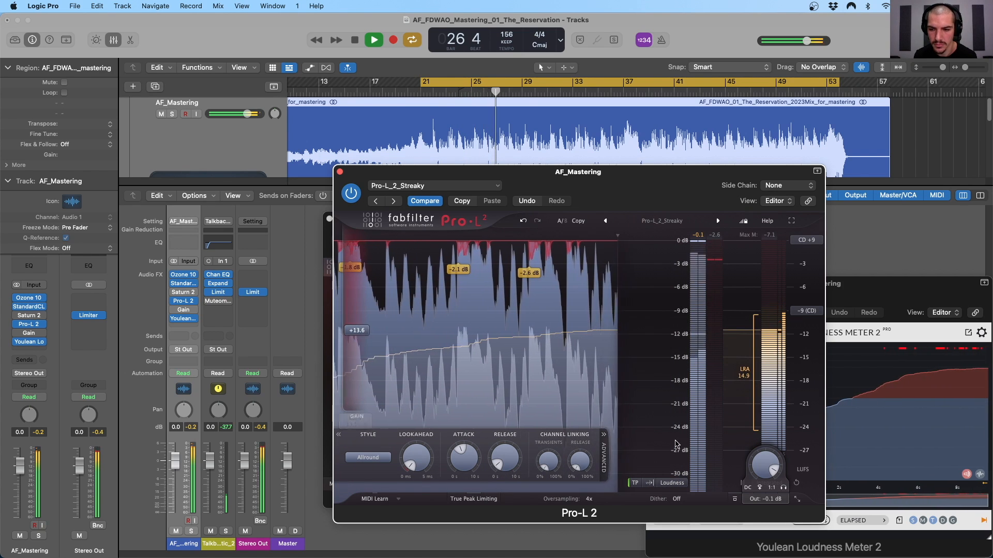
pyautogui.click(833, 317)
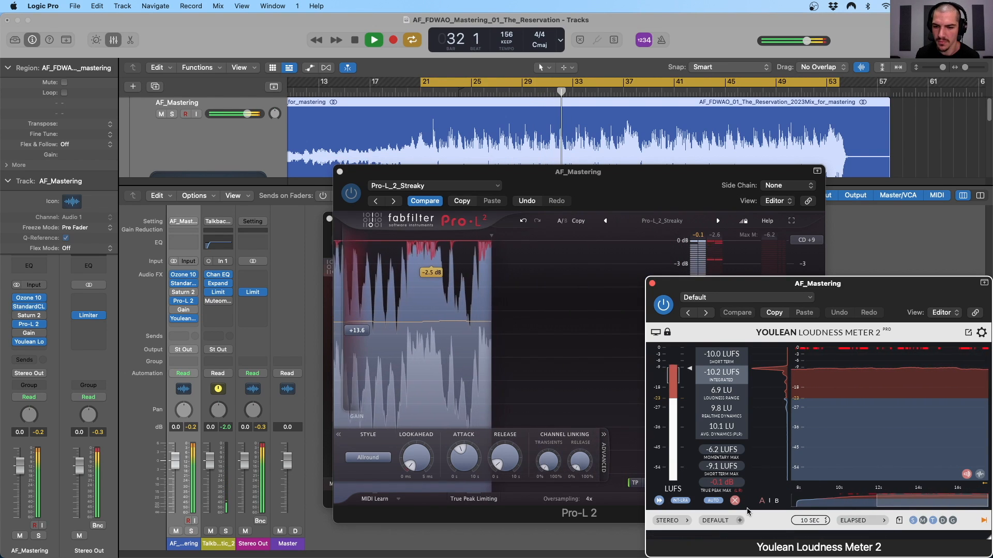
pyautogui.moveTo(666, 187); pyautogui.dragTo(485, 173)
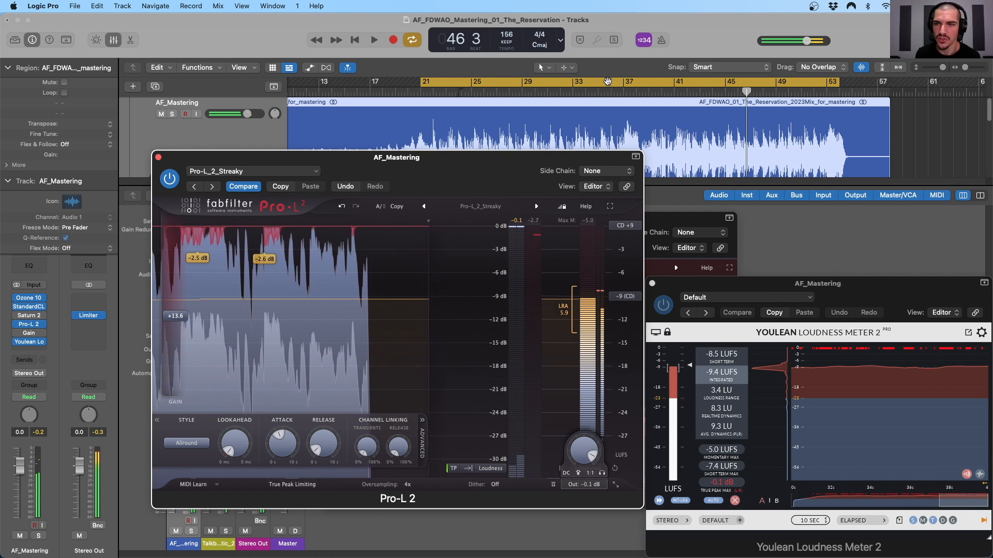
# Turn off cycle playback, then play with Pro-L 2's gain pushed to +20.0 dB to hear extreme limiting, and stop.
pyautogui.click(607, 81)
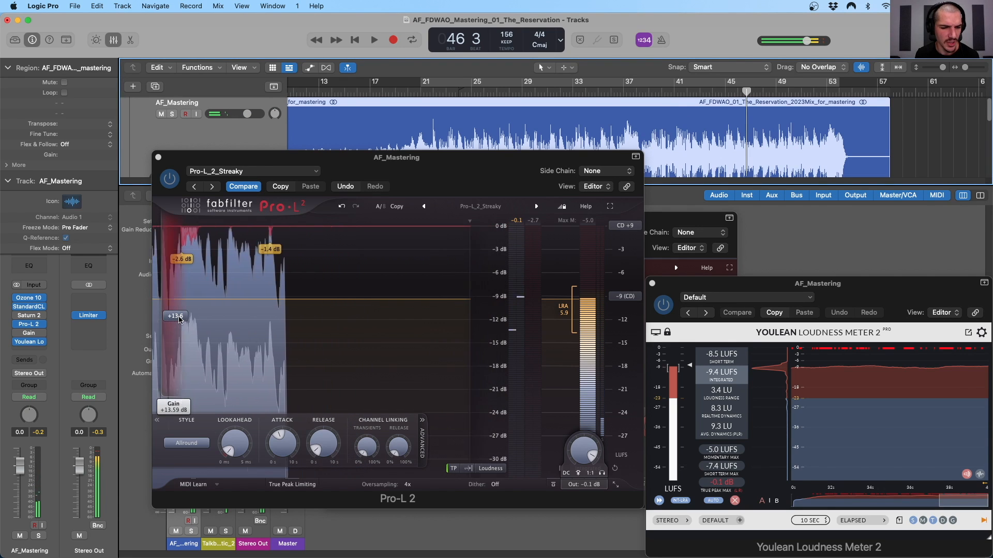
pyautogui.press('space')
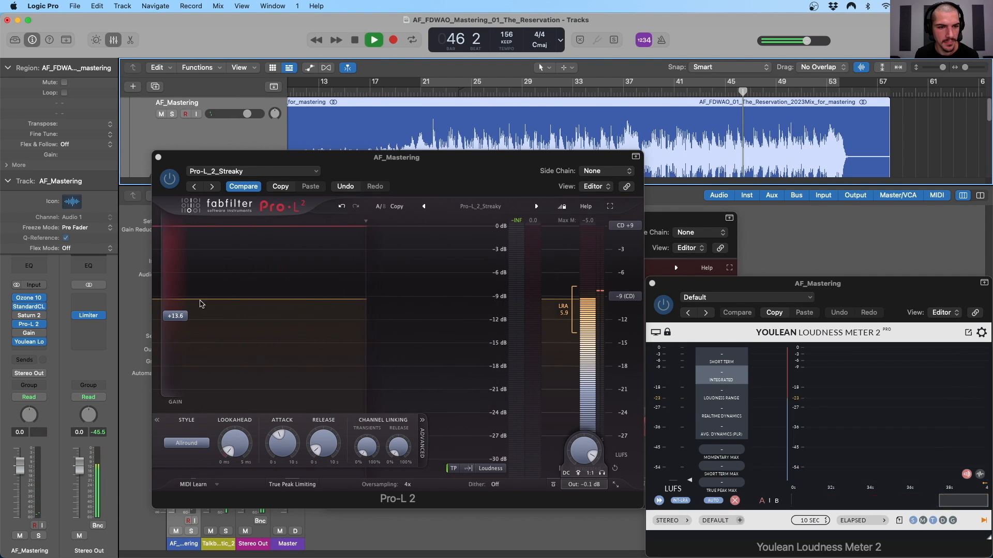
pyautogui.moveTo(176, 316); pyautogui.dragTo(182, 281)
pyautogui.press('space')
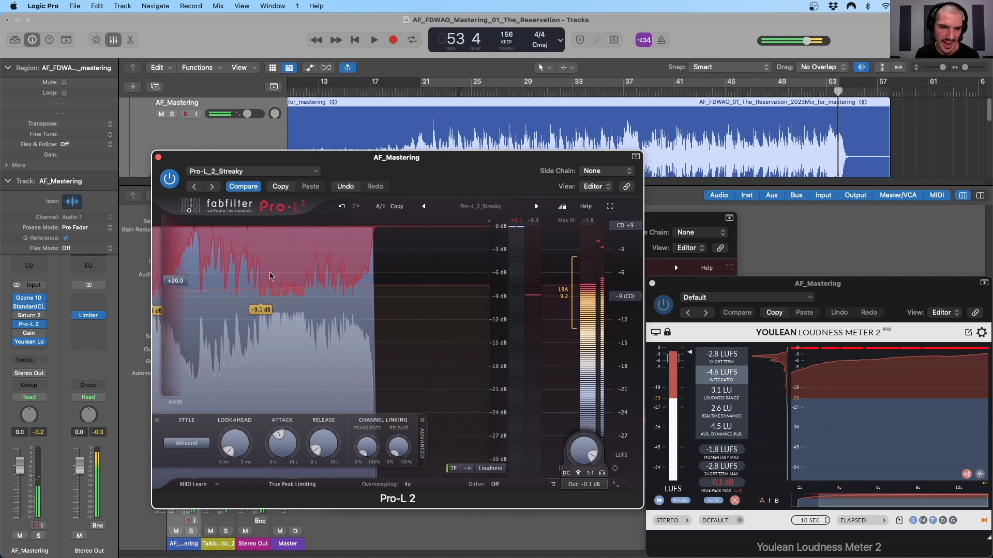
# Return the playhead to bar 21 and lower Pro-L 2's gain to +13.9 dB while checking the integrated loudness.
pyautogui.moveTo(175, 285); pyautogui.dragTo(175, 314)
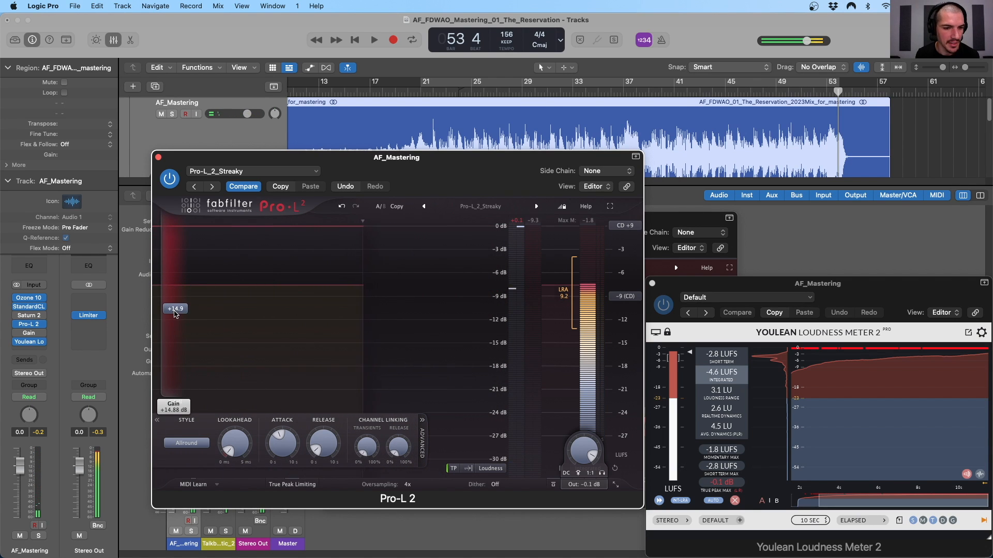
pyautogui.click(421, 92)
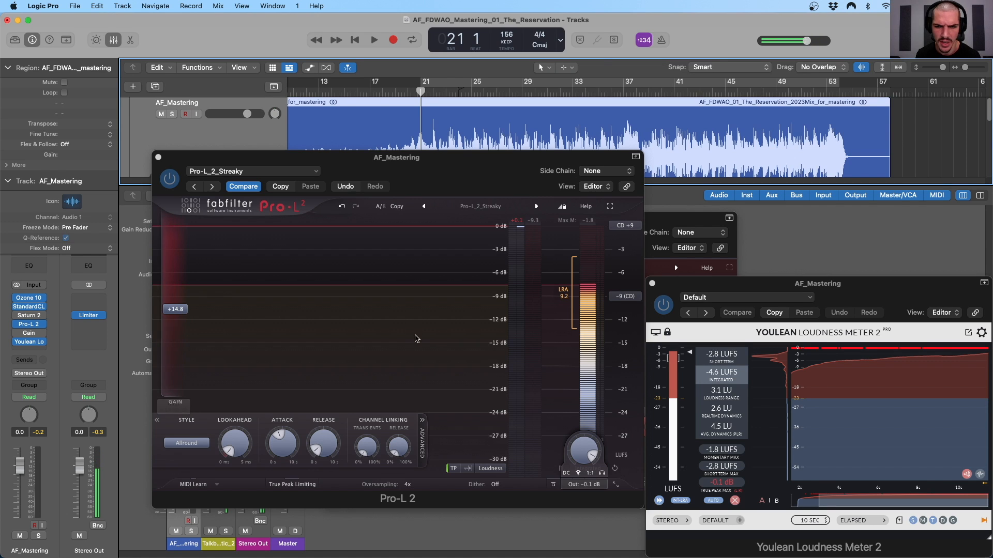
pyautogui.click(724, 376)
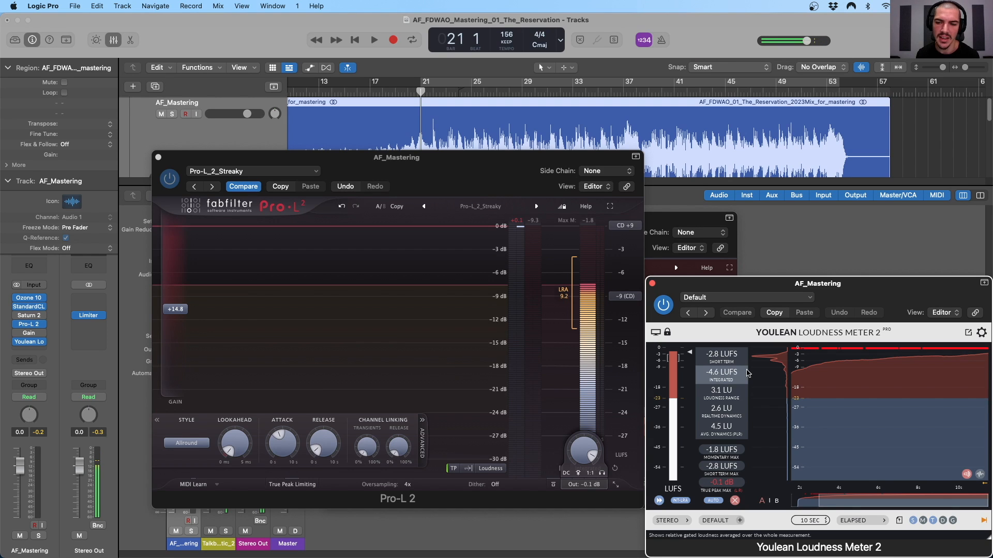
pyautogui.press('space')
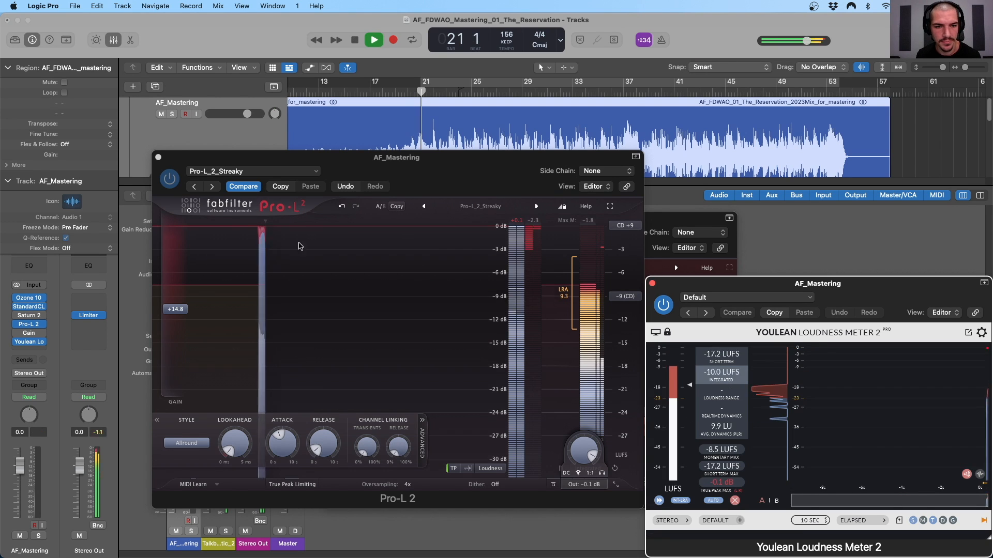
pyautogui.click(178, 315)
pyautogui.moveTo(178, 314); pyautogui.dragTo(178, 319)
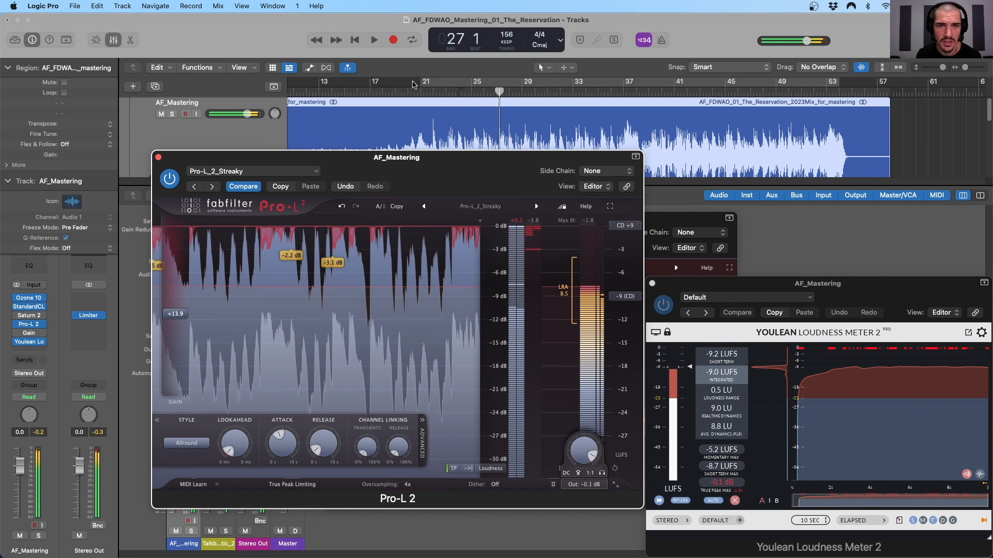
# Replay the song from bar 19, shorten Pro-L 2's attack slightly, stop playback, and move the limiter window aside.
pyautogui.click(334, 138)
pyautogui.press('space')
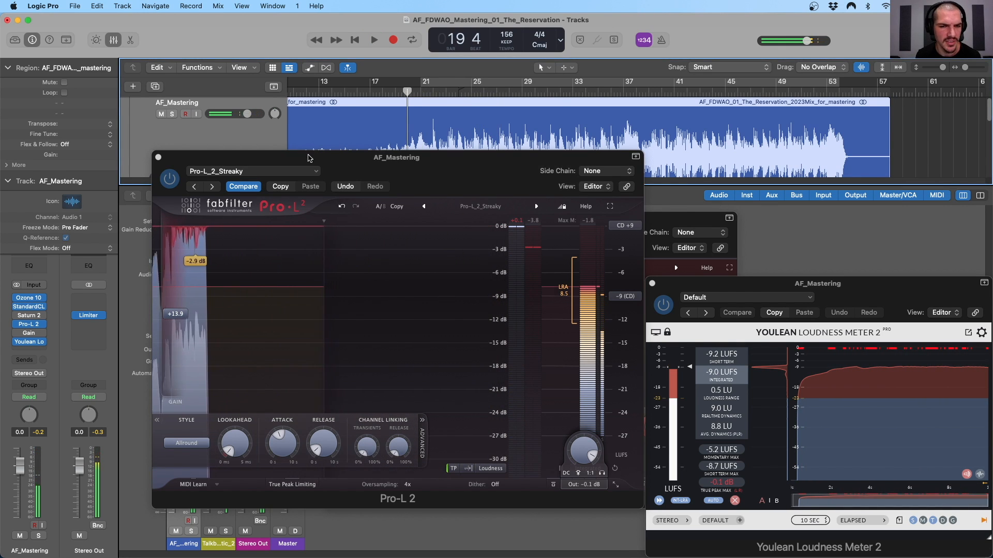
pyautogui.press('space')
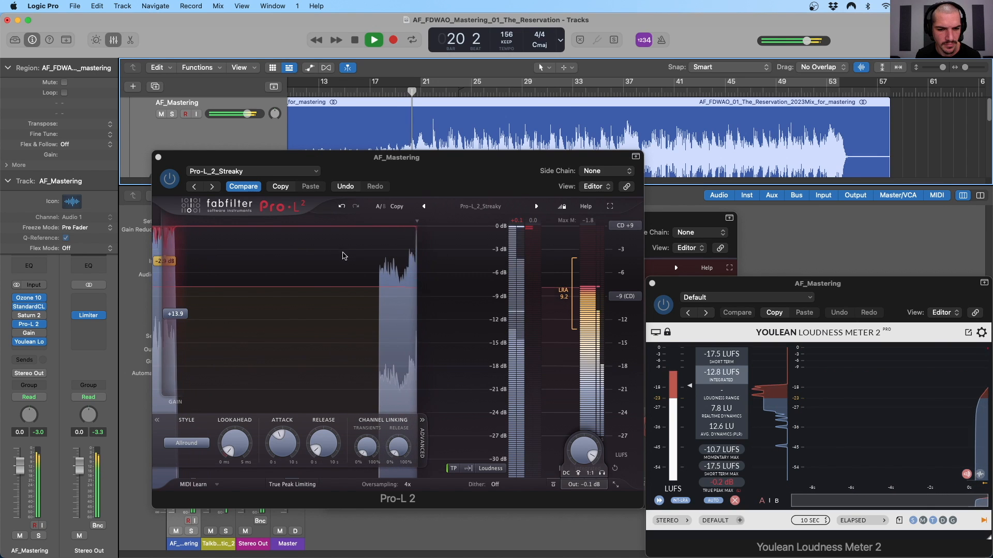
pyautogui.click(282, 449)
pyautogui.scroll(-2, 282, 447)
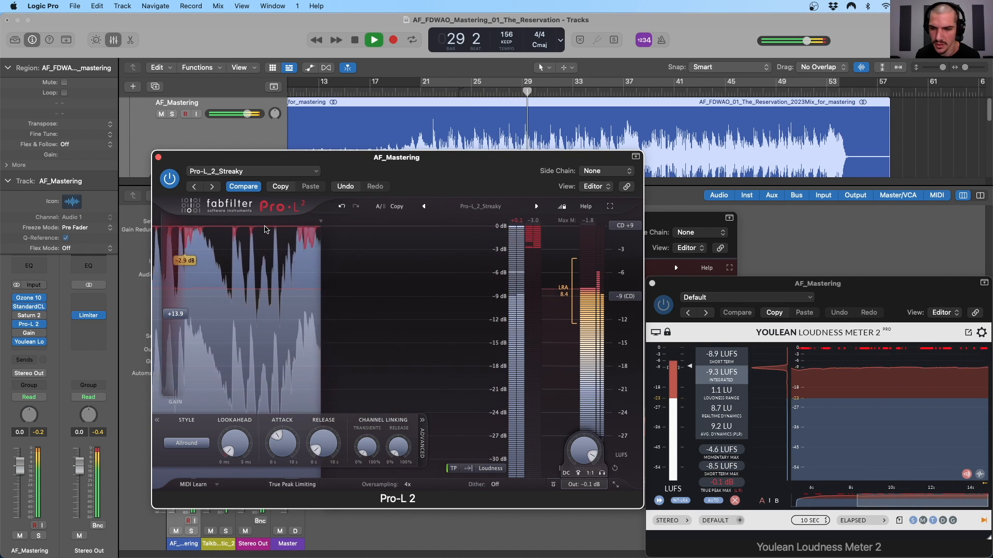
pyautogui.press('space')
pyautogui.moveTo(358, 150); pyautogui.dragTo(566, 177)
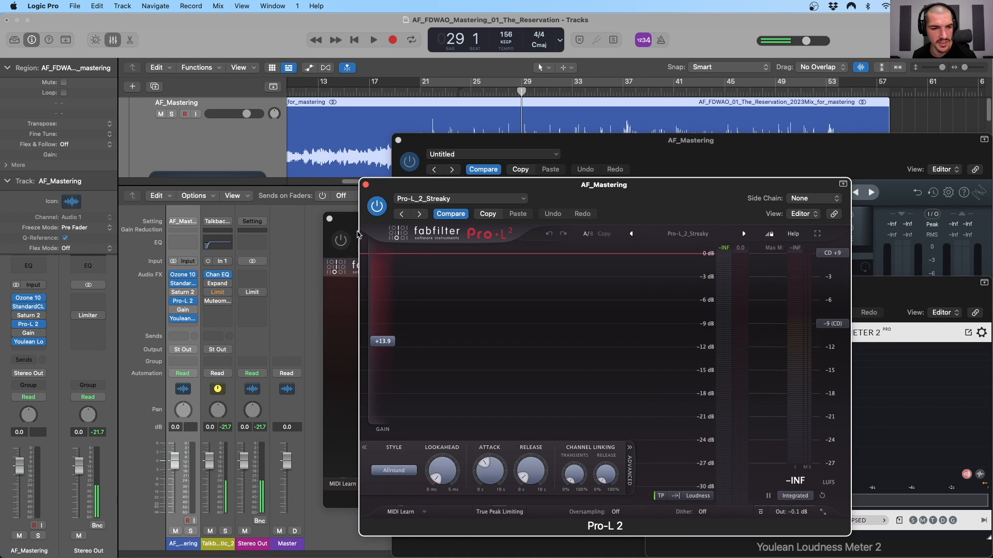
# Add an Equalizer 1 module at the end of Ozone 10's chain and set its low shelf to -1.2 dB at 102 Hz.
pyautogui.click(184, 275)
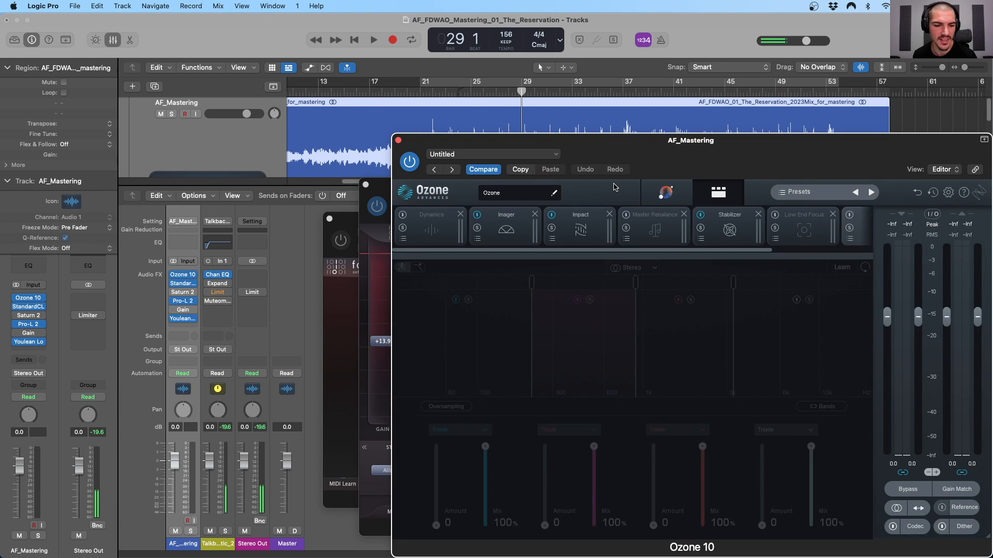
pyautogui.moveTo(646, 159); pyautogui.dragTo(588, 134)
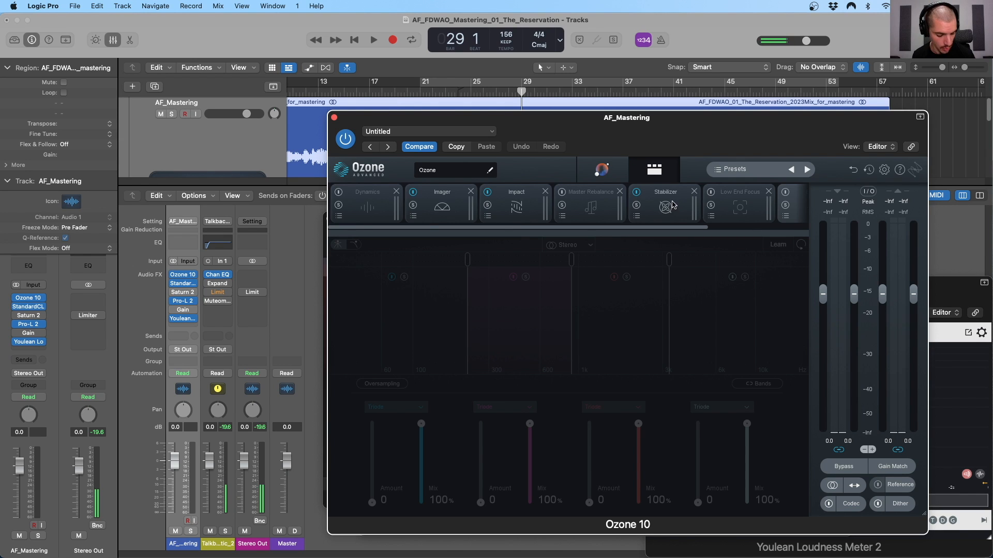
pyautogui.hscroll(3, 674, 202)
pyautogui.click(750, 207)
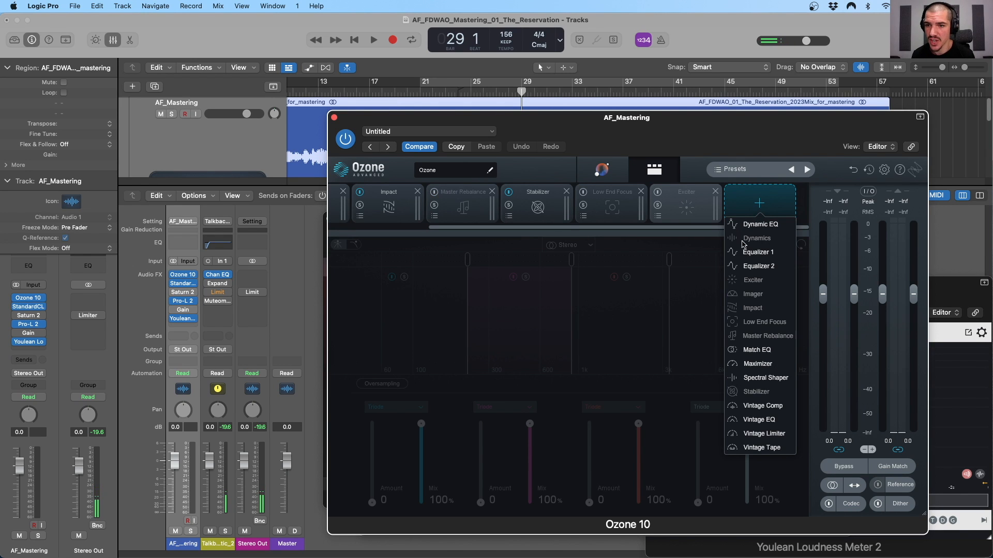
pyautogui.click(754, 252)
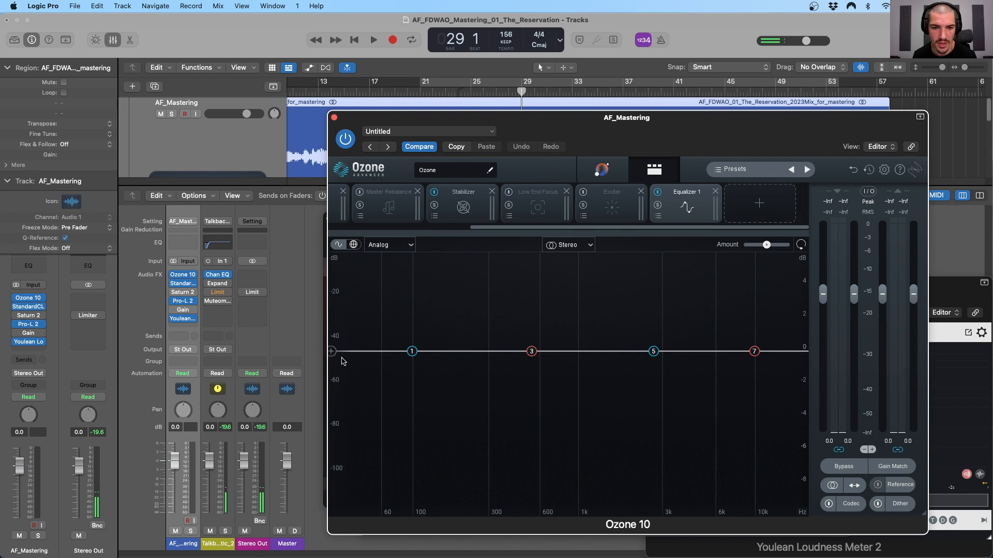
pyautogui.moveTo(409, 355)
pyautogui.mouseDown()
pyautogui.moveTo(436, 357)
pyautogui.moveTo(419, 371)
pyautogui.mouseUp()
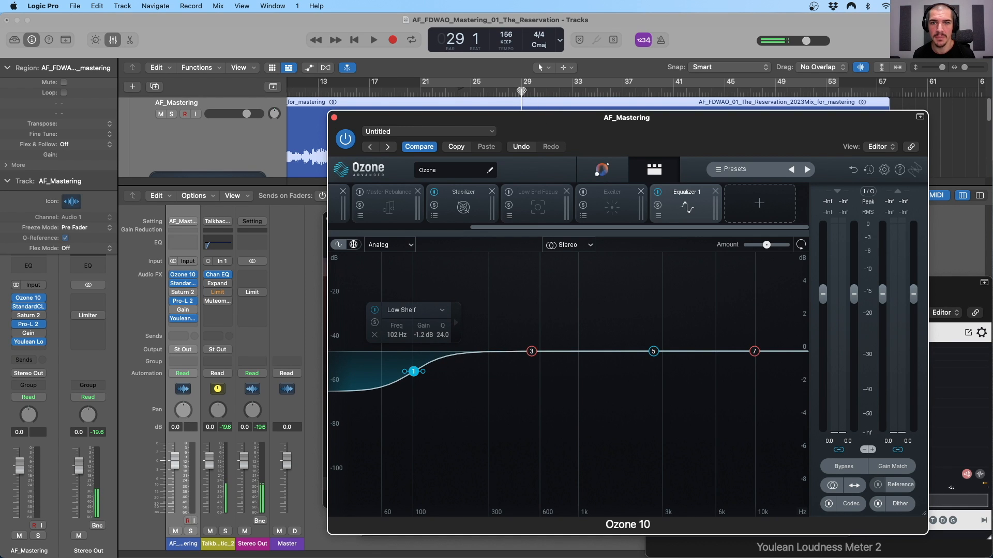
# Play the song, arrange Ozone 10 and Pro-L 2 side by side, and raise Pro-L 2's gain to +14.0 dB.
pyautogui.press('space')
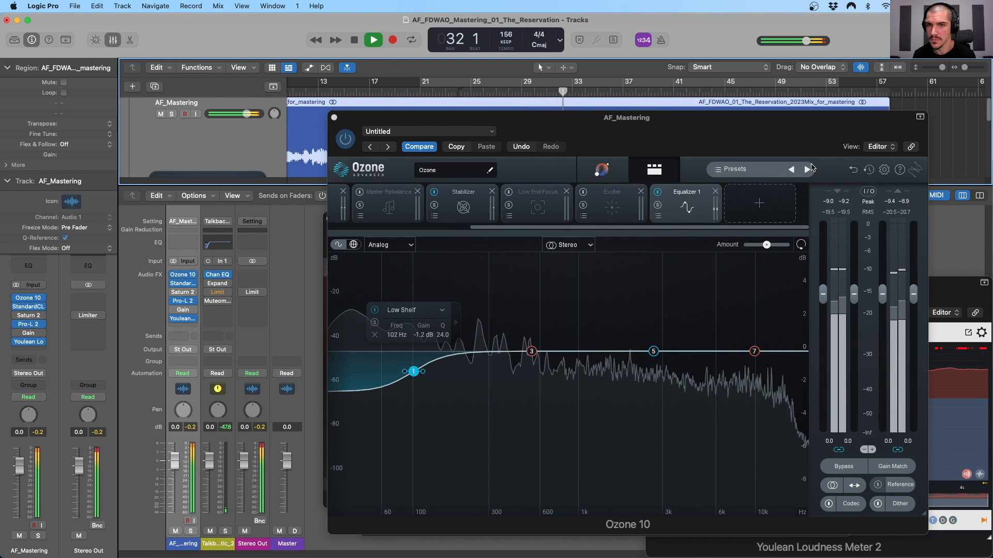
pyautogui.moveTo(806, 124); pyautogui.dragTo(566, 121)
pyautogui.click(710, 200)
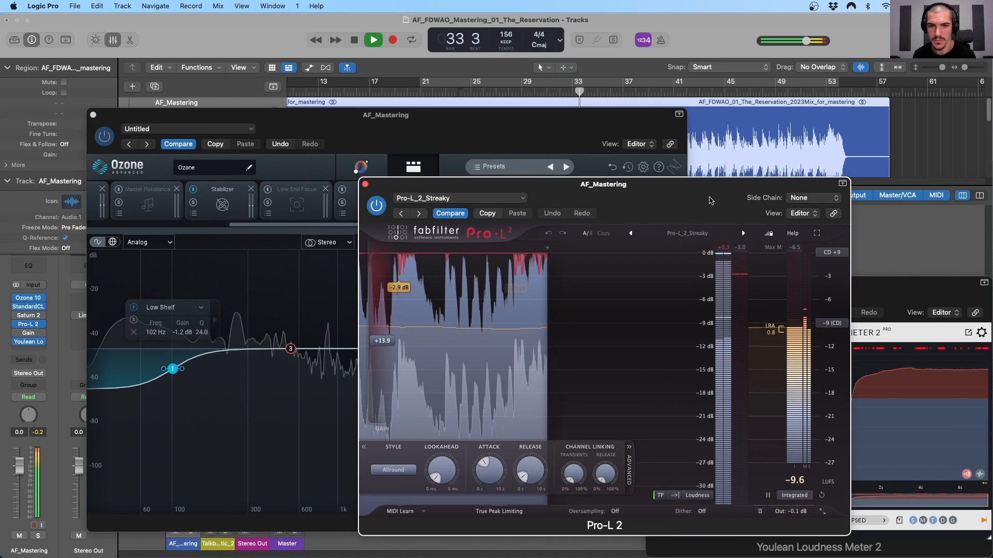
pyautogui.moveTo(710, 200); pyautogui.dragTo(752, 187)
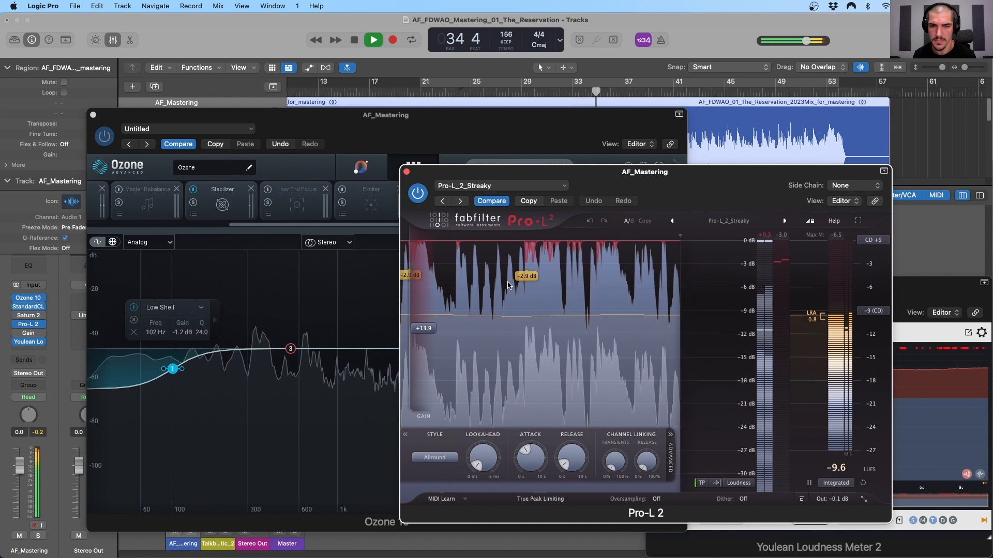
pyautogui.moveTo(428, 331); pyautogui.dragTo(428, 329)
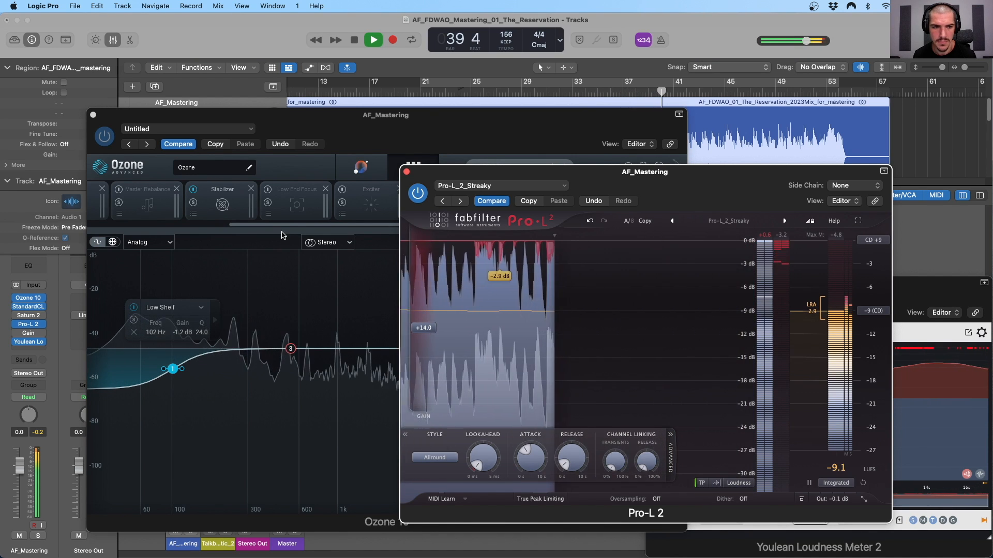
# Set the Equalizer 1 low shelf frequency to 116 Hz and reset the true peak maximum on the Youlean meter.
pyautogui.moveTo(173, 369); pyautogui.dragTo(179, 369)
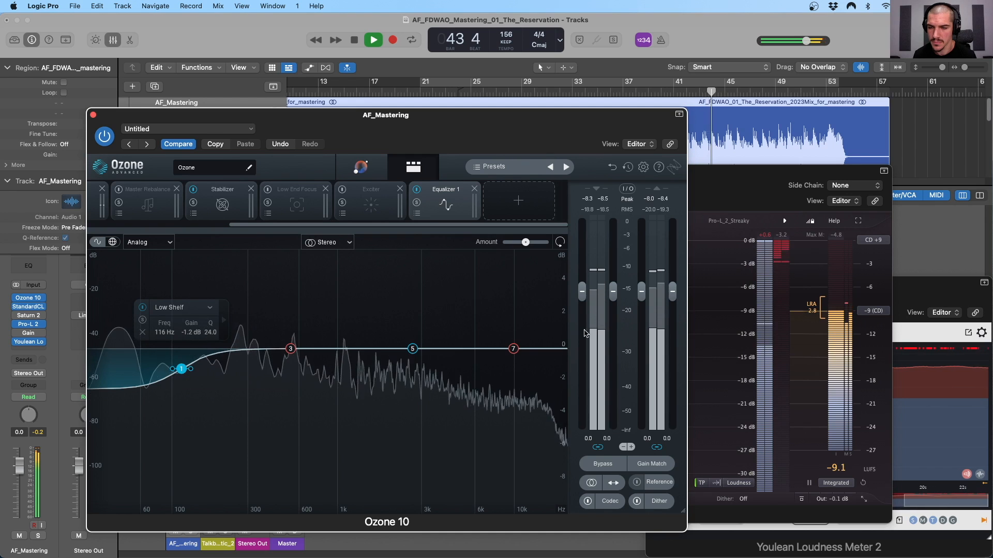
pyautogui.moveTo(906, 283); pyautogui.dragTo(871, 259)
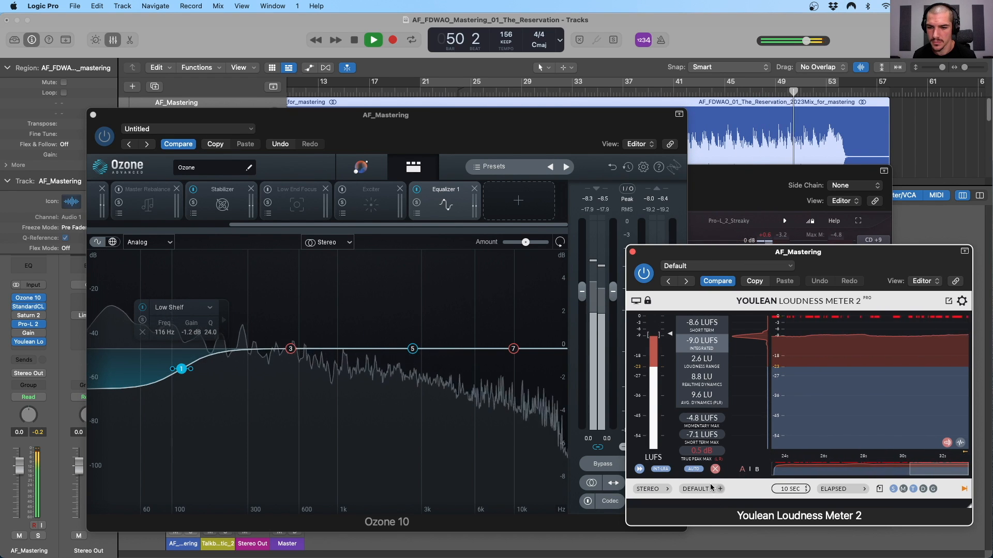
pyautogui.click(703, 454)
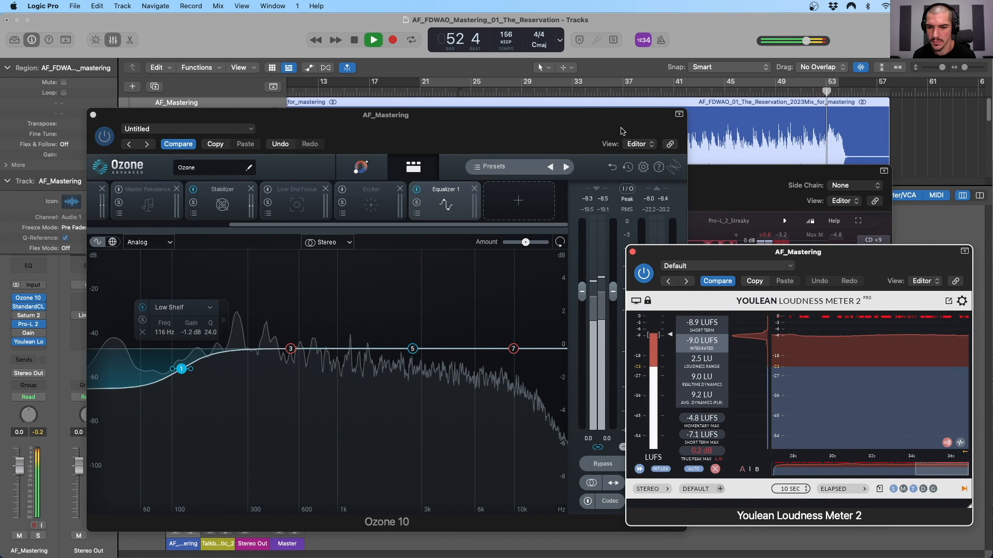
# Bring Pro-L 2 to the front to check its loudness, stop playback, and reposition its window beside the Youlean meter.
pyautogui.moveTo(623, 132); pyautogui.dragTo(620, 133)
pyautogui.click(727, 191)
pyautogui.press('space')
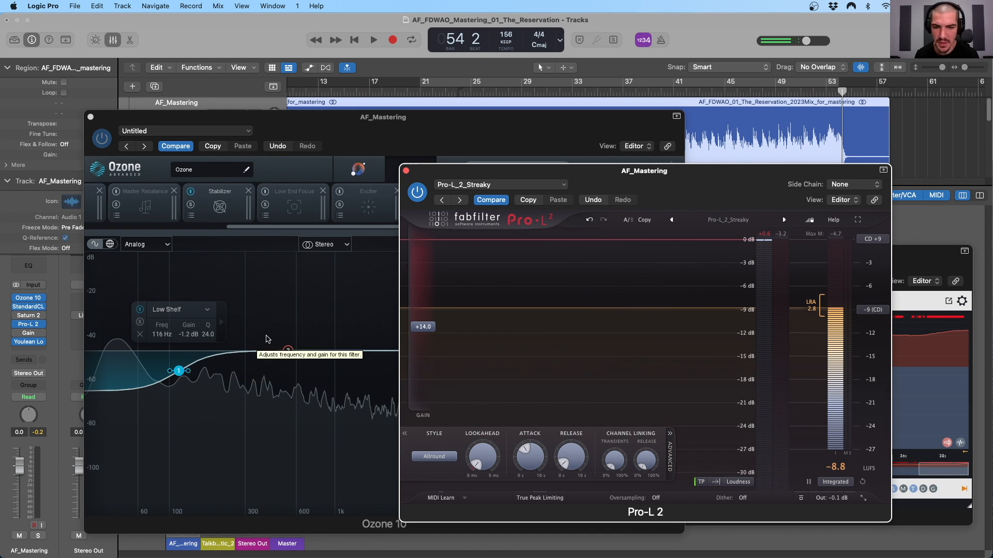
pyautogui.moveTo(646, 179); pyautogui.dragTo(603, 129)
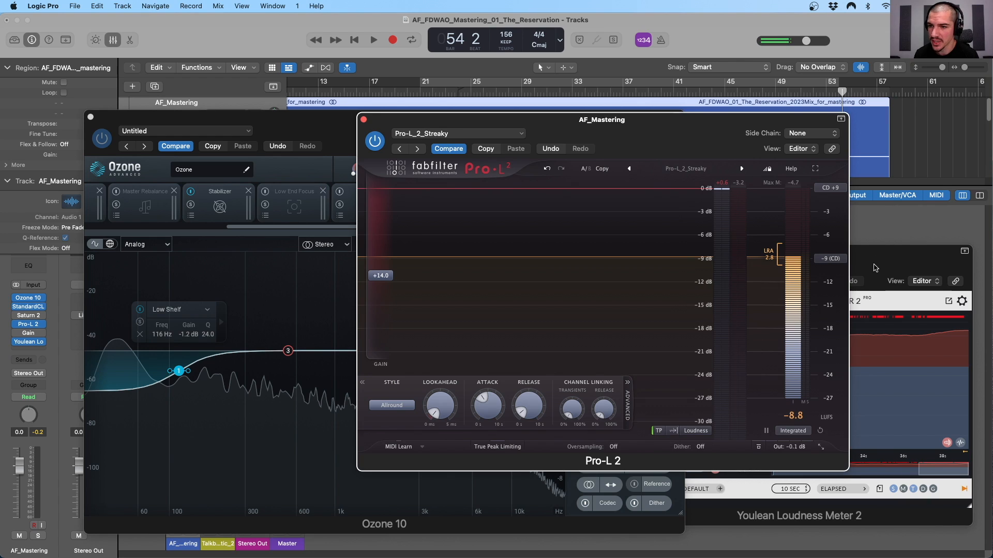
# Check the true peak maximum on the Youlean meter and set Pro-L 2's oversampling to 8x.
pyautogui.moveTo(874, 266); pyautogui.dragTo(873, 252)
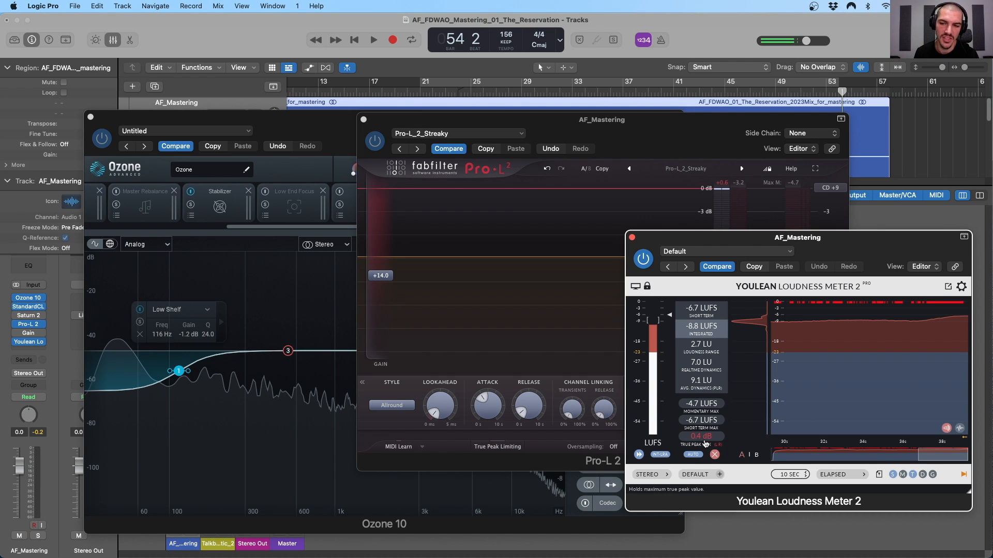
pyautogui.moveTo(737, 238); pyautogui.dragTo(736, 137)
pyautogui.click(615, 447)
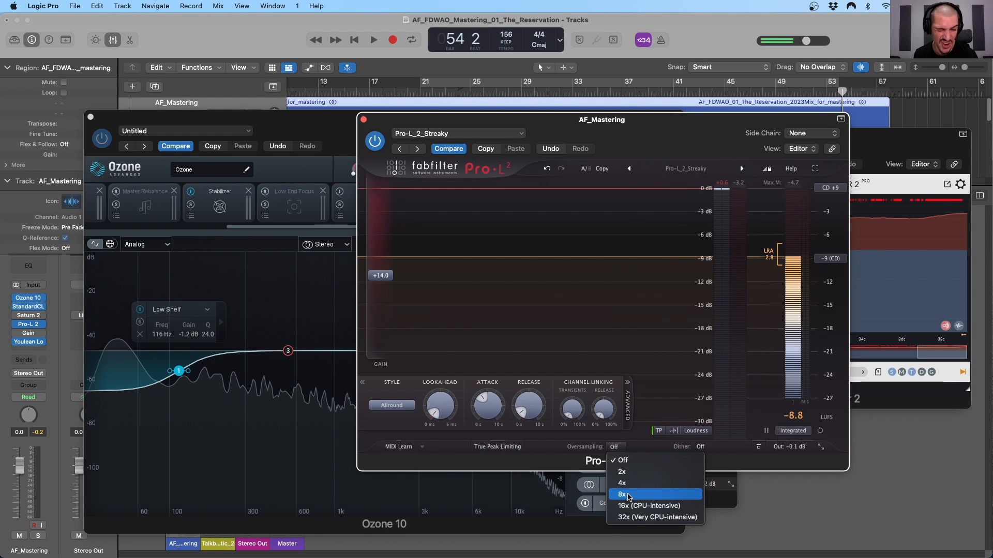
pyautogui.click(628, 496)
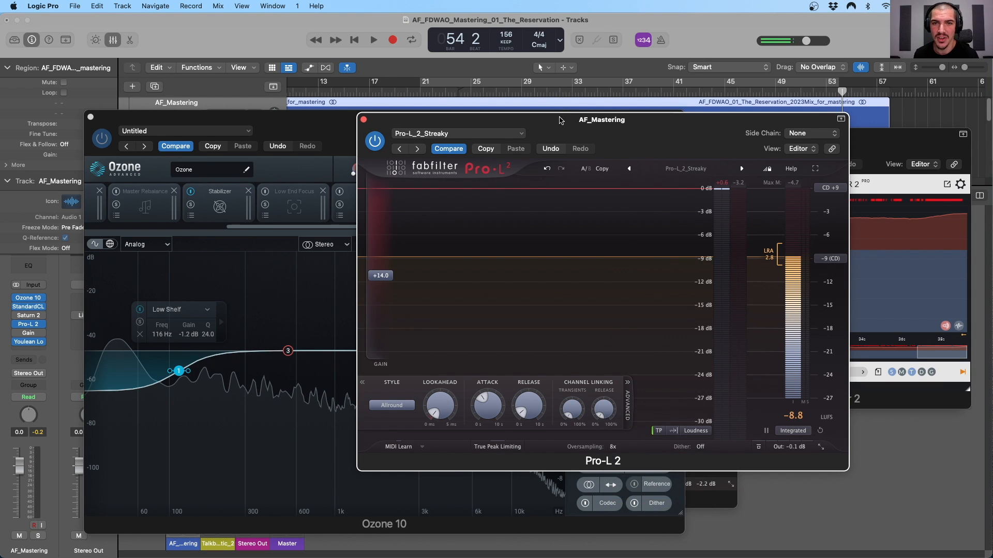
# Arrange Pro-L 2 and the Youlean meter side by side and play the song from bar 29 to measure the true peak.
pyautogui.moveTo(559, 120); pyautogui.dragTo(534, 168)
pyautogui.moveTo(856, 136); pyautogui.dragTo(850, 197)
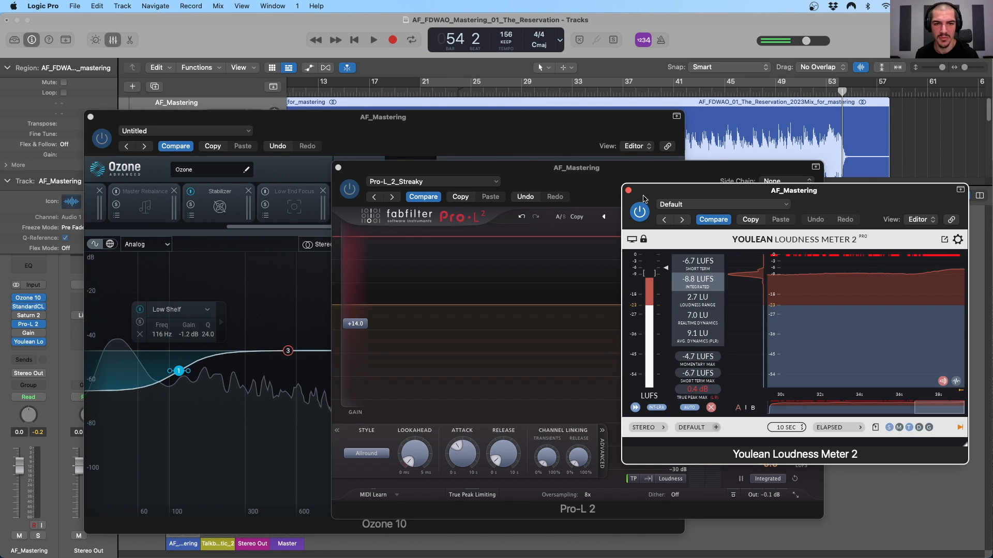
pyautogui.moveTo(643, 199); pyautogui.dragTo(640, 218)
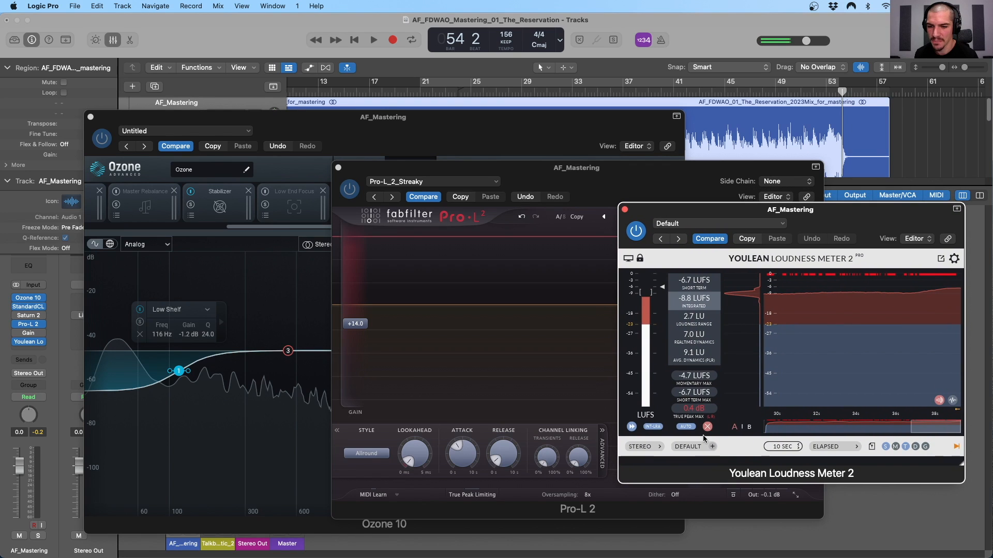
pyautogui.click(523, 86)
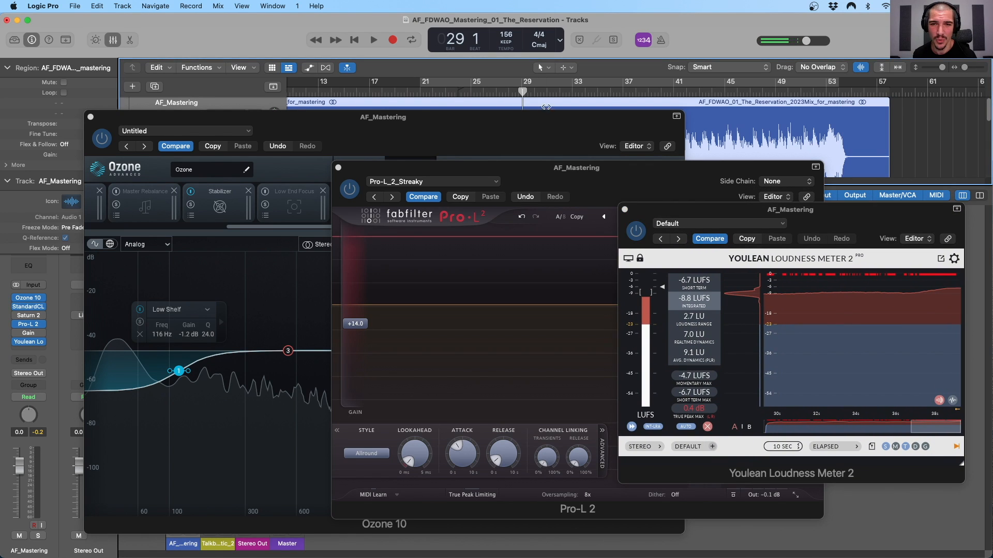
pyautogui.moveTo(536, 93); pyautogui.dragTo(522, 93)
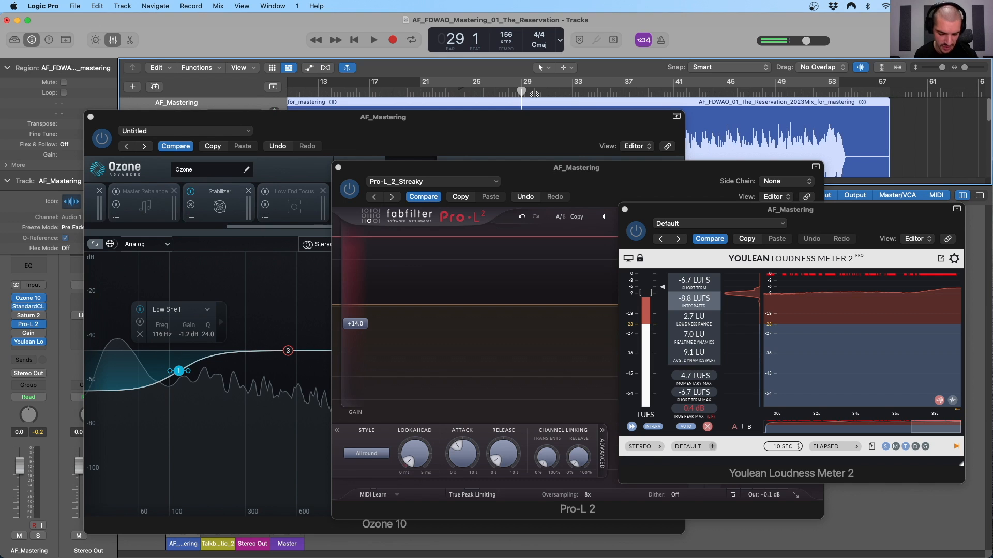
pyautogui.press('space')
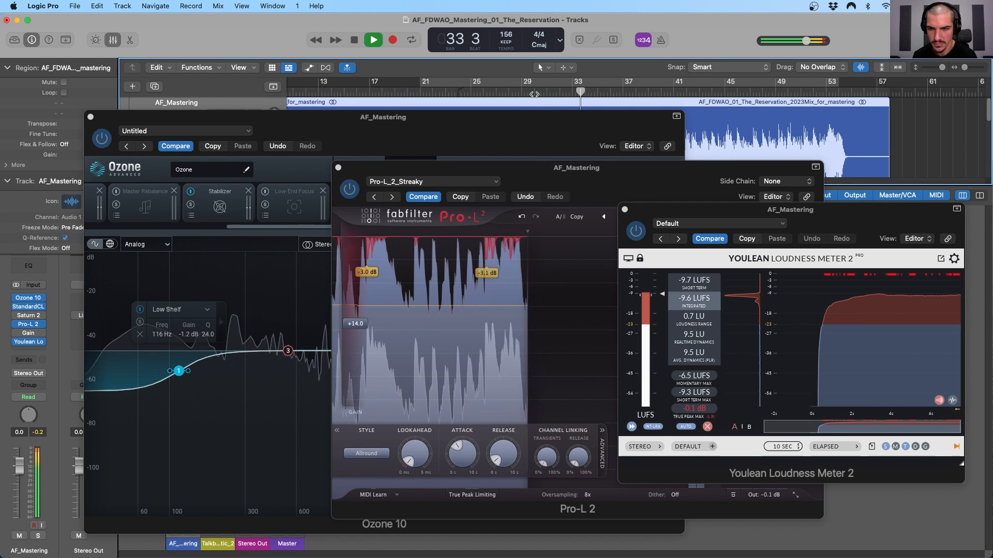
# Bring Pro-L 2 forward, dismiss the system overload alert, and return to the Youlean meter.
pyautogui.click(548, 169)
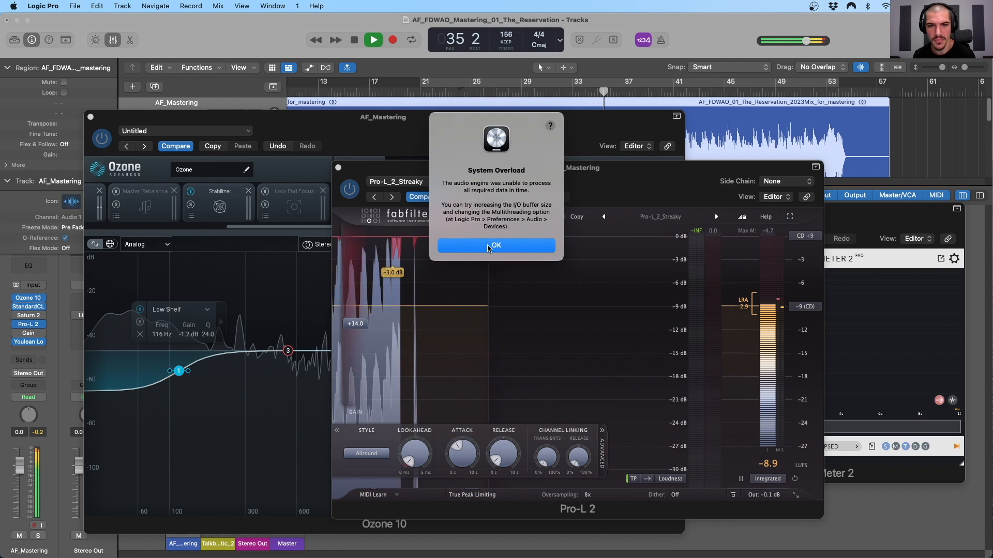
pyautogui.click(487, 245)
pyautogui.click(882, 213)
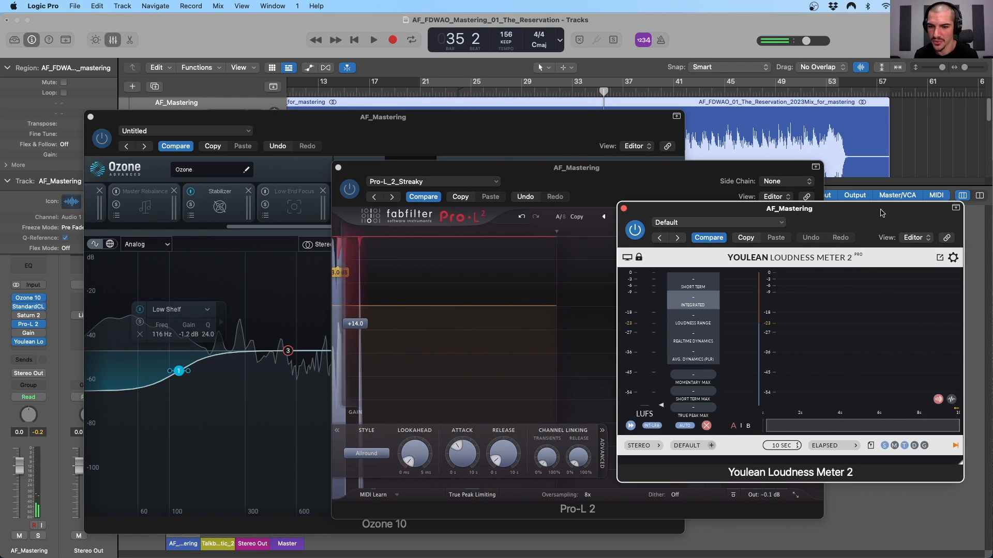
# Move Pro-L 2 clear of the Youlean meter and switch between them to review the limiter's output and loudness settings.
pyautogui.moveTo(521, 178); pyautogui.dragTo(470, 152)
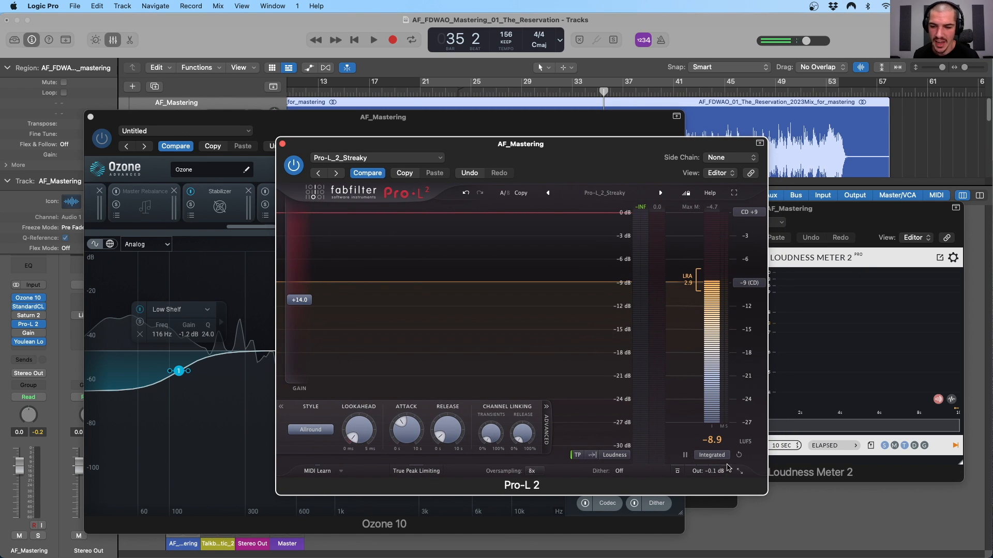
pyautogui.click(813, 227)
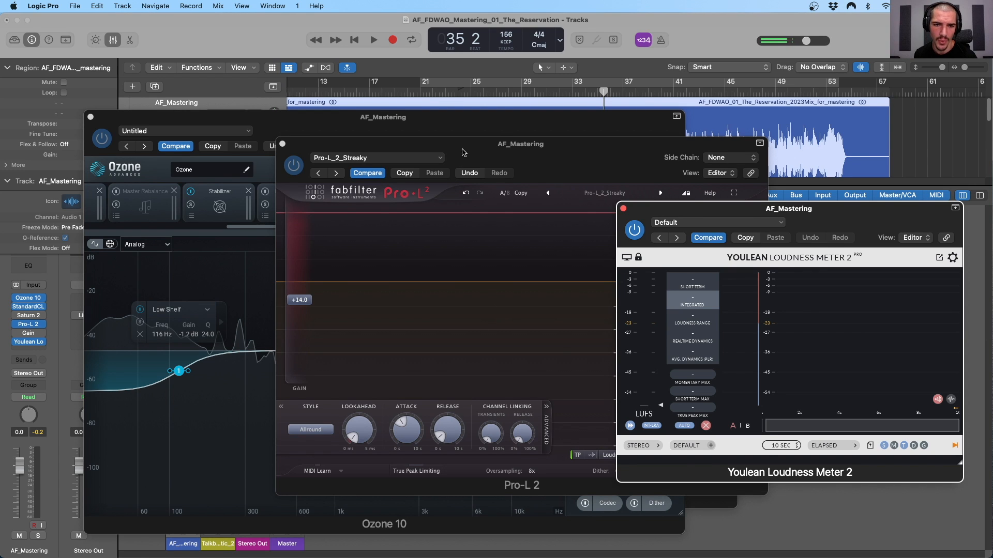
pyautogui.moveTo(463, 150); pyautogui.dragTo(458, 151)
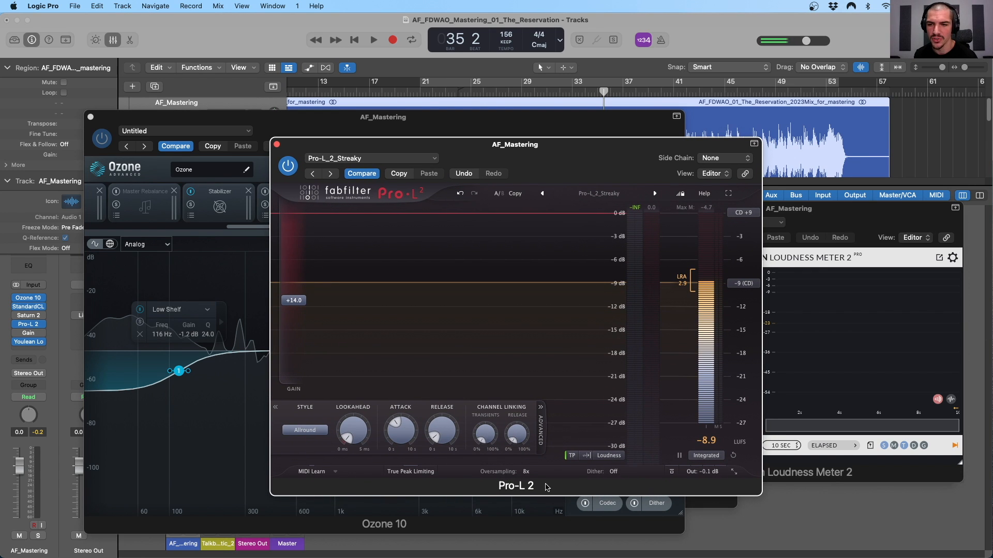
pyautogui.click(809, 215)
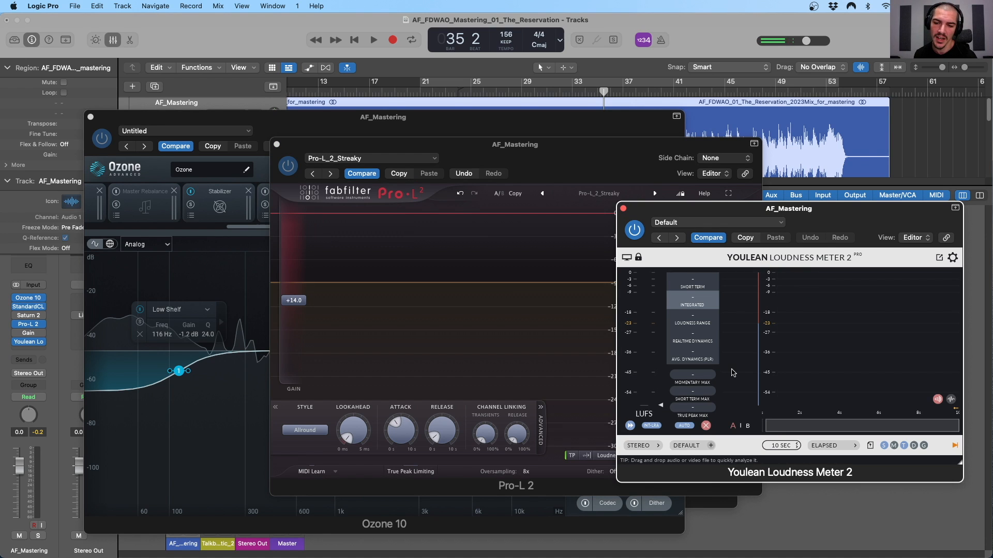